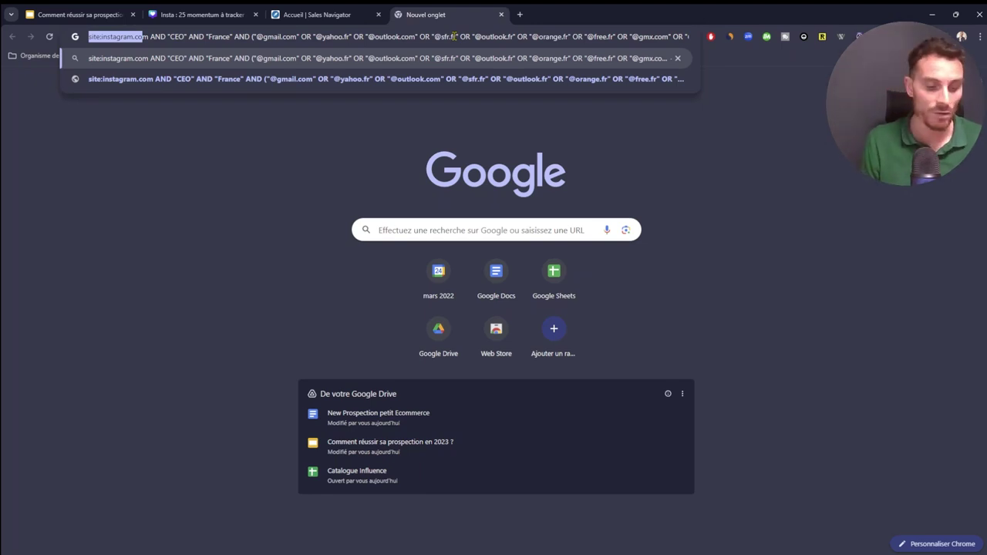
Run the Instagram CEO e-mail search and scroll through the results
key("Return")
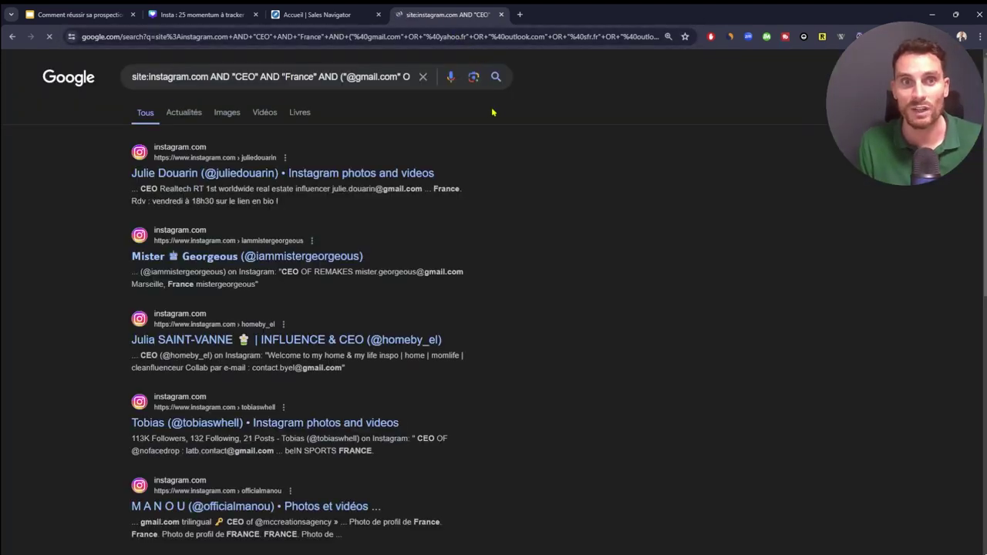
scroll(509, 201, "down", 3)
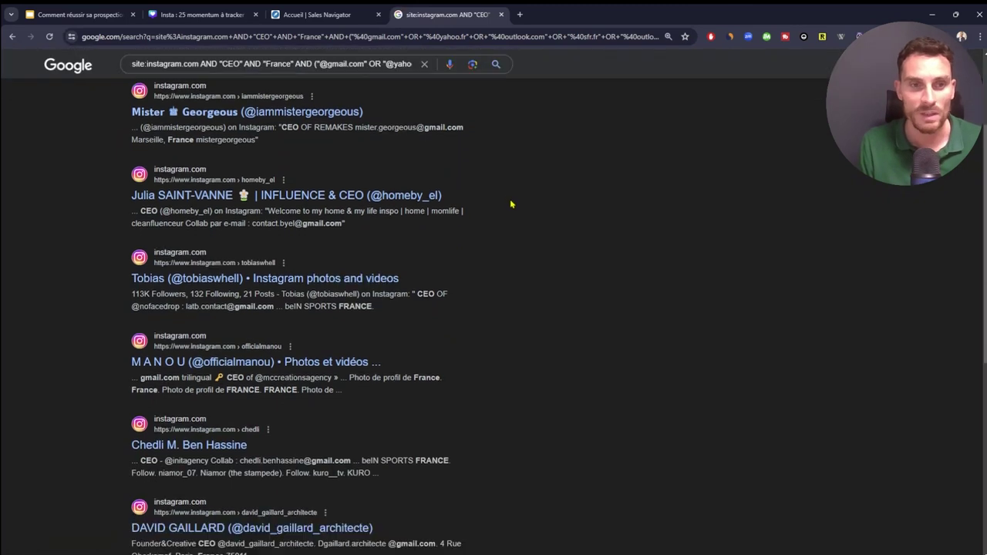
scroll(517, 208, "down", 3)
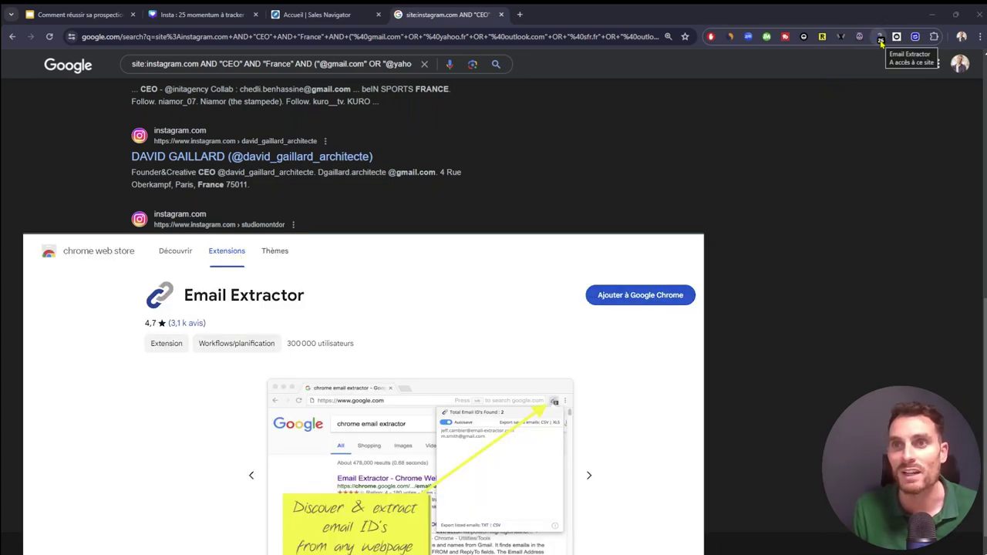
Copy seven addresses found by Email Extractor and start a blank Excel workbook
left_click(880, 38)
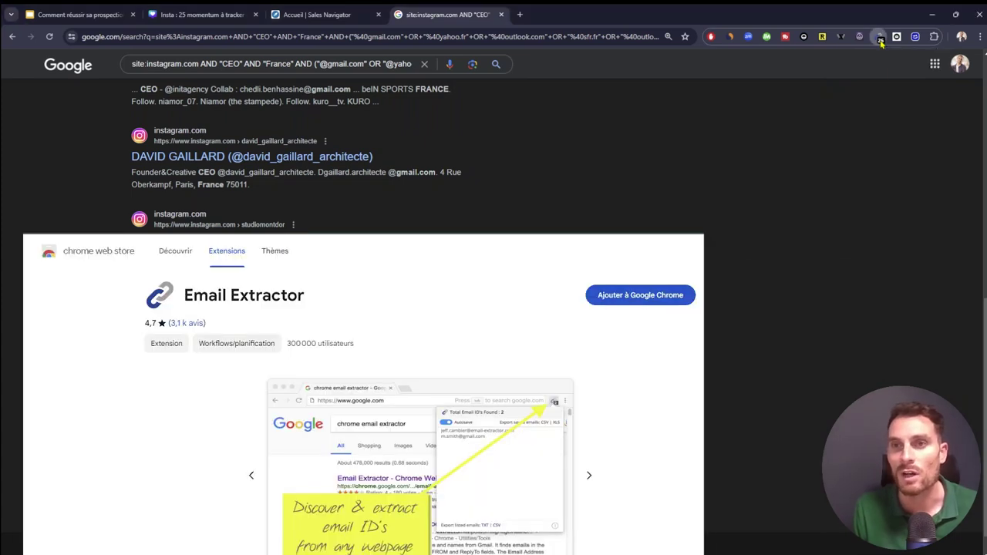
left_click_drag(739, 77, 813, 124)
right_click(797, 118)
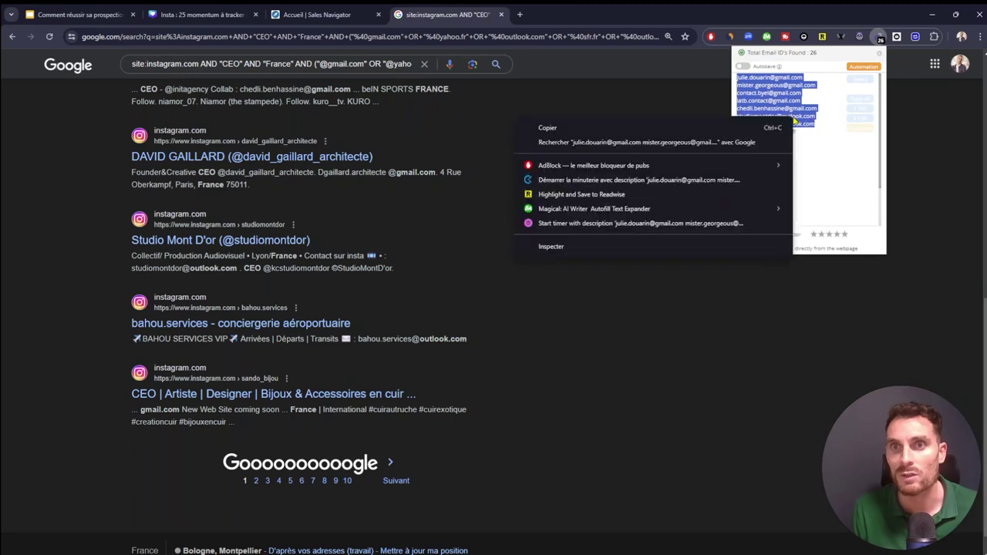
left_click(699, 127)
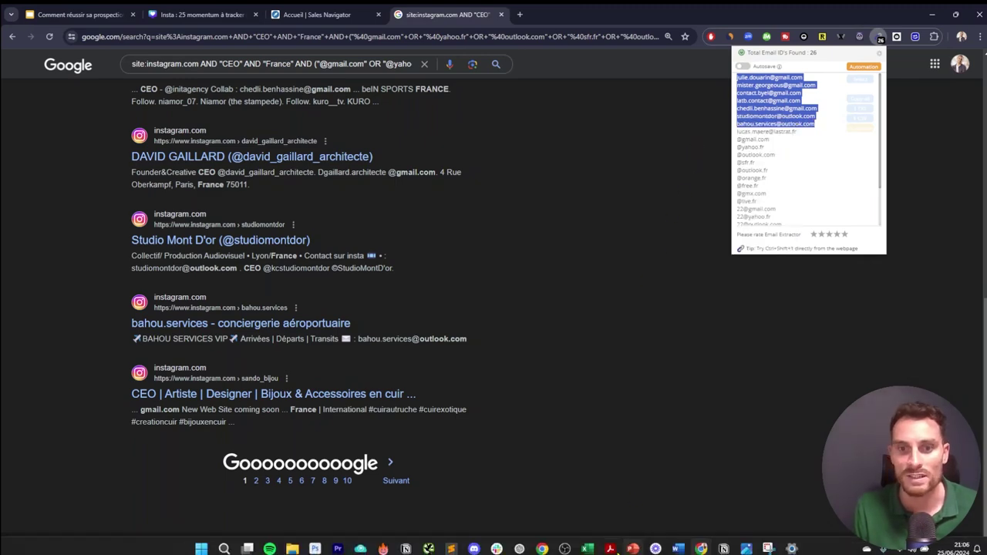
left_click(596, 546)
left_click(209, 112)
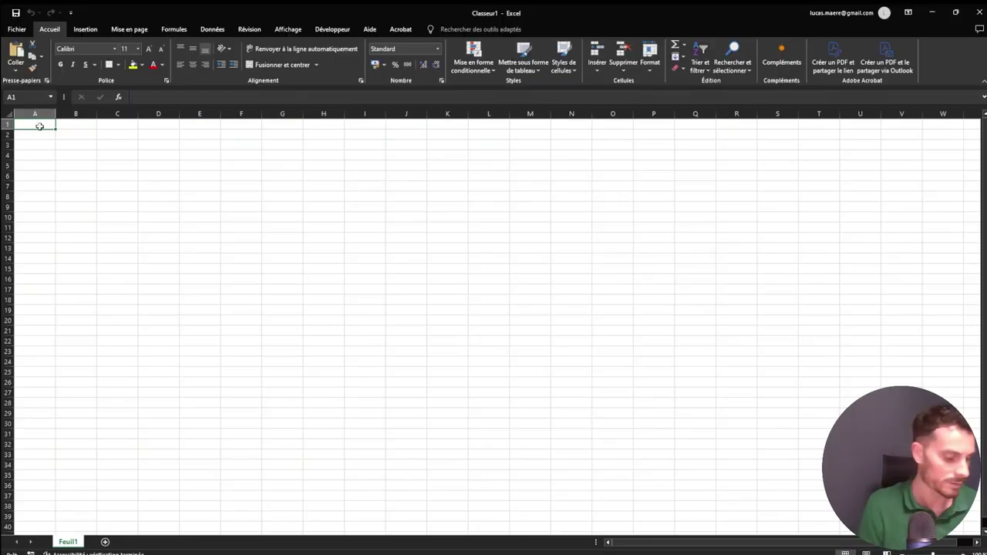
Paste the seven copied e-mail addresses into A1:A7, then minimize Excel
key("ctrl+v")
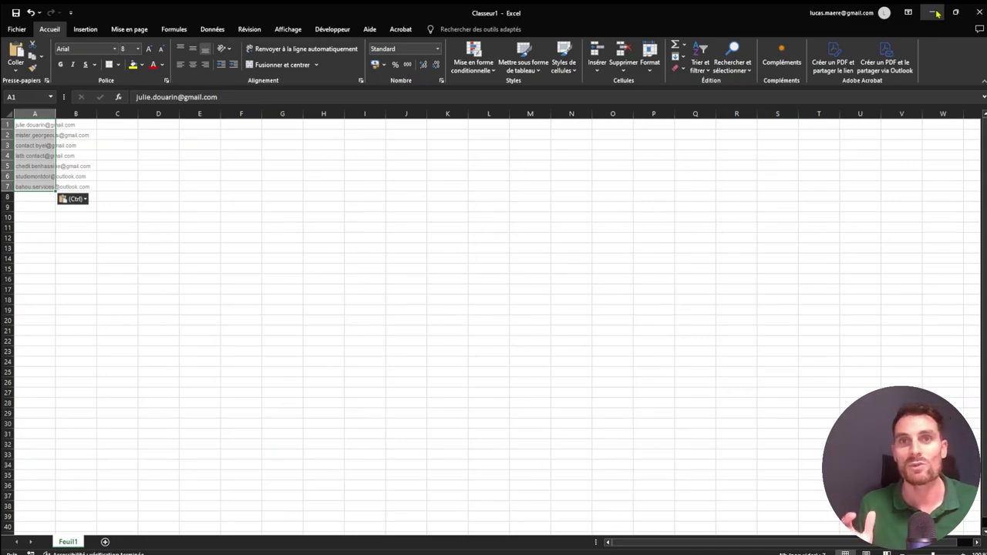
left_click(934, 12)
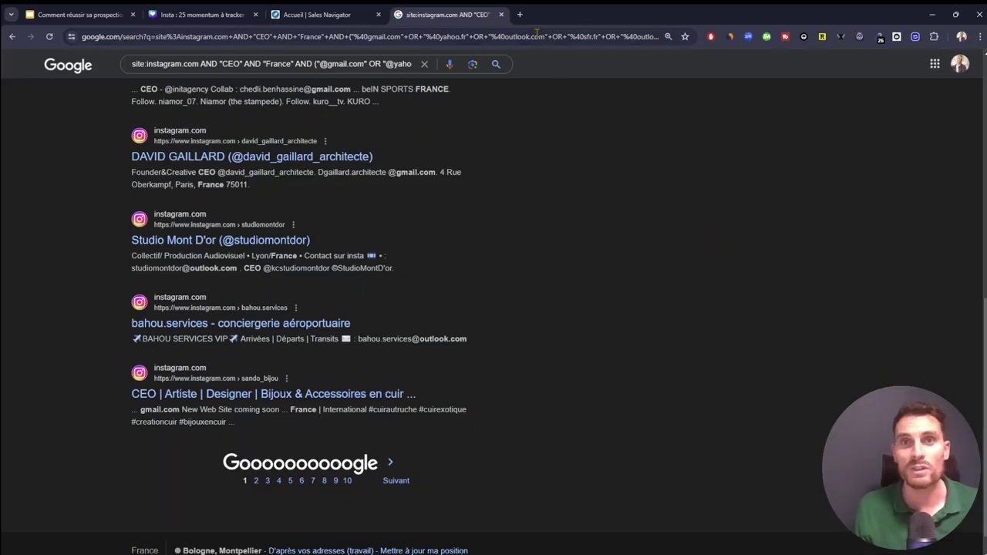
Go to hunter.io in a new tab and sign in with the Google account
left_click(520, 14)
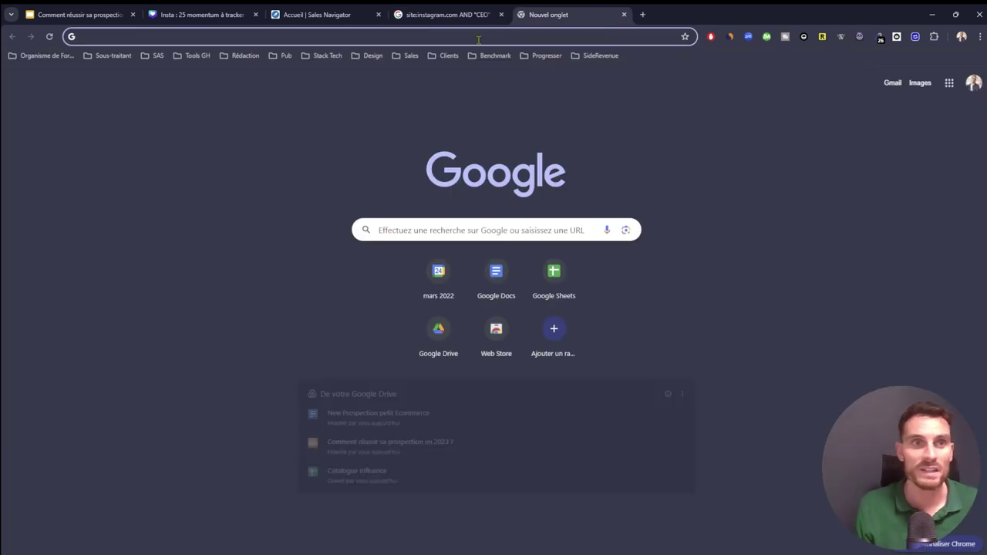
type("HU")
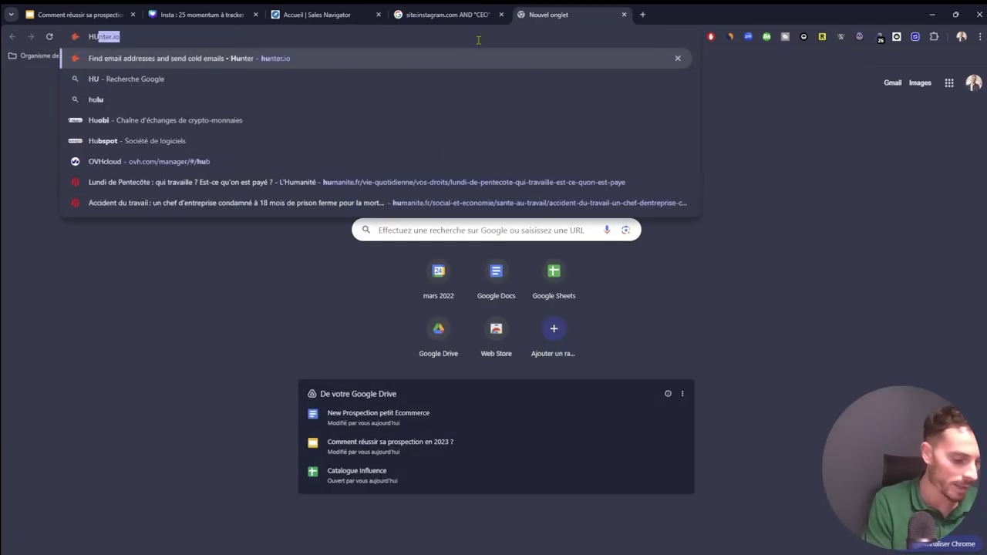
type("NTER.IO")
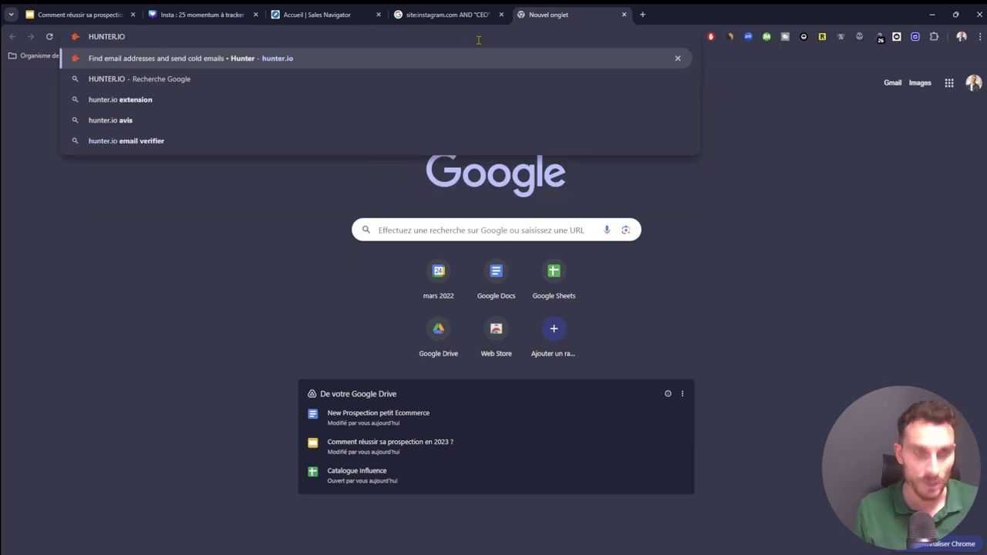
key("Return")
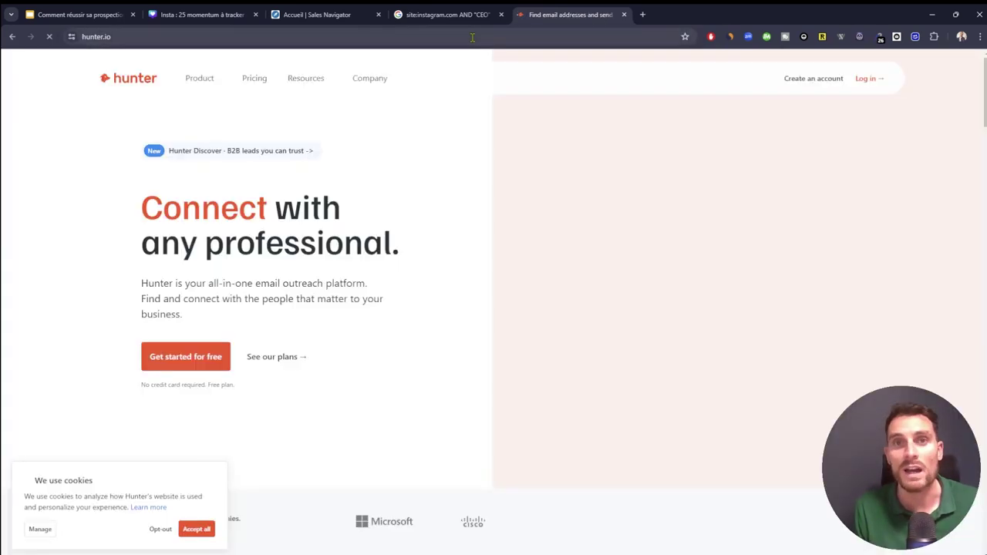
left_click(869, 79)
left_click(562, 247)
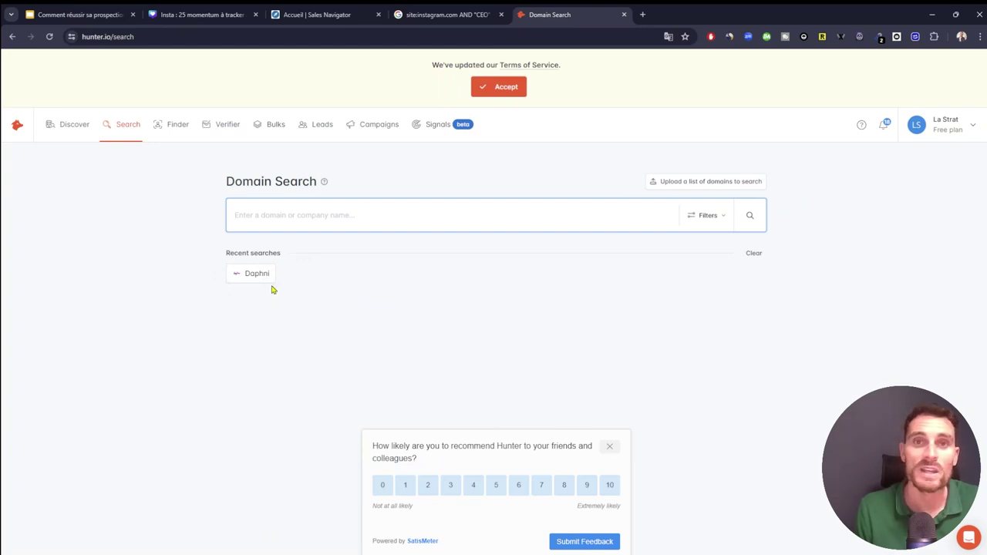
Rerun the recent daphni.com domain search to see its 11 e-mail results
left_click(250, 276)
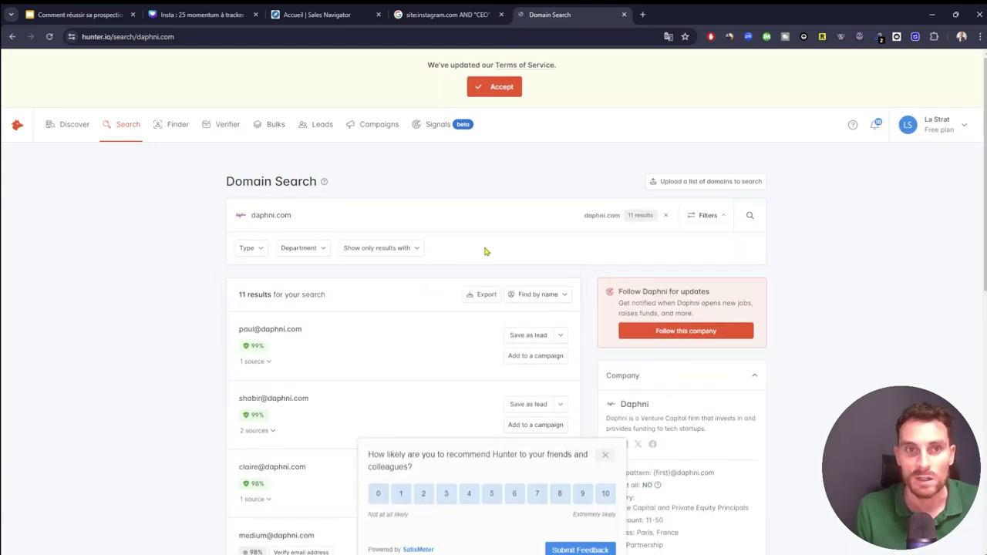
scroll(363, 293, "down", 1)
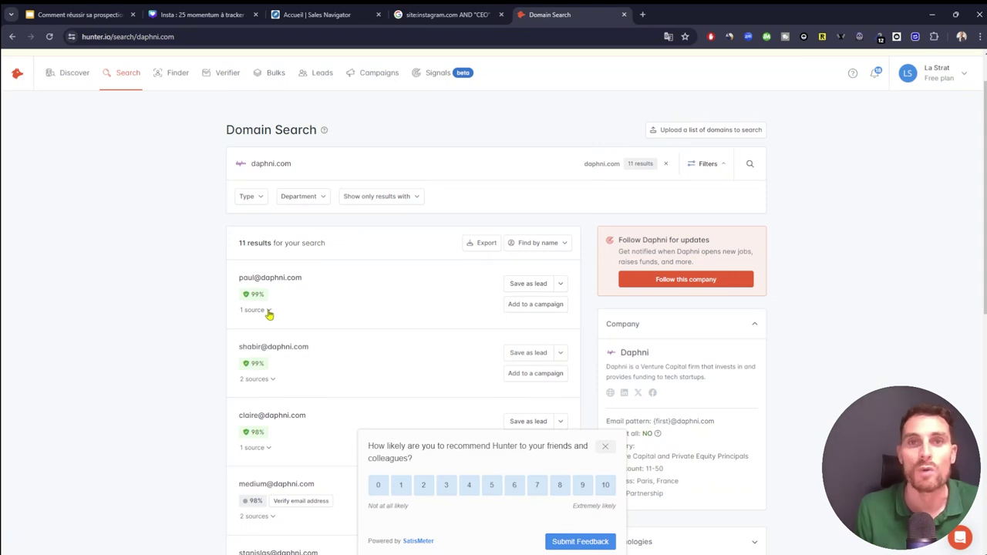
left_click(643, 15)
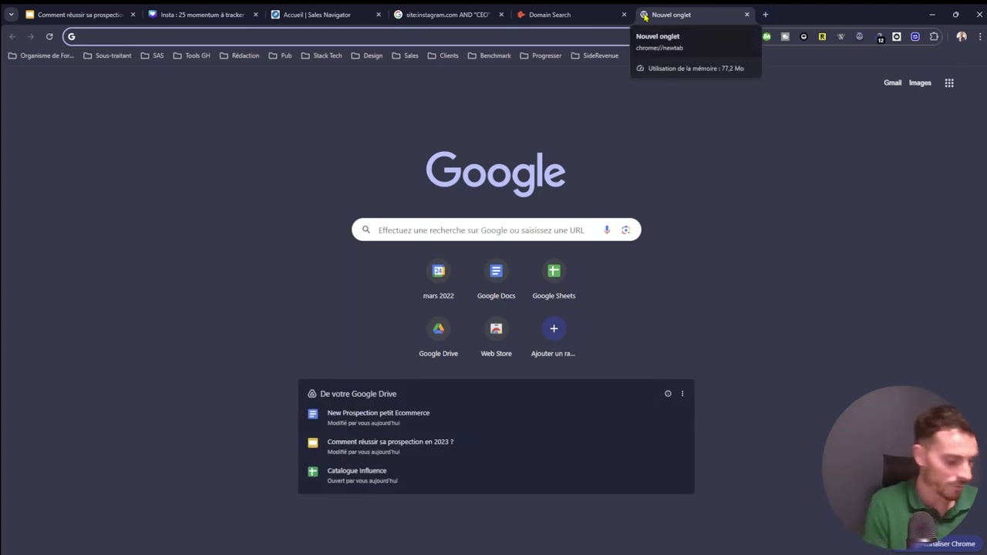
On builtwith.com, view Google's usage statistics with the Top 100k and Top 1m lines hidden
type("BUILTWIT")
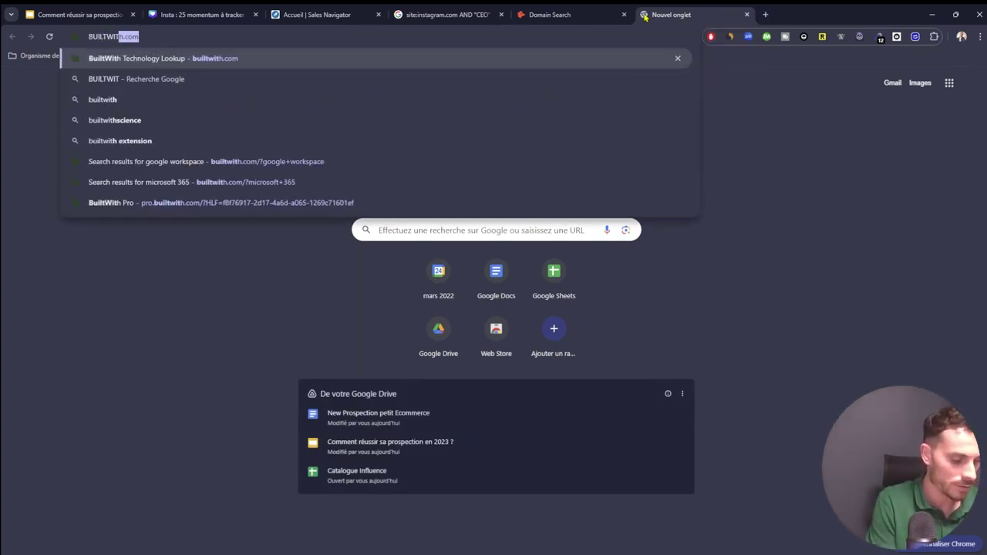
key("Return")
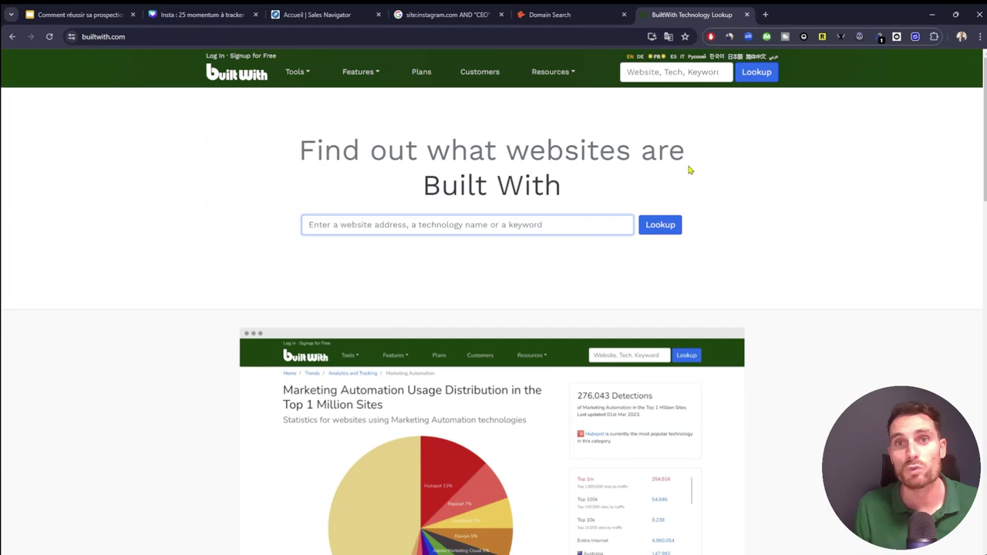
left_click(401, 225)
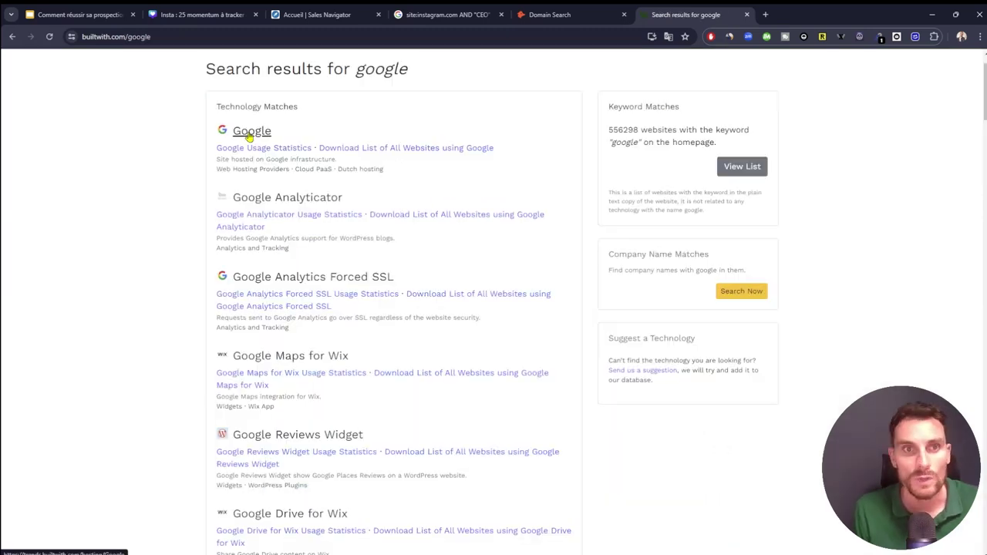
left_click(251, 132)
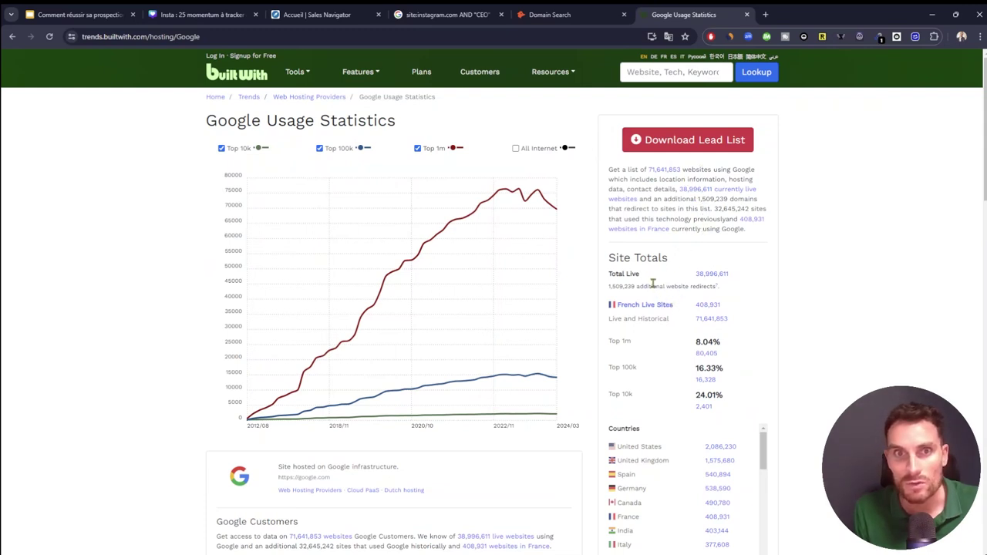
left_click(318, 149)
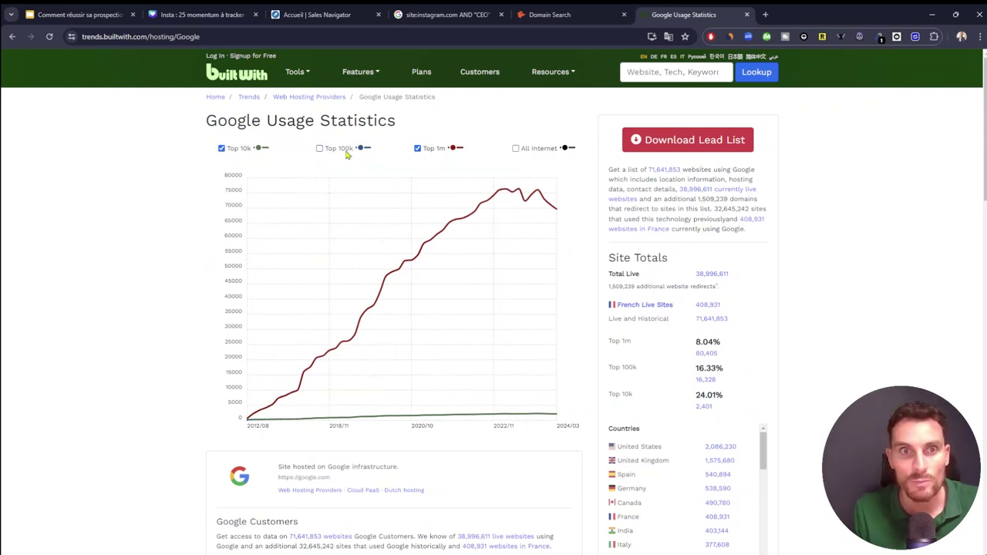
left_click(417, 149)
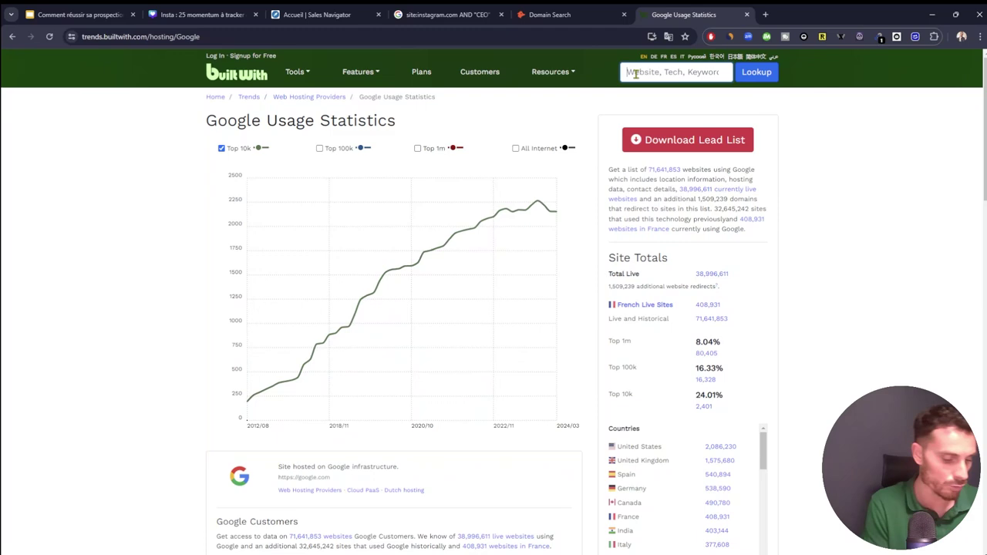
Look up petitbambou.com and review its technology profile down to the JavaScript libraries
left_click(636, 74)
type("petitbambou")
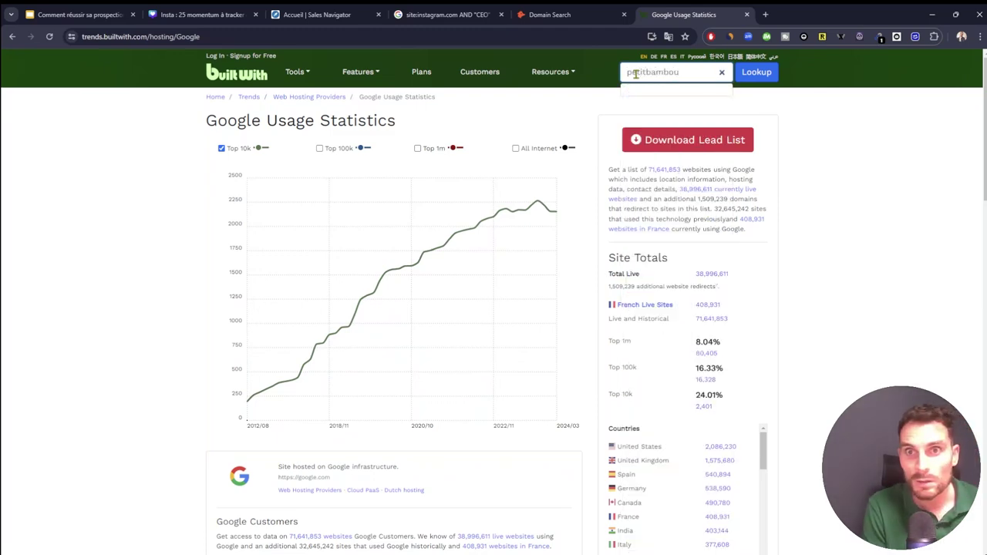
type(".com")
key("Return")
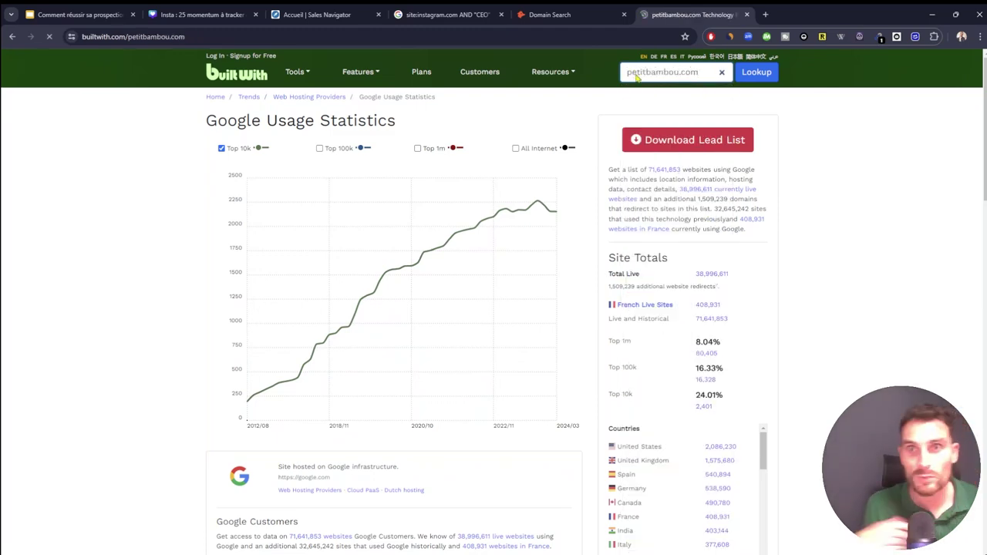
scroll(482, 189, "down", 5)
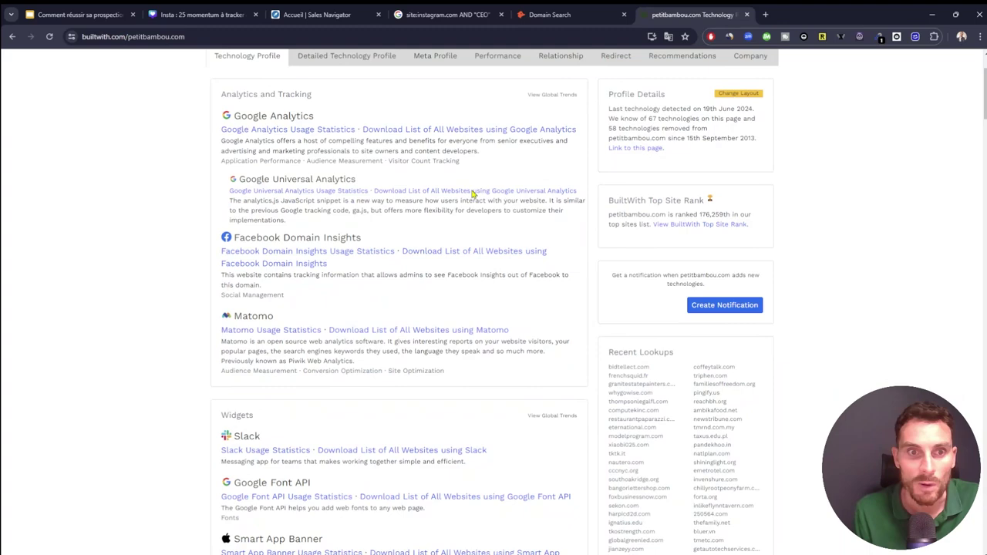
scroll(476, 201, "down", 5)
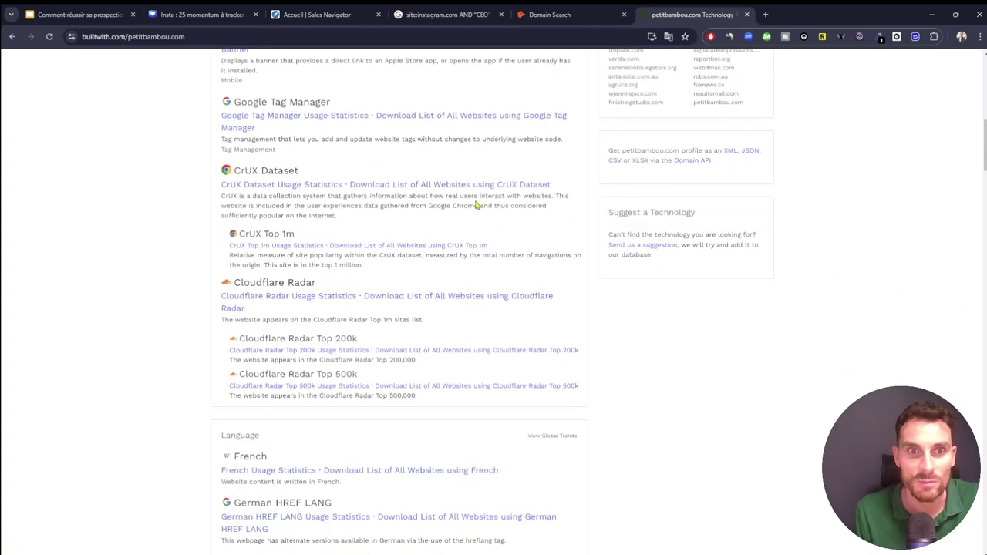
scroll(475, 202, "down", 5)
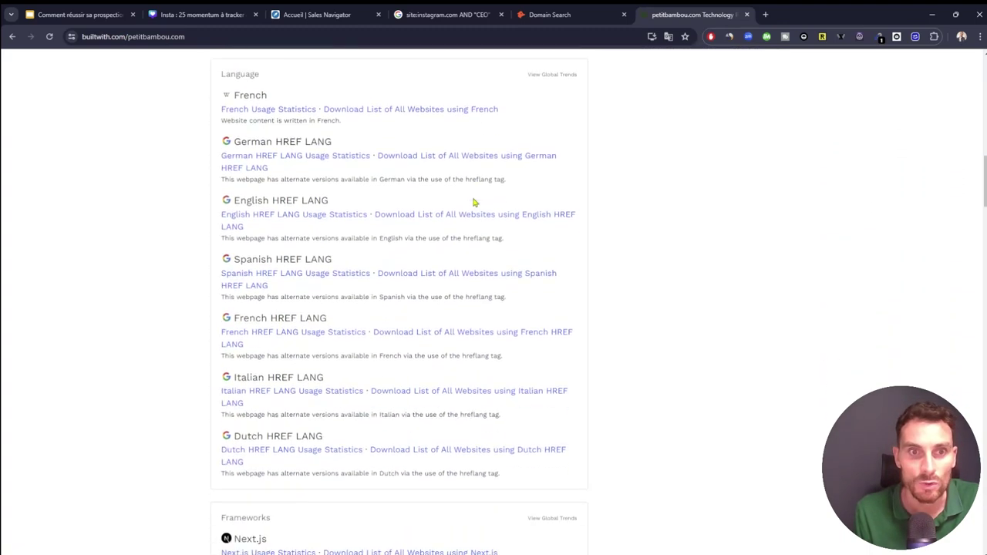
scroll(474, 202, "down", 9)
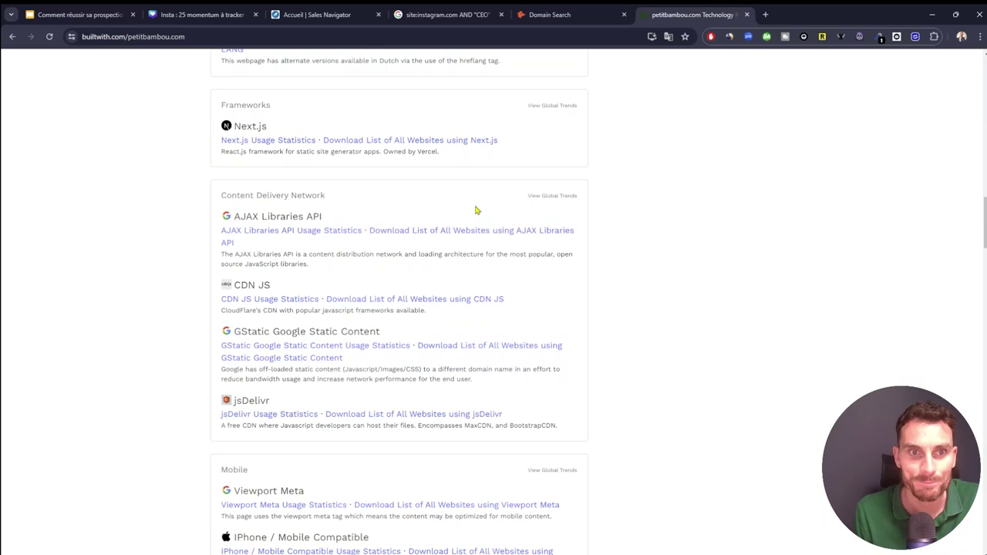
scroll(476, 210, "down", 6)
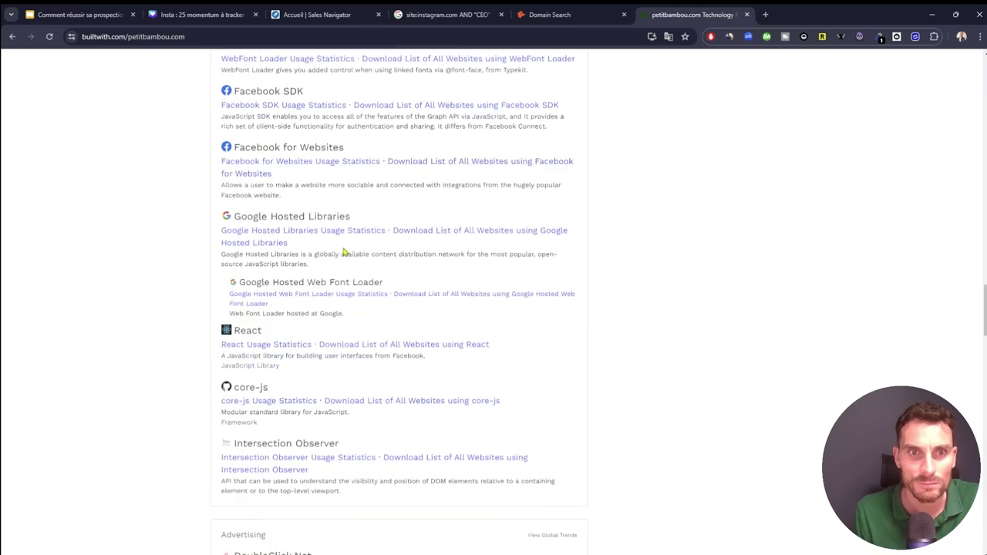
left_click(766, 15)
Search LinkedIn for 'petitbambou' to list people at the company
type("linkedin")
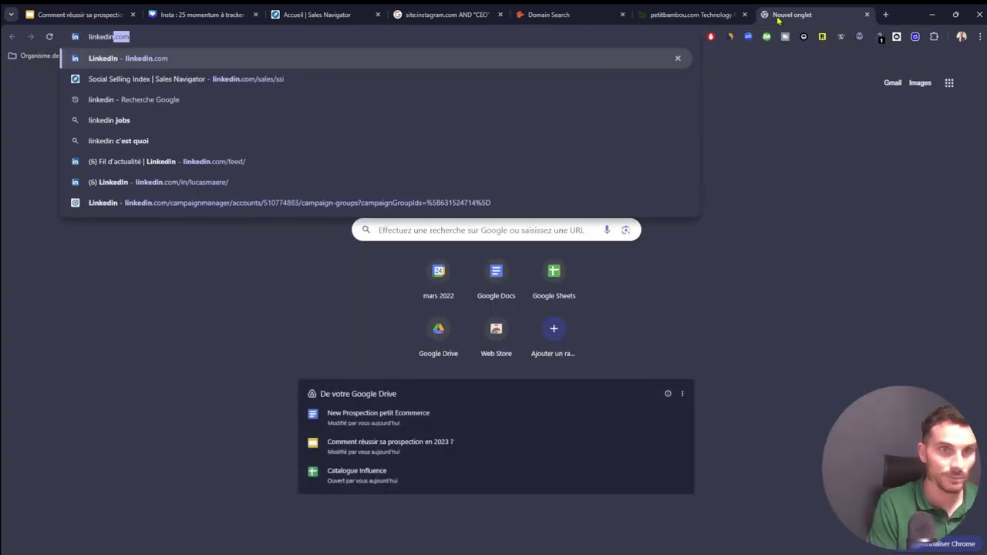
key("Return")
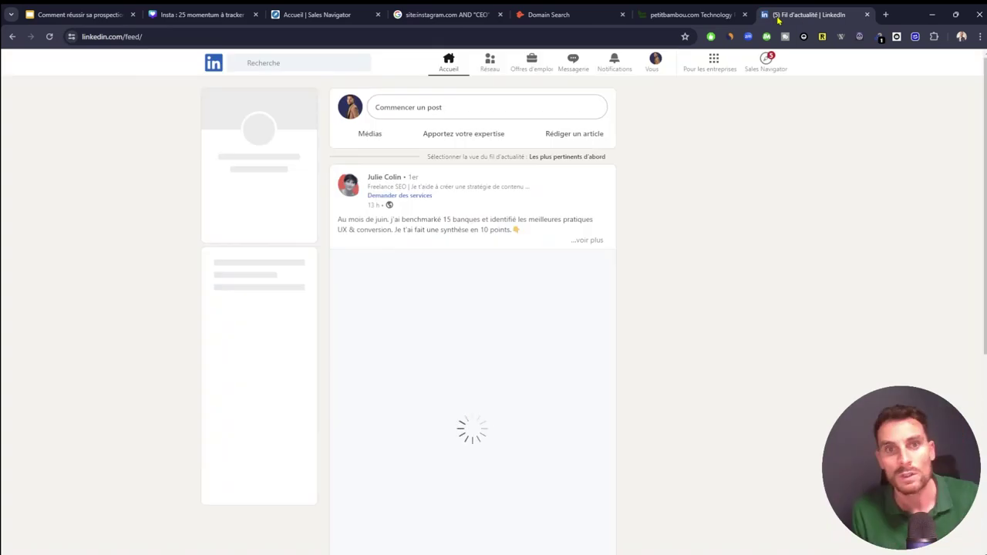
left_click(284, 61)
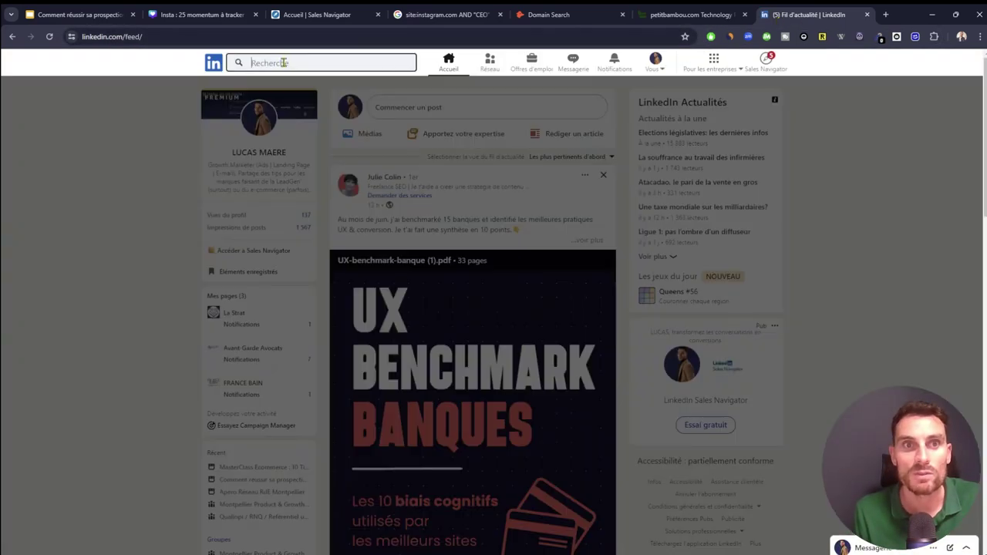
type("petitbambou")
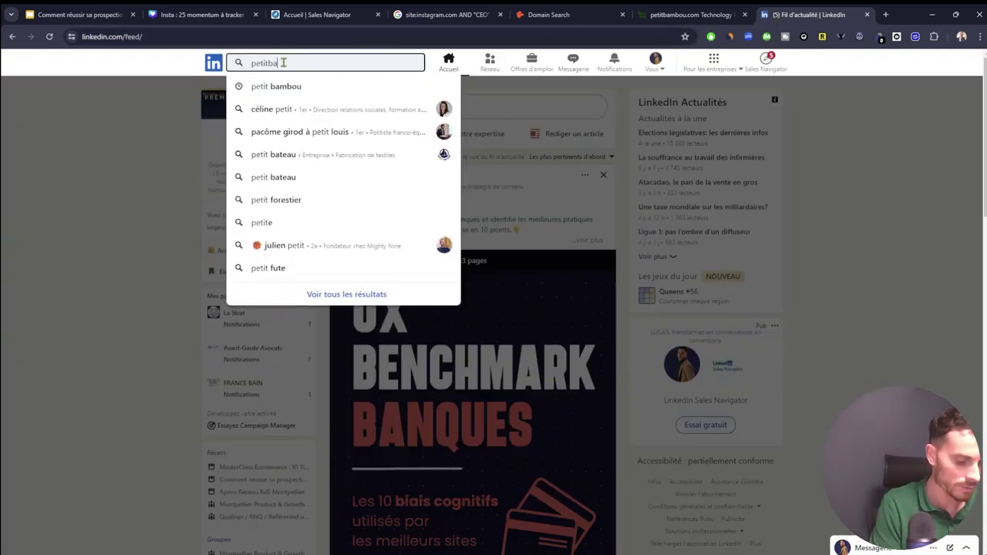
key("Return")
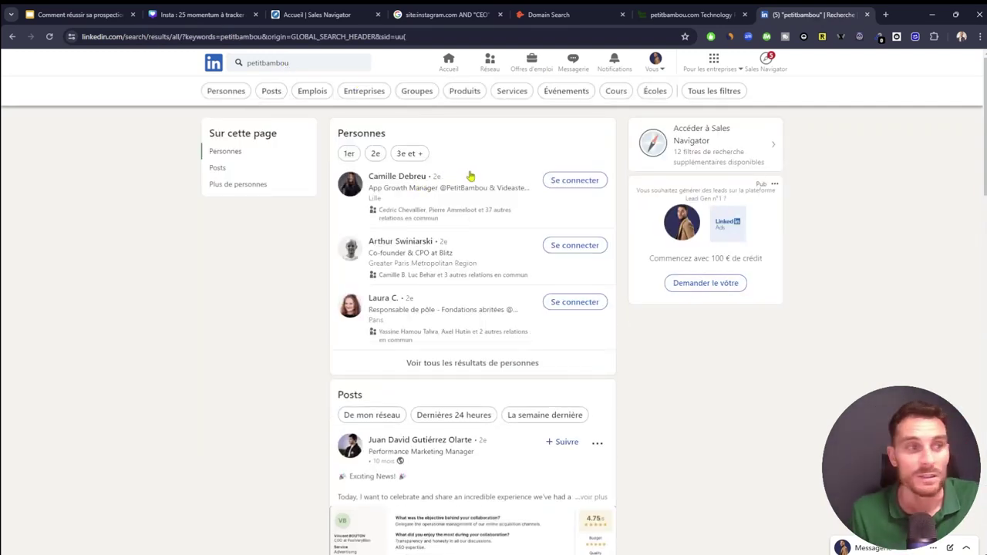
left_click(886, 15)
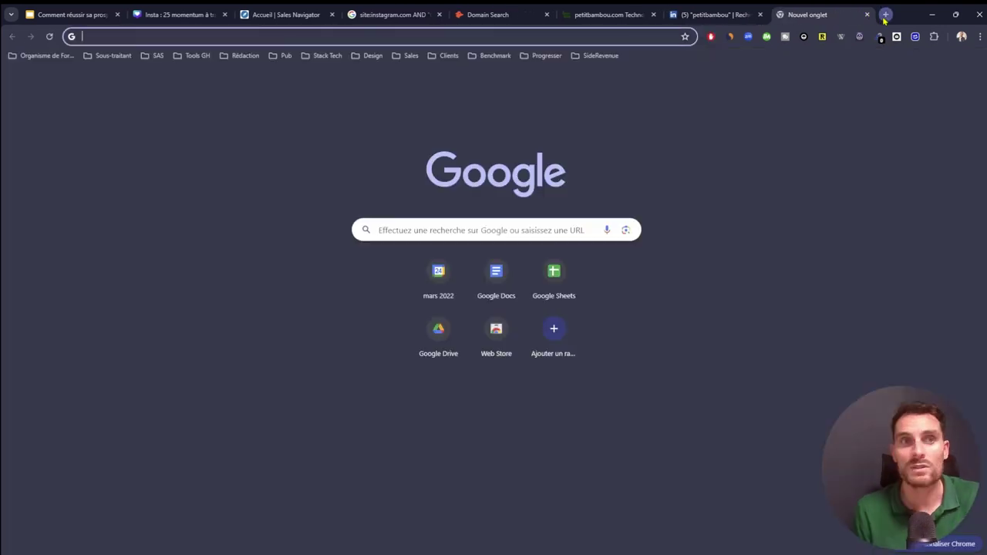
Load the Email Permutator page and enter the LinkedIn contact's first and last name
type("https://mailmeteor.com/email-permutator")
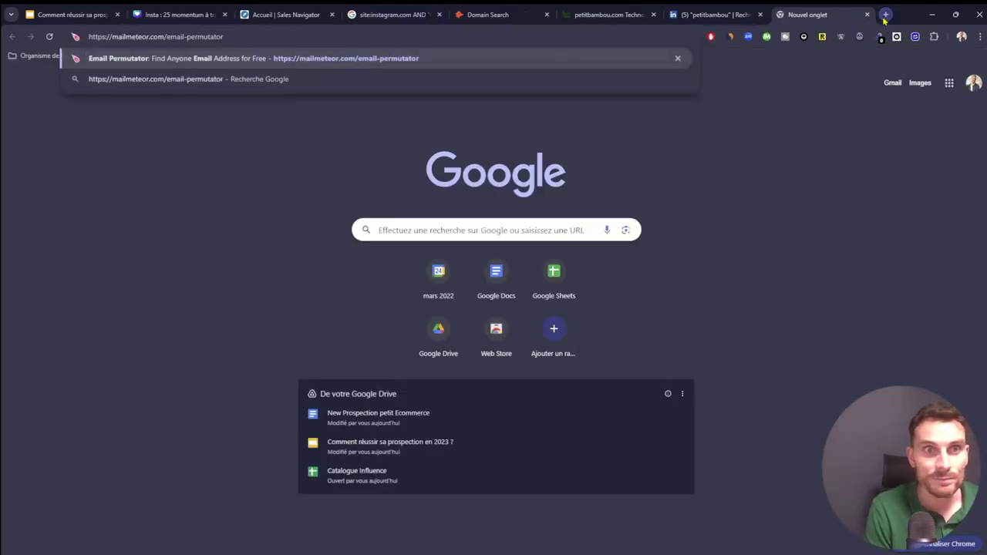
key("Return")
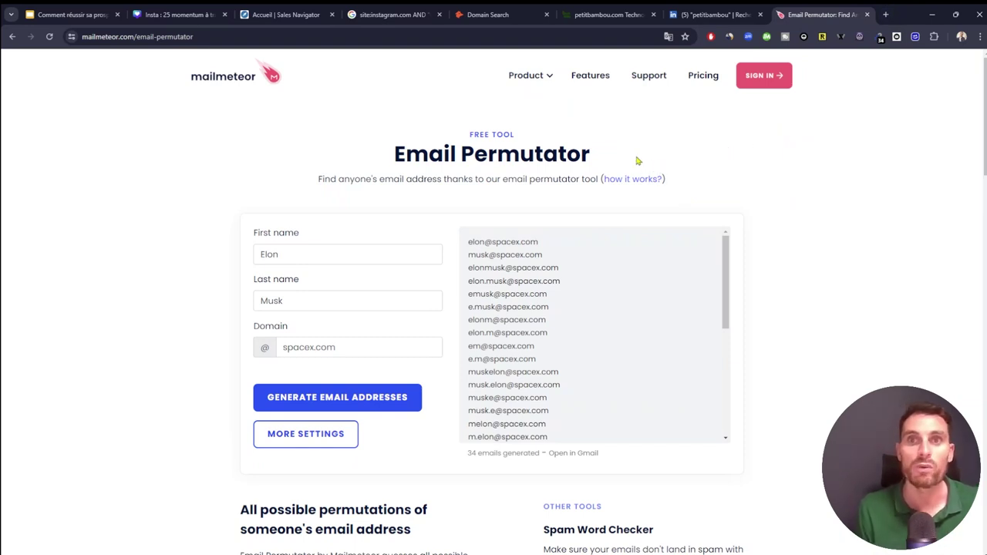
left_click(709, 14)
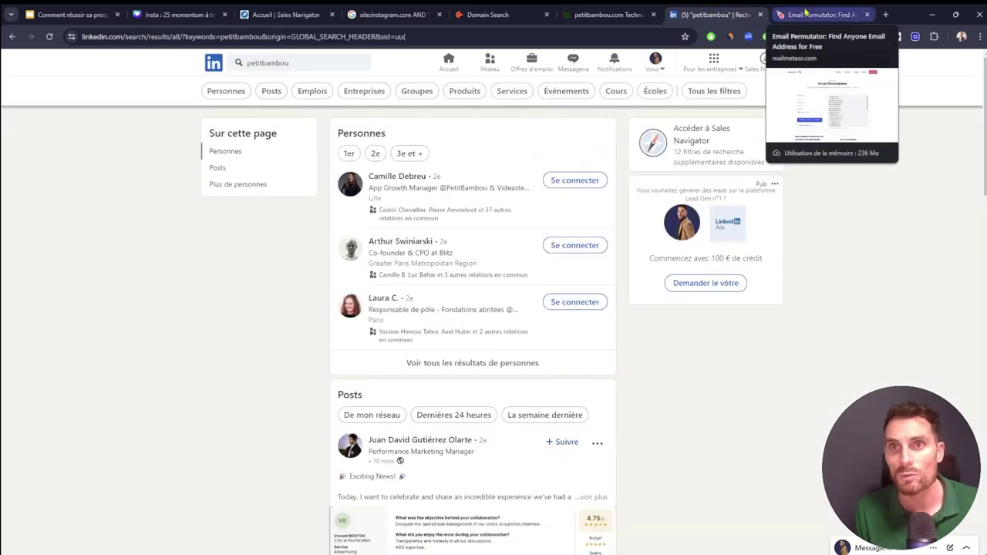
left_click(805, 12)
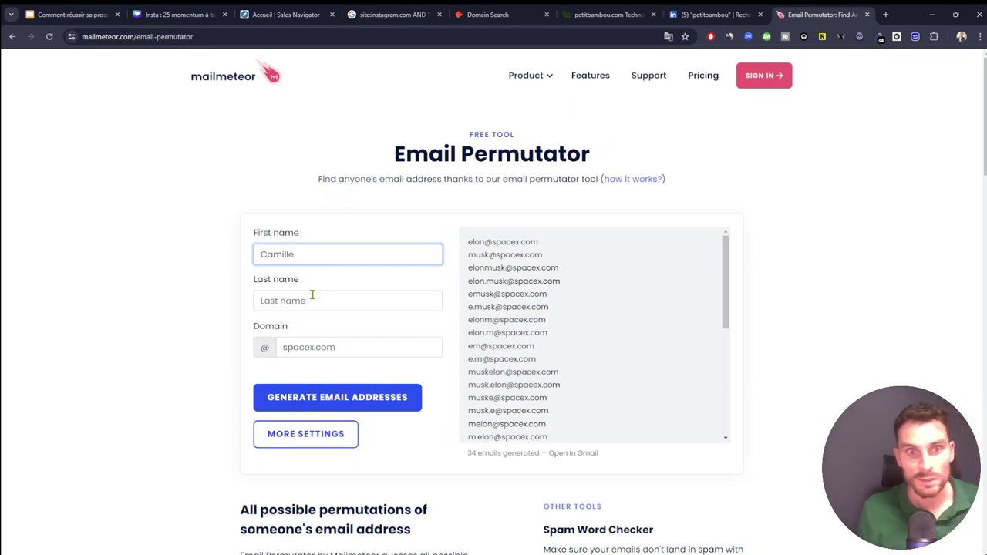
left_click(302, 294)
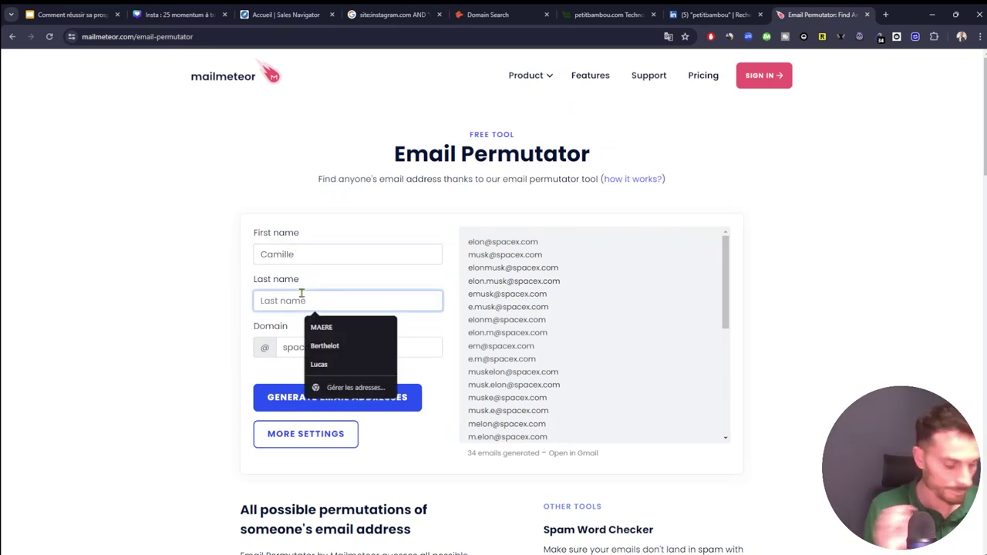
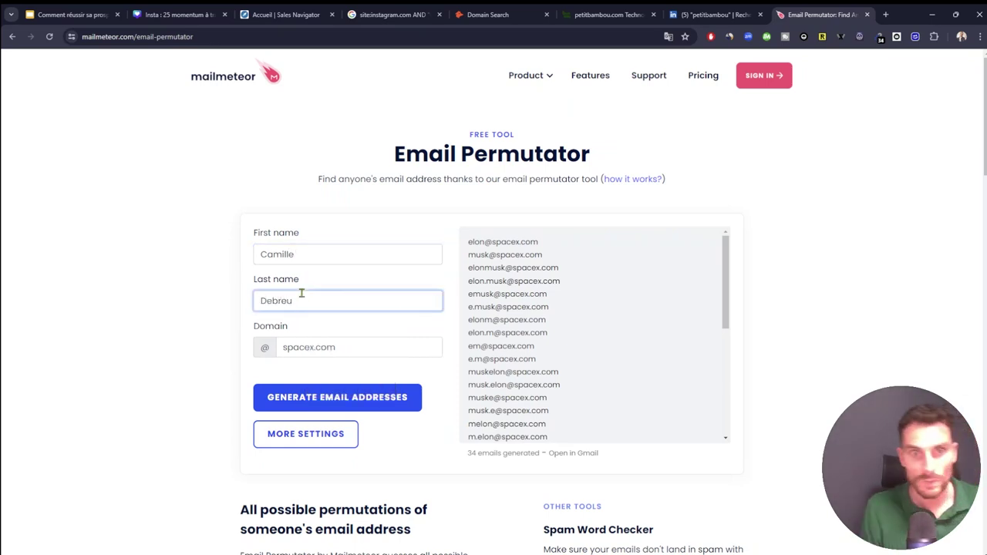
Replace the sample domain with PETITBAMBOU.COM and generate the address permutations
left_click(609, 13)
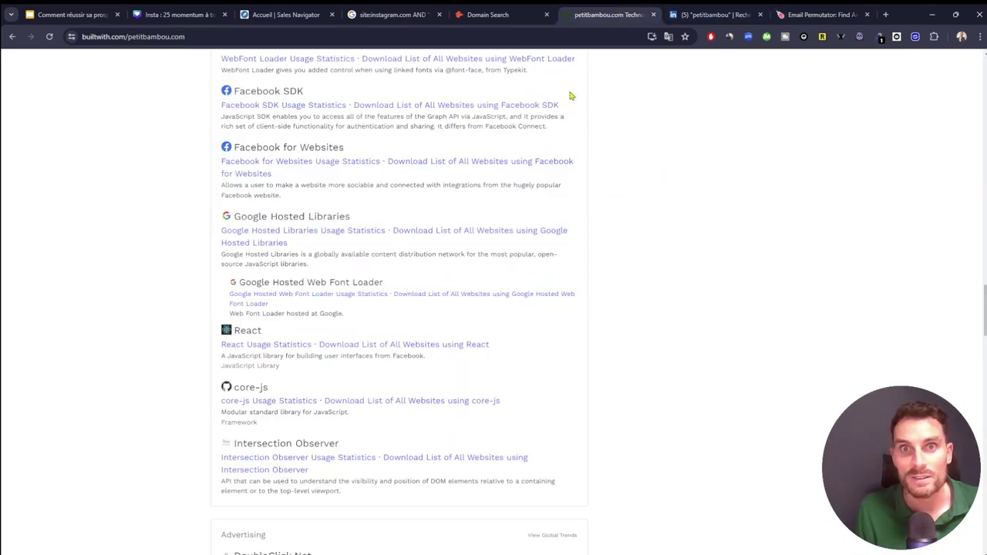
scroll(715, 137, "up", 15)
left_click_drag(484, 129, 205, 127)
key("ctrl+c")
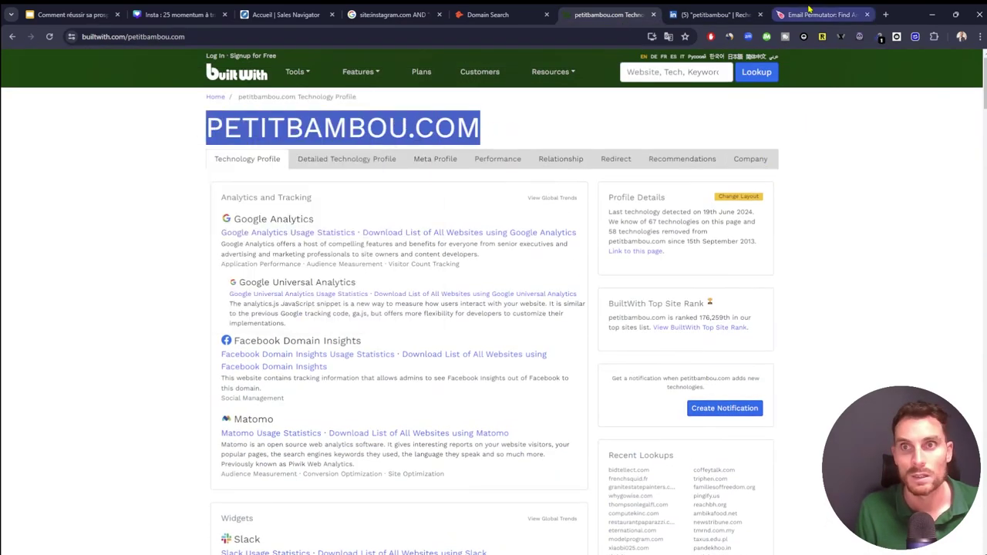
left_click(818, 14)
left_click(296, 348)
double_click(297, 348)
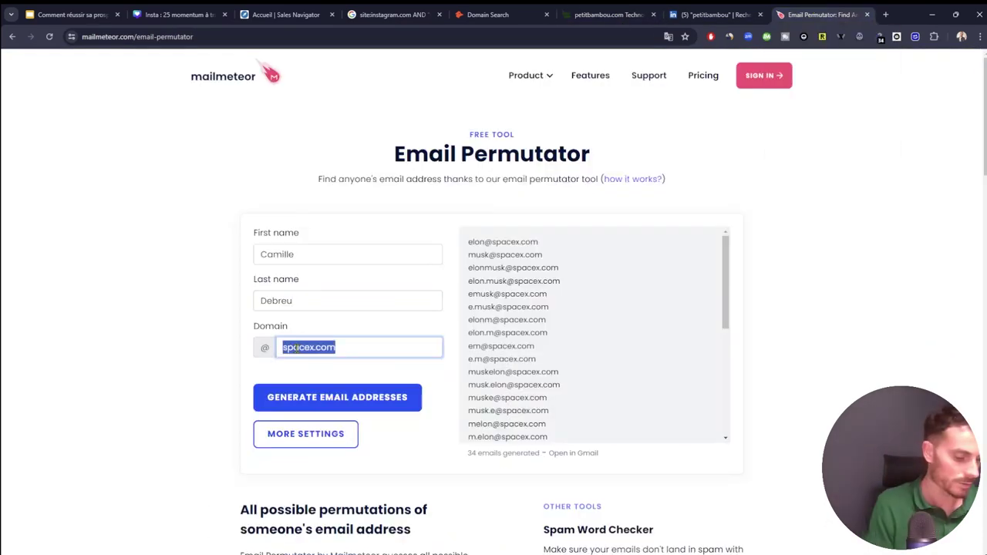
key("ctrl+v")
left_click(343, 395)
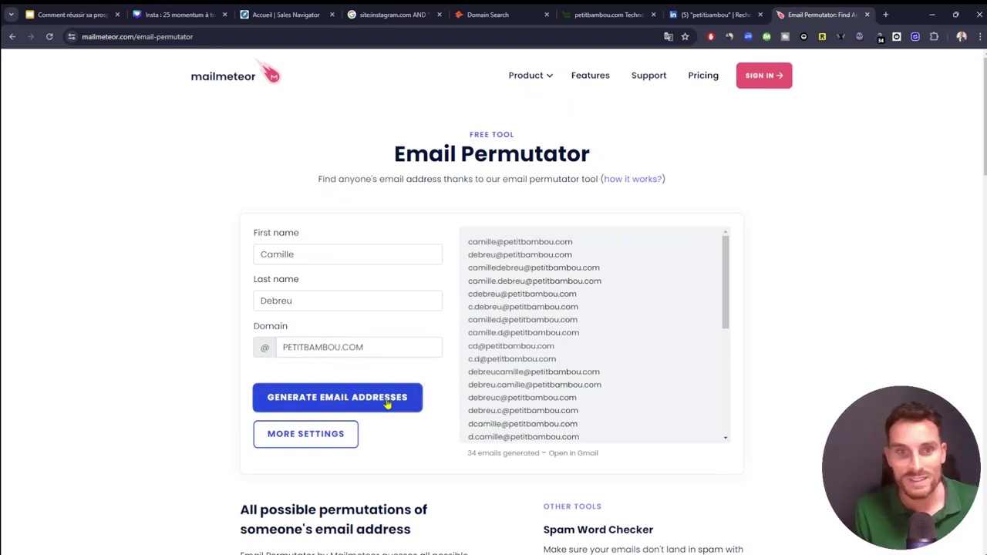
Copy all 34 generated address guesses to the clipboard
mouse_move(675, 295)
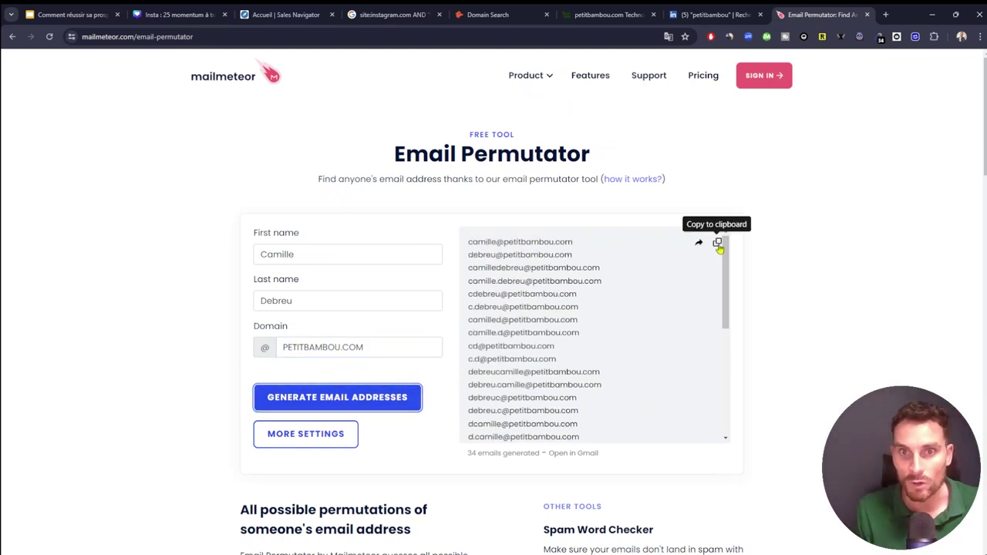
mouse_move(726, 255)
left_mouse_down()
mouse_move(730, 370)
mouse_move(730, 249)
left_mouse_up()
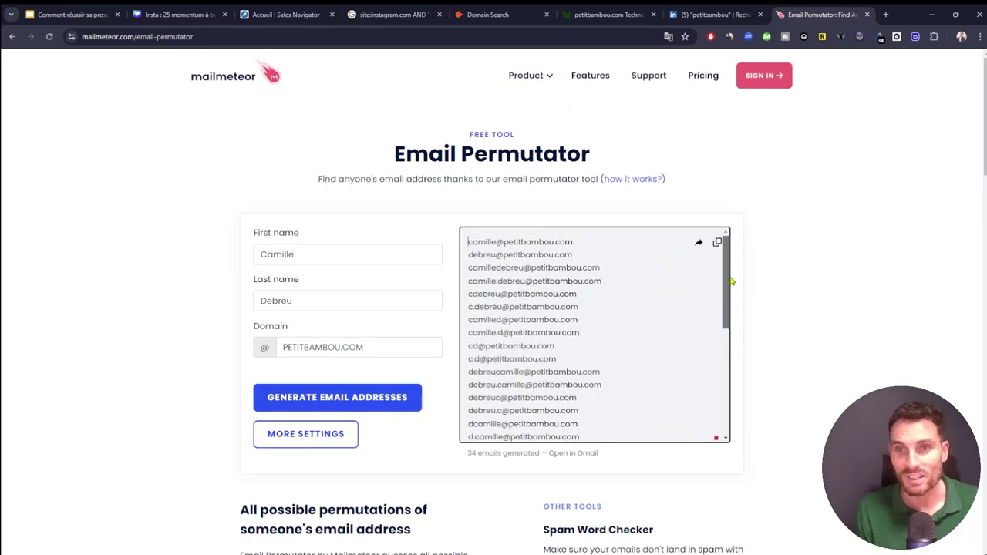
left_click(718, 243)
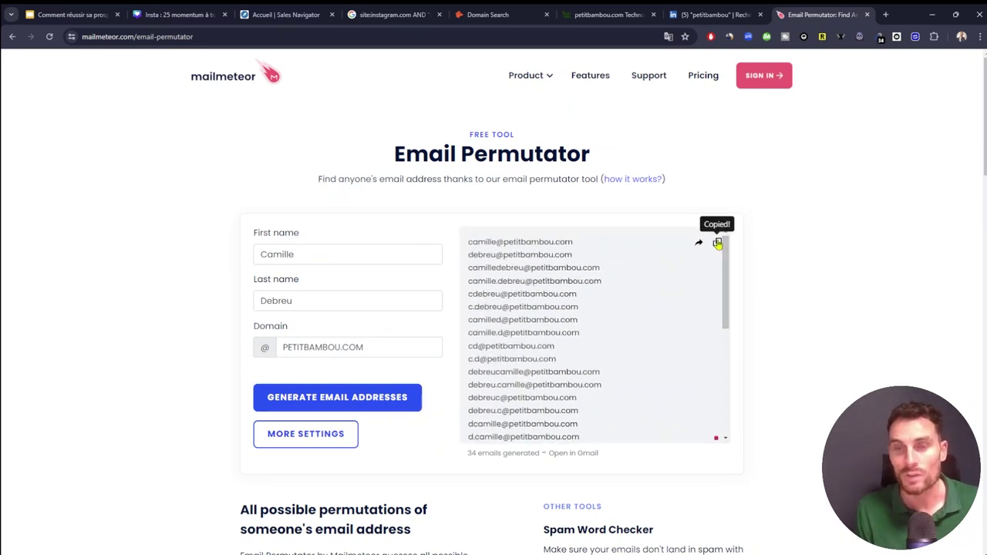
left_click(885, 14)
Create a blank Google Sheets spreadsheet from Drive and paste the addresses into D2
type("drive")
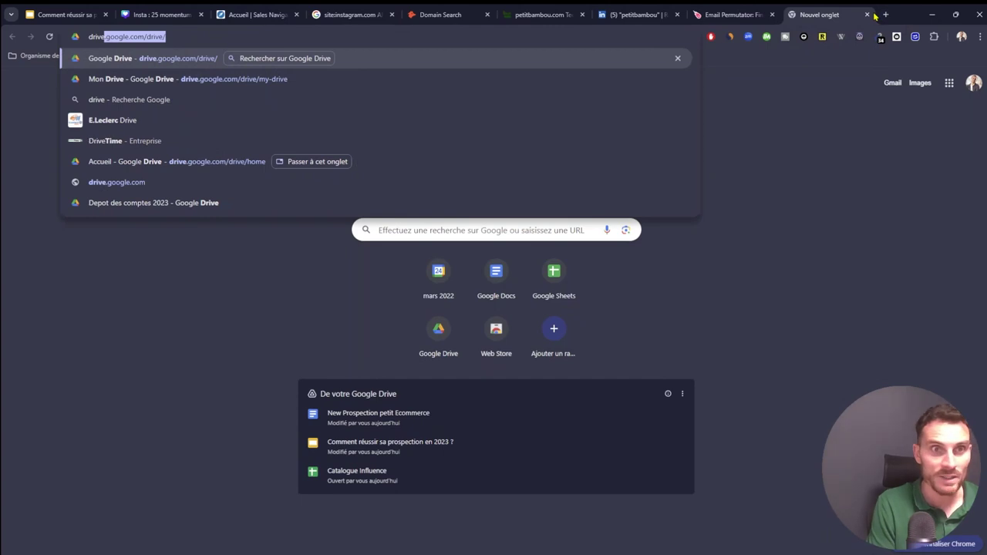
key("Tab")
type("s")
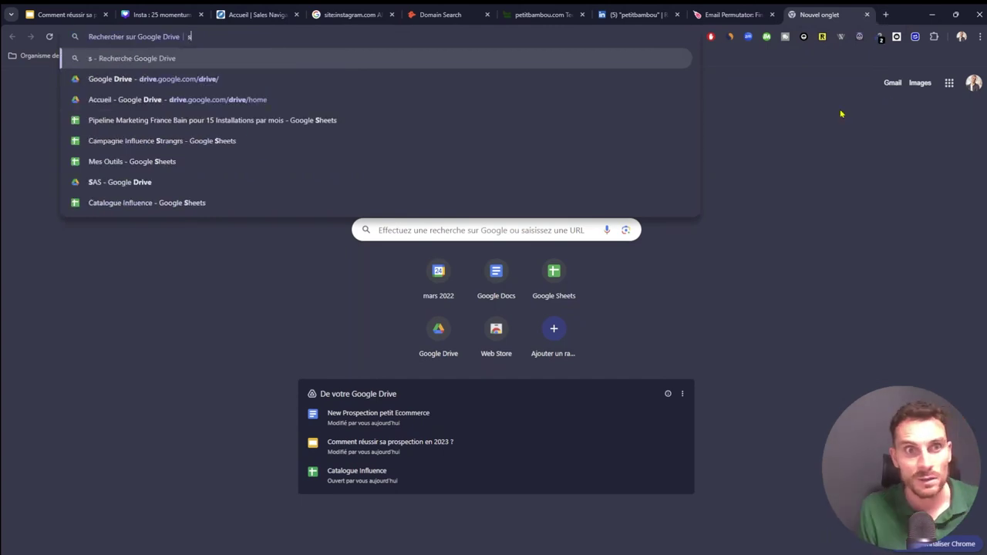
left_click(455, 80)
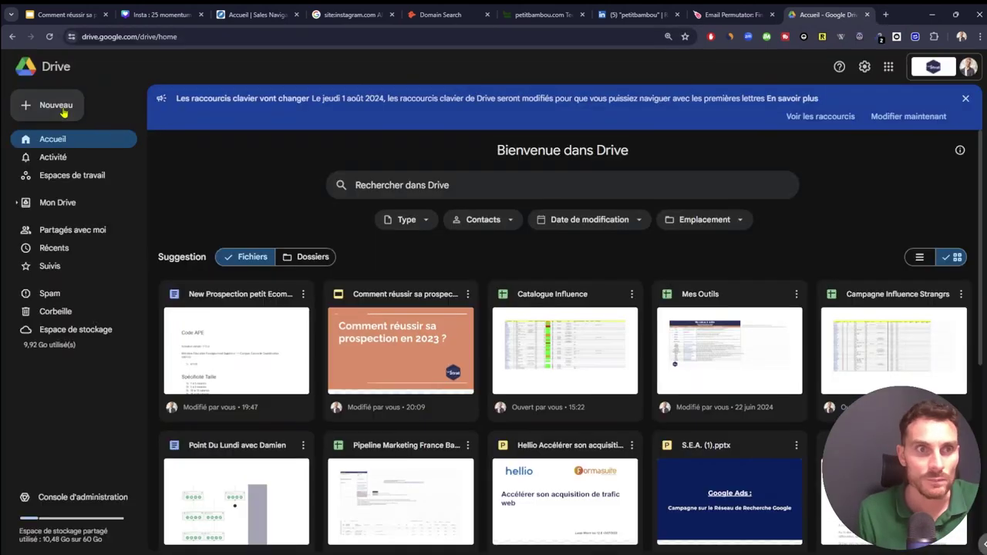
left_click(46, 105)
left_click(216, 185)
left_click(159, 137)
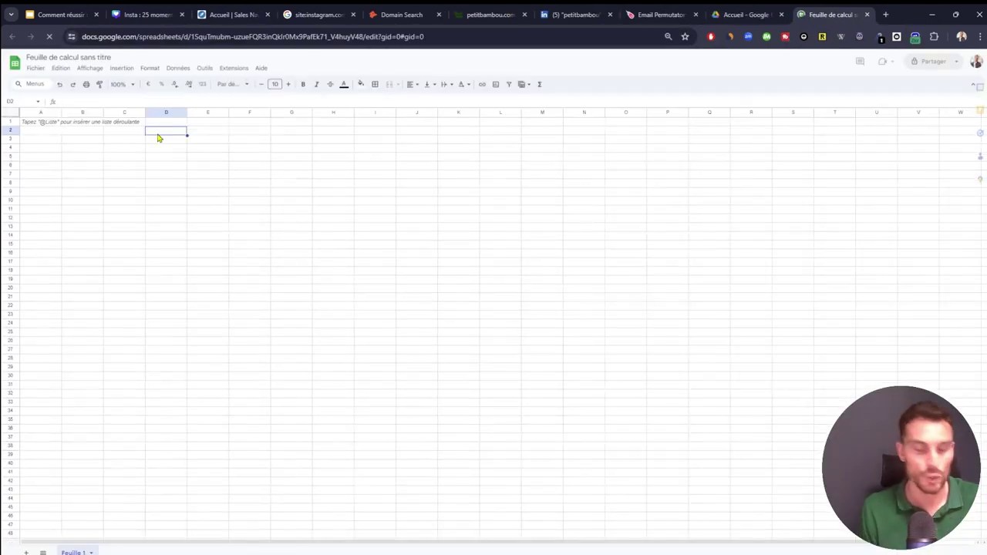
key("ctrl+v")
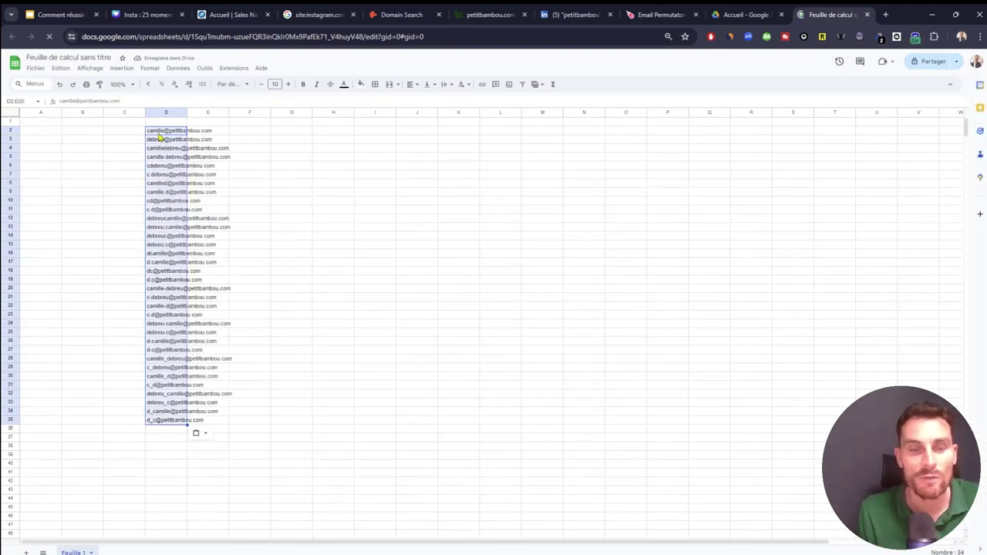
Convert the addresses to contact chips and widen column D to fit them
right_click(159, 137)
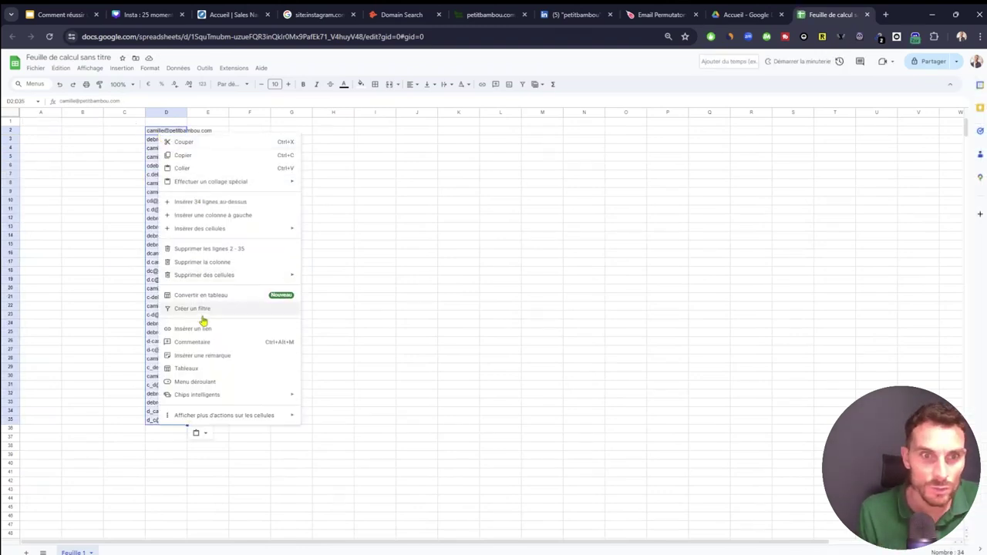
mouse_move(211, 397)
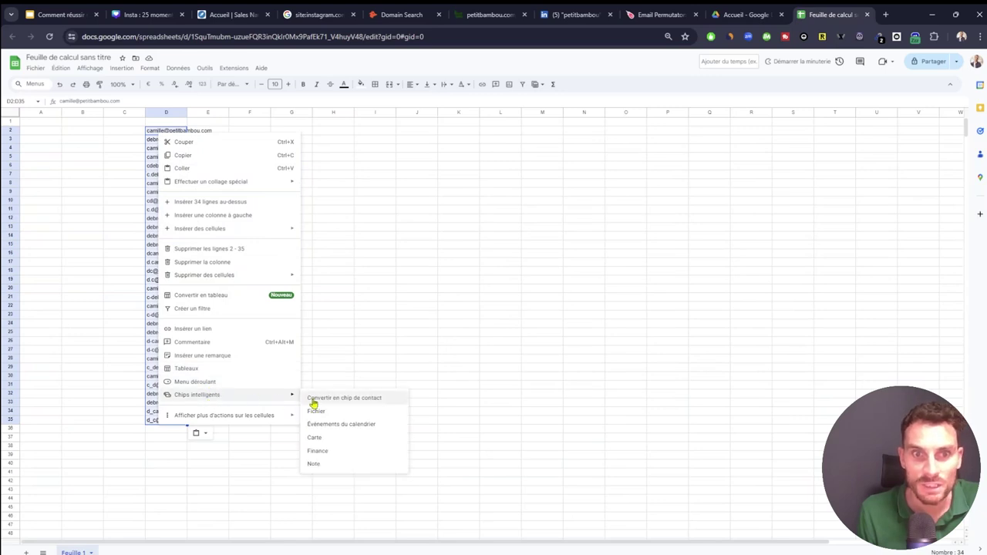
left_click(352, 404)
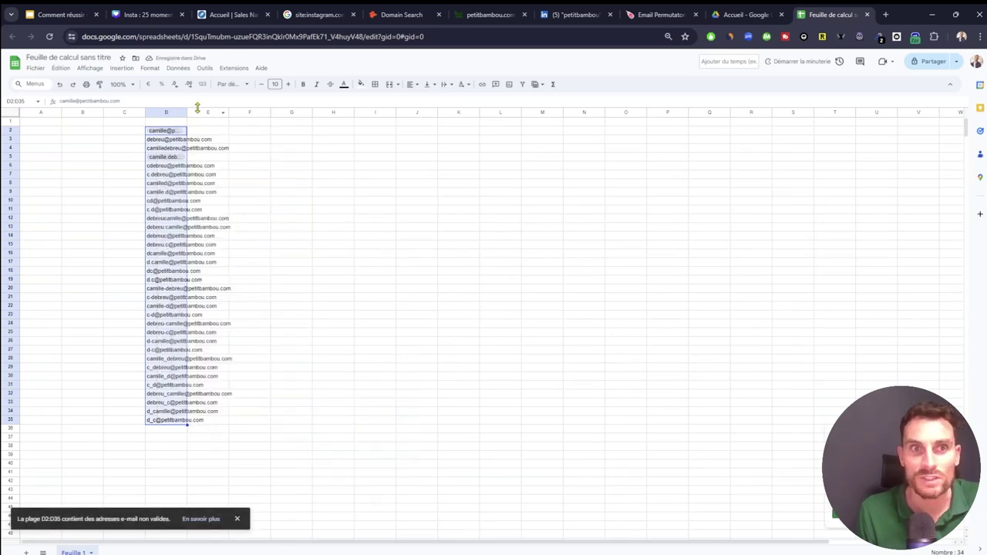
left_click_drag(187, 108, 316, 110)
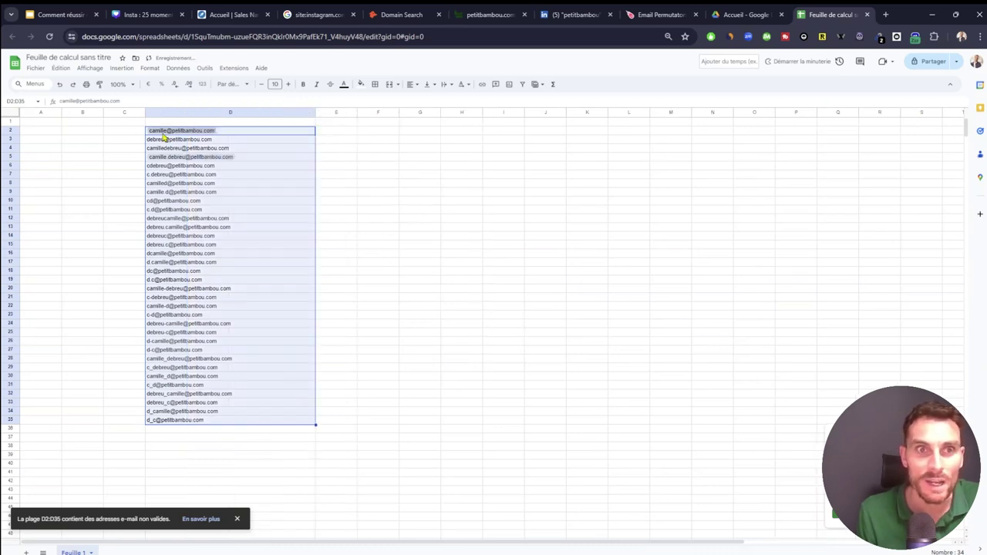
mouse_move(186, 141)
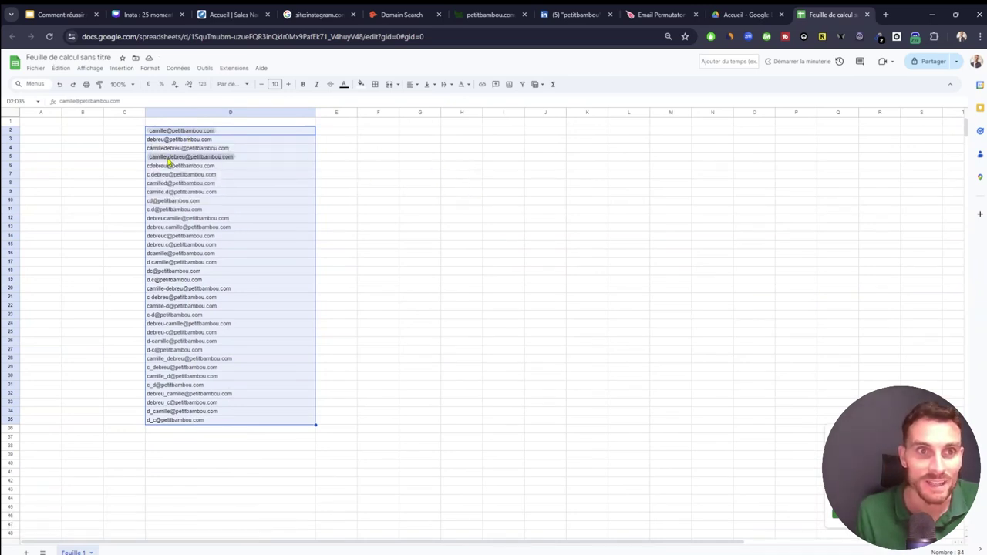
mouse_move(166, 159)
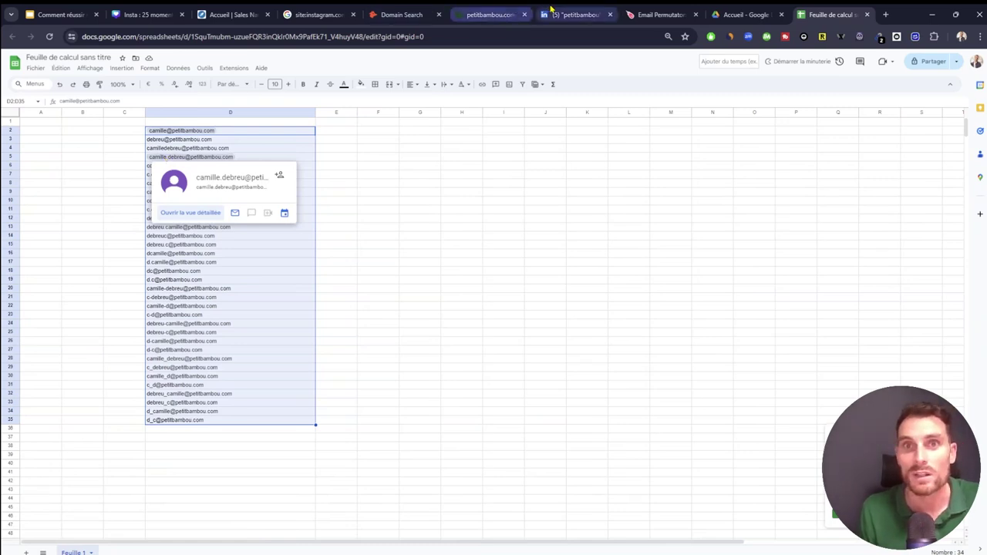
key("ctrl+7")
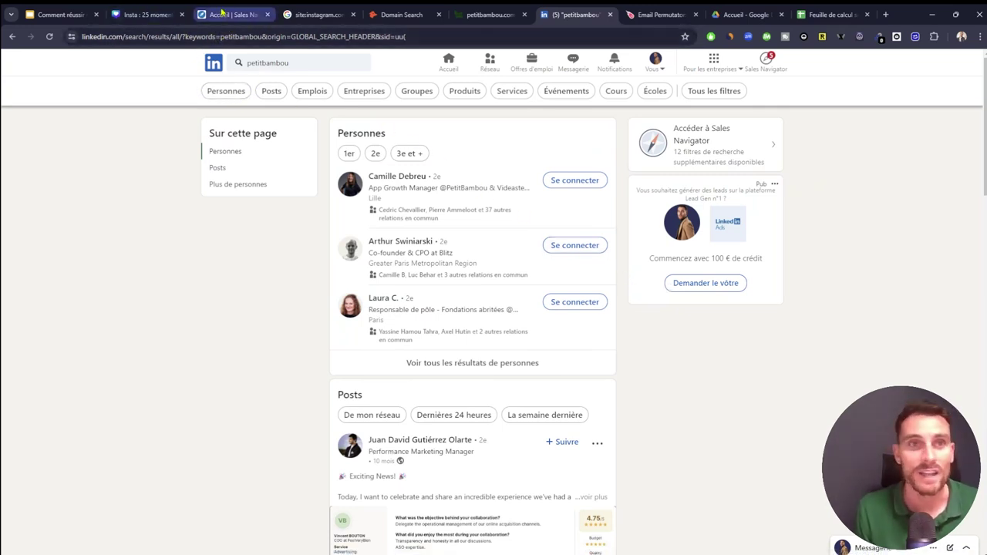
Filter the Sales Navigator lead search to France, e-commerce job titles and Vente à distance
left_click(224, 14)
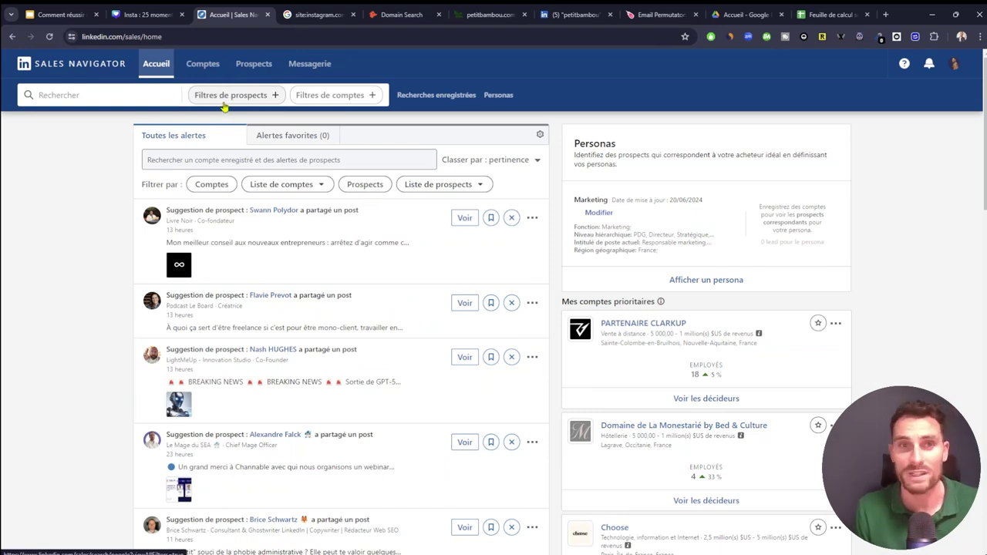
left_click(253, 99)
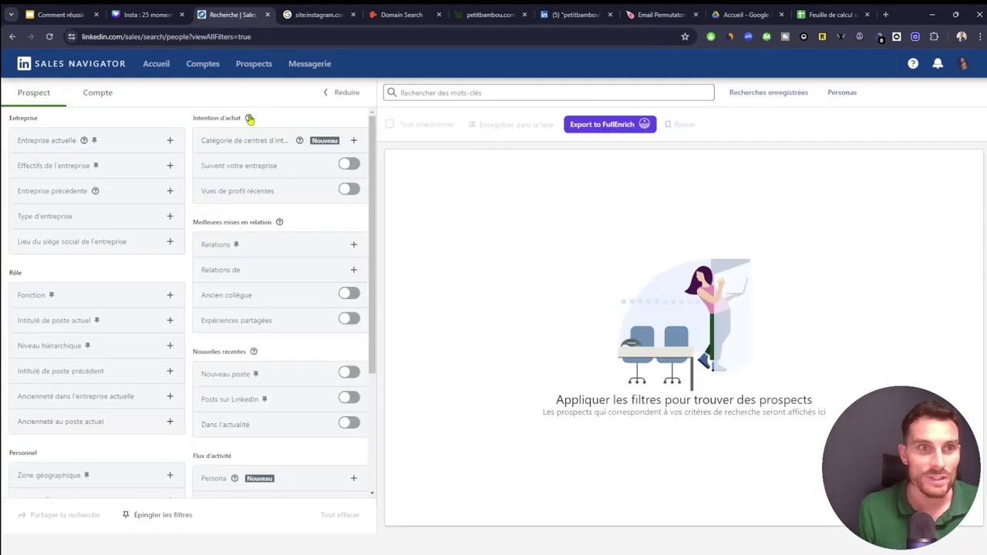
scroll(146, 280, "down", 2)
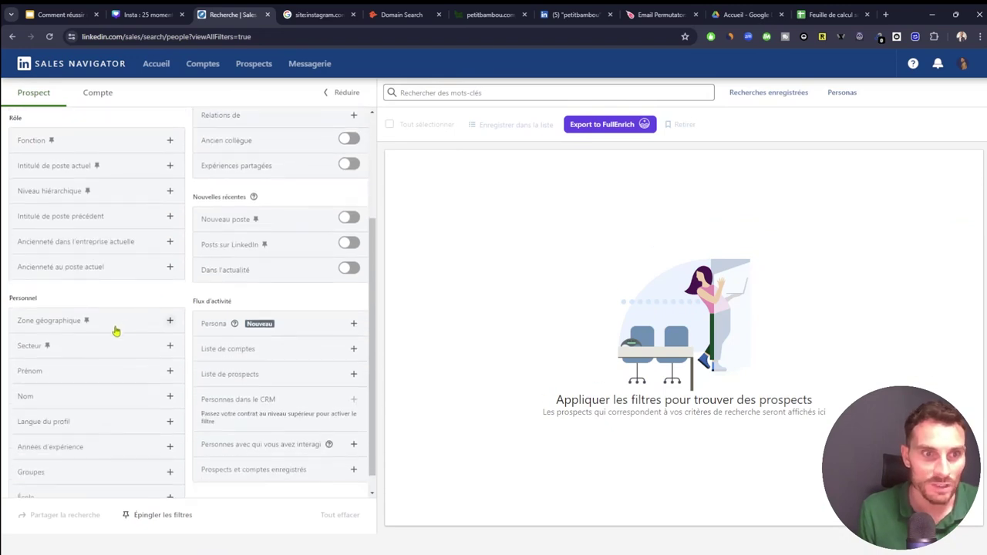
left_click(112, 326)
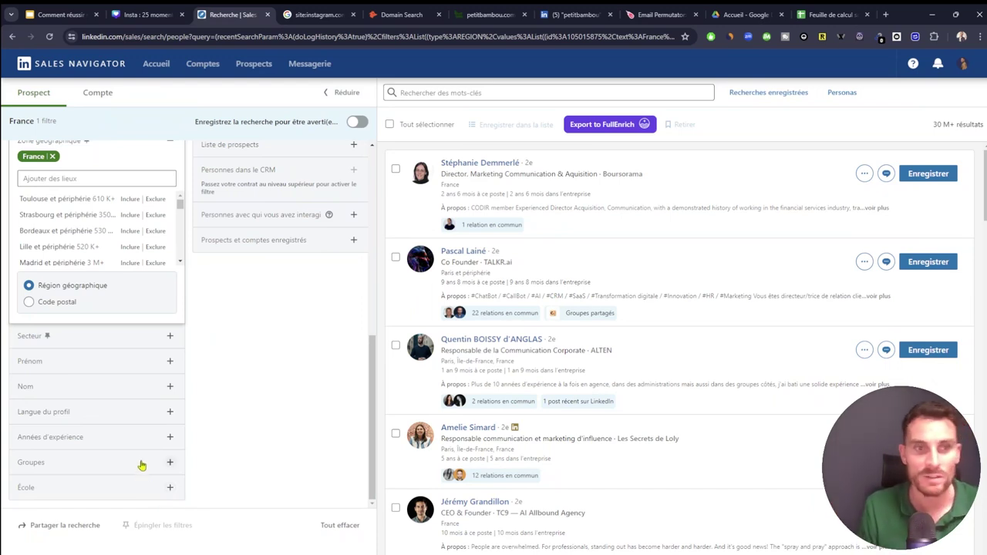
scroll(135, 386, "up", 4)
left_click(120, 282)
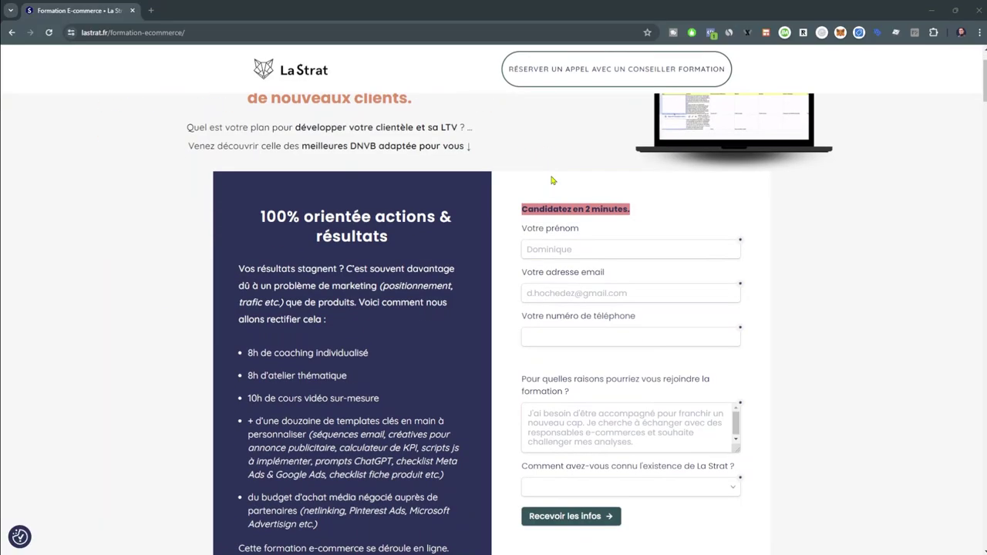
scroll(493, 309, "down", 15)
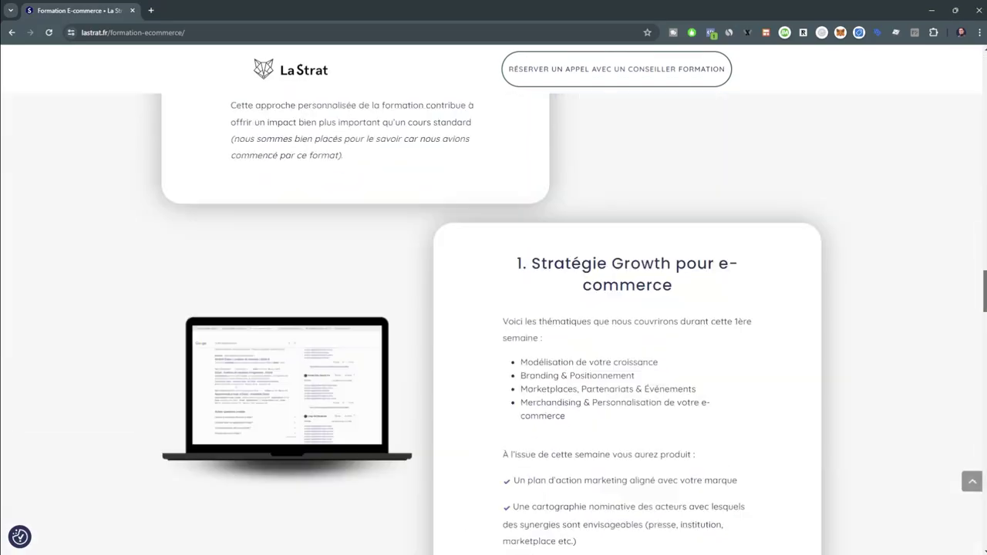
scroll(69, 422, "down", 10)
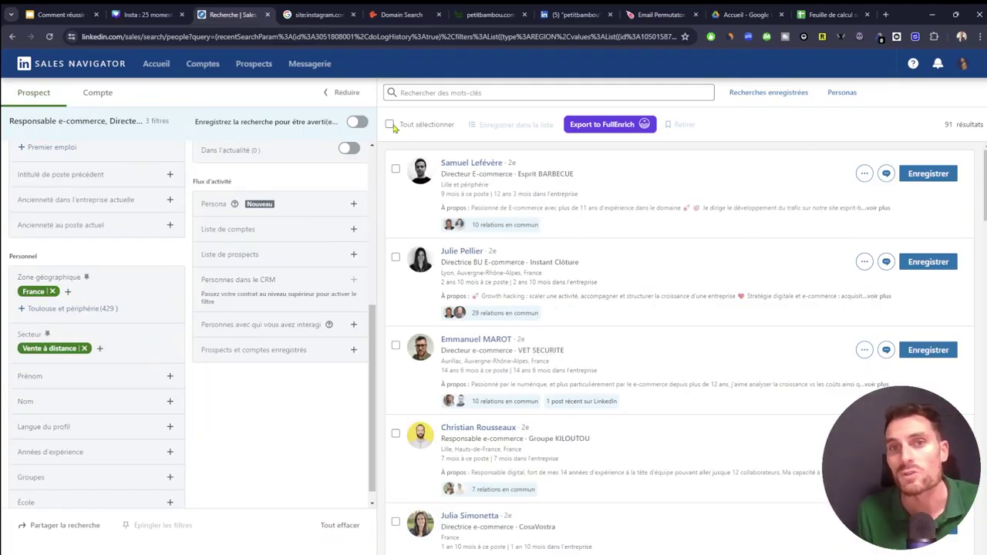
Save all leads on results page 1 to the Travaille en E-commerce list
left_click(391, 124)
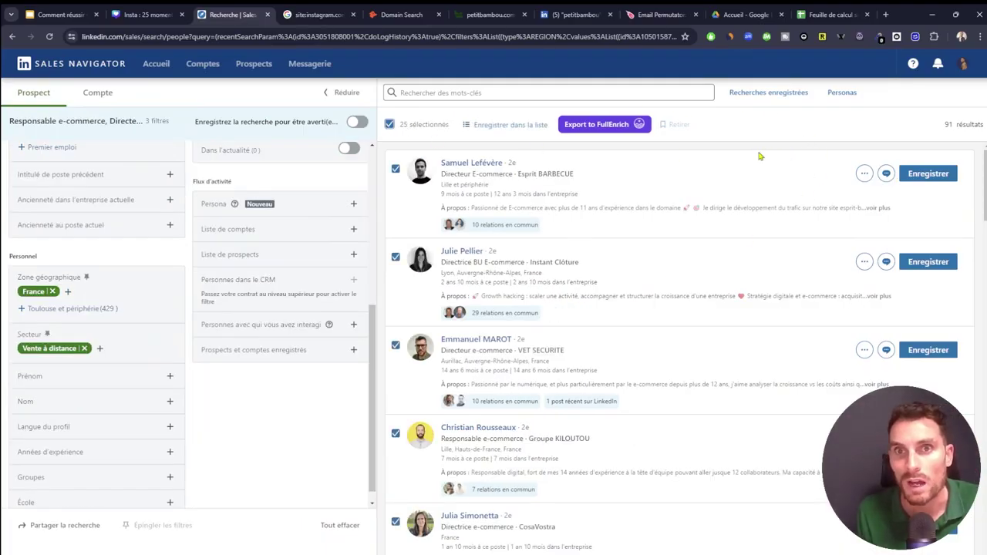
left_click(514, 127)
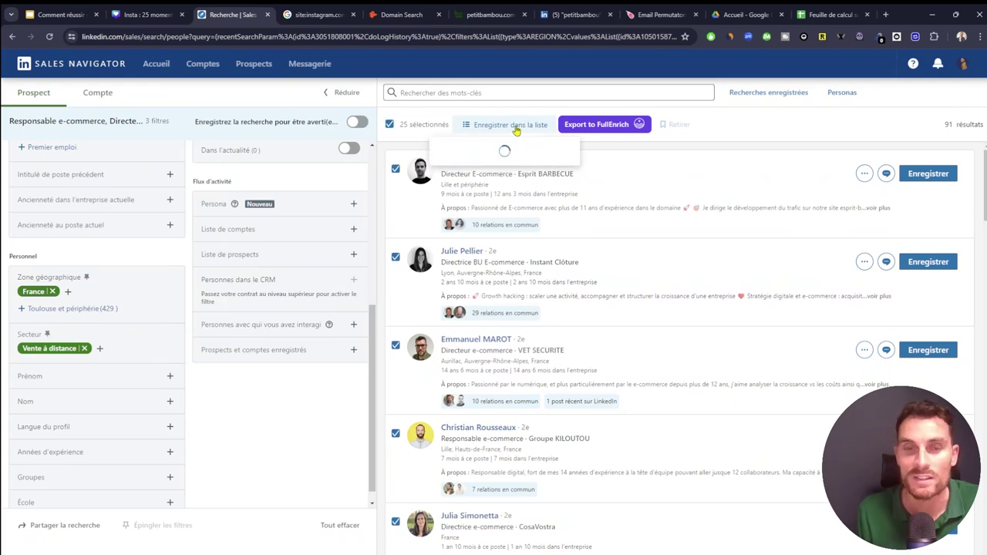
left_click(536, 206)
scroll(774, 271, "down", 2)
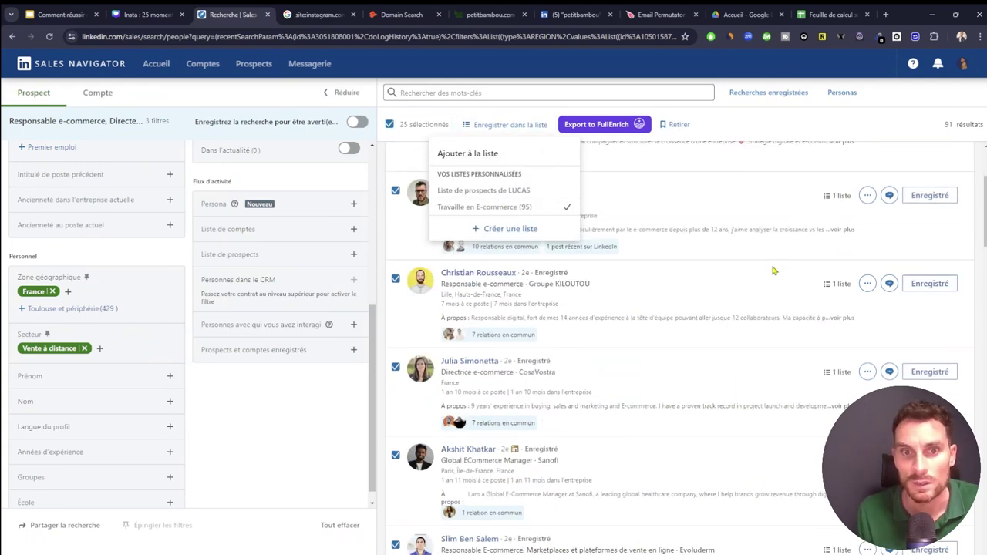
scroll(775, 271, "down", 10)
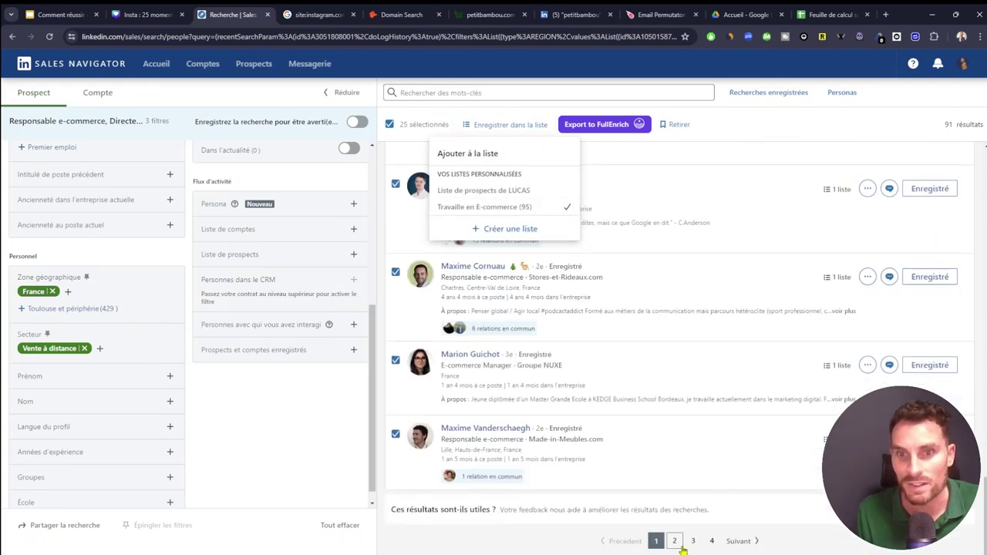
left_click(675, 543)
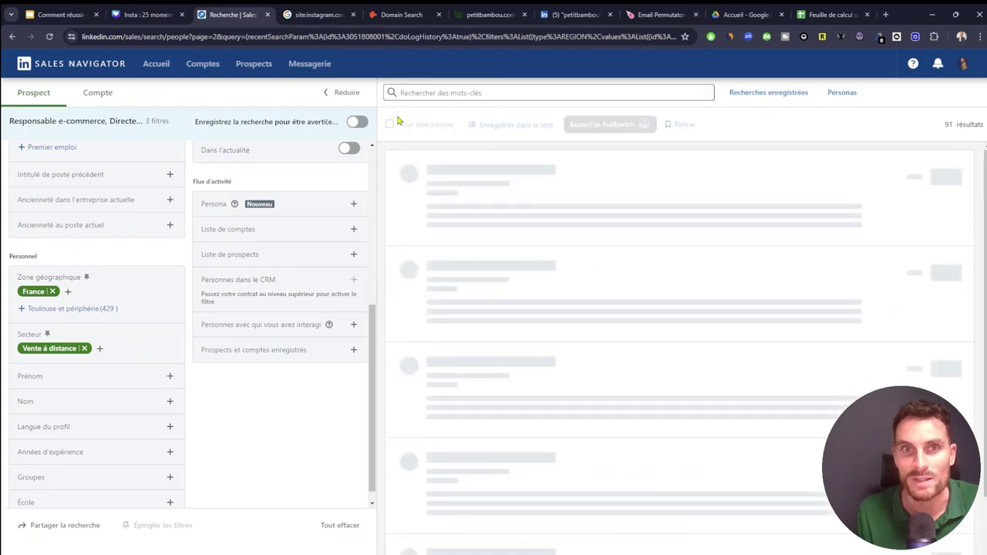
Select the leads on pages 2–4 and save them to Travaille en E-commerce
left_click(390, 124)
scroll(679, 447, "down", 15)
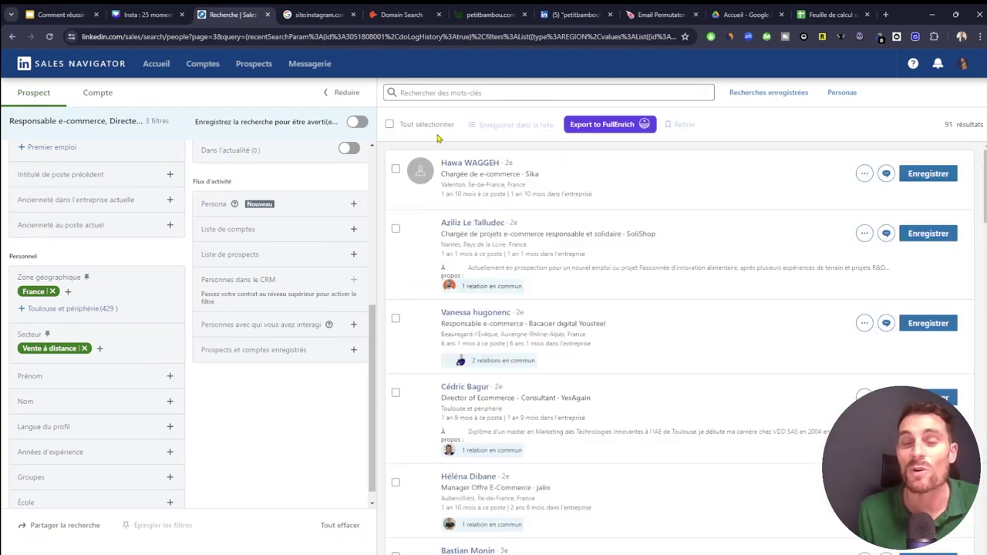
left_click(390, 124)
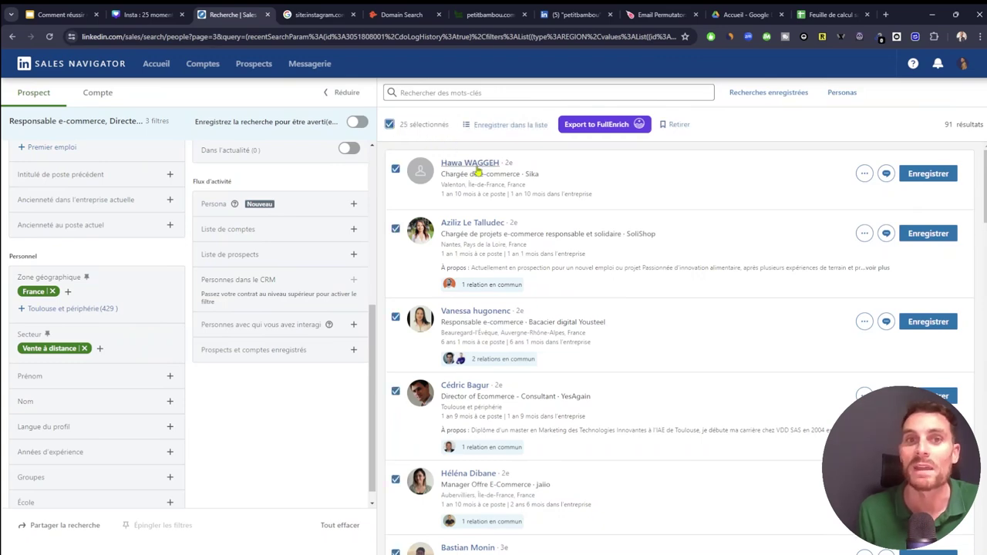
scroll(571, 324, "down", 10)
scroll(616, 369, "down", 10)
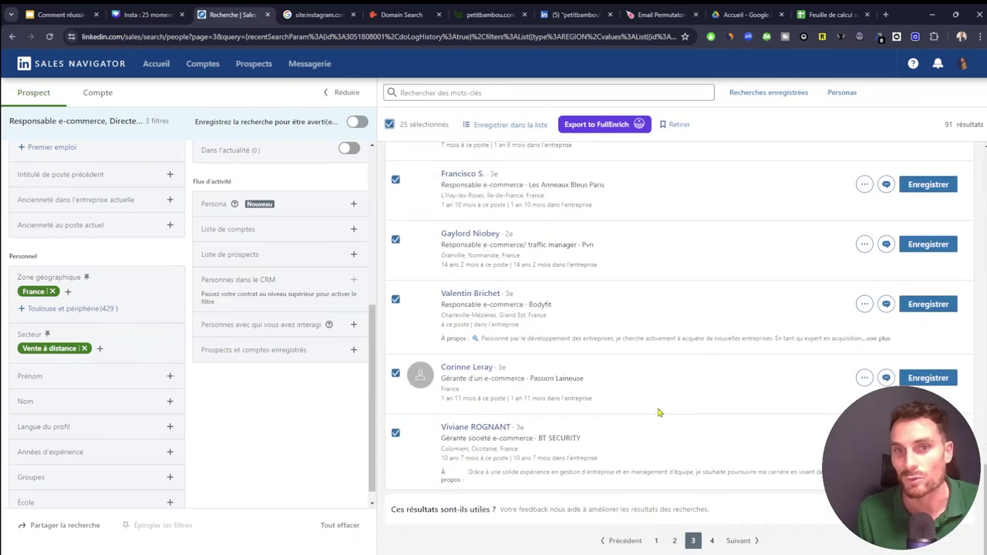
left_click(706, 538)
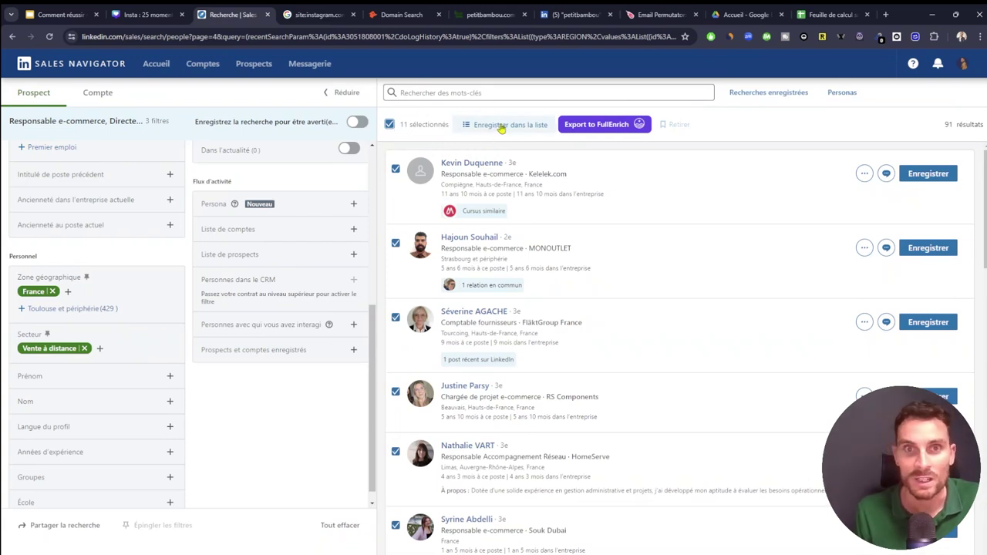
left_click(501, 128)
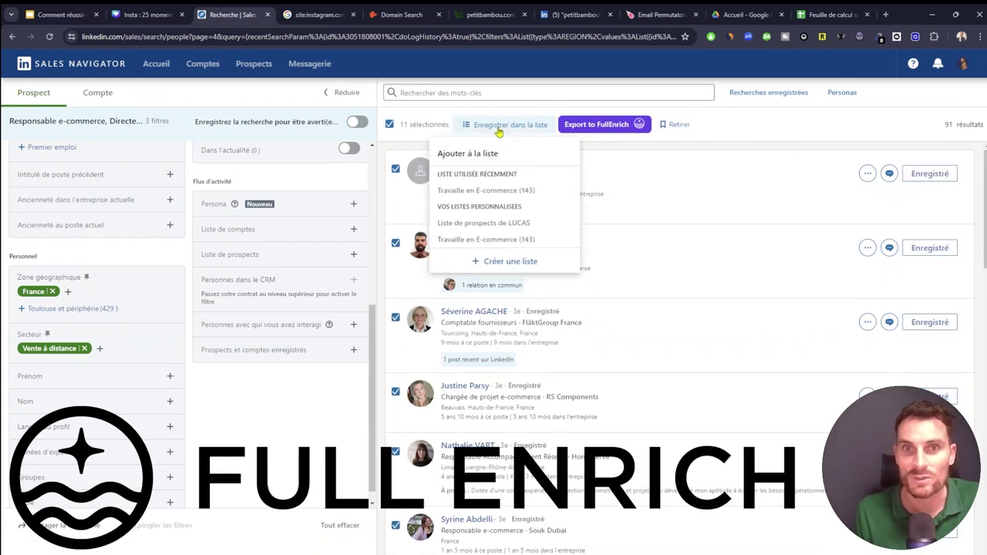
left_click(501, 176)
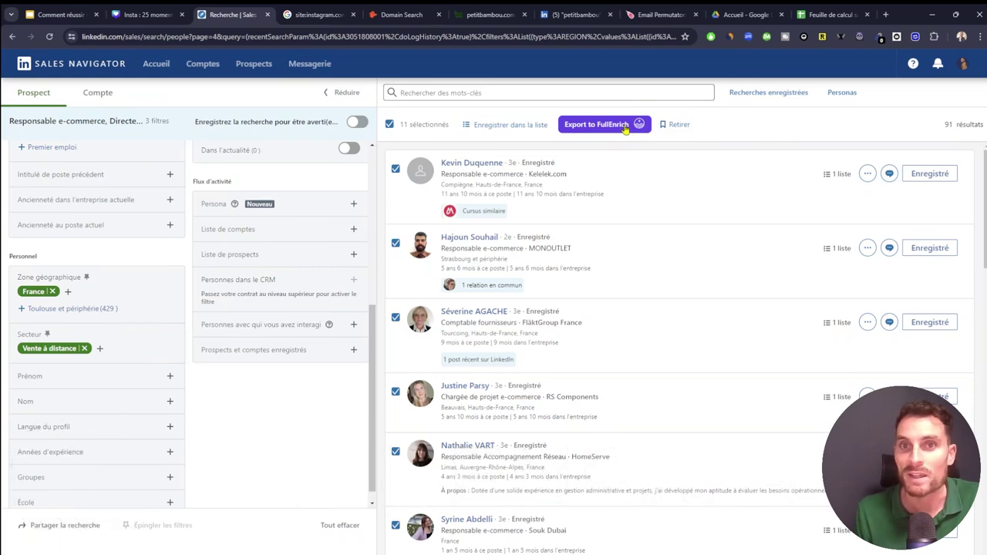
Export the 91 filtered contacts to FullEnrich and review the found e-mails as enrichment finishes
left_click(624, 129)
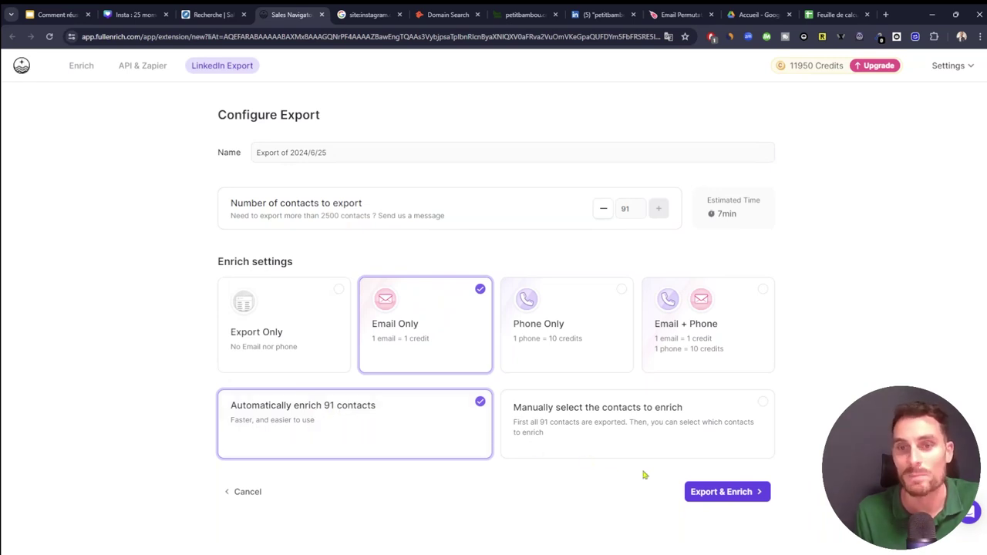
left_click(721, 495)
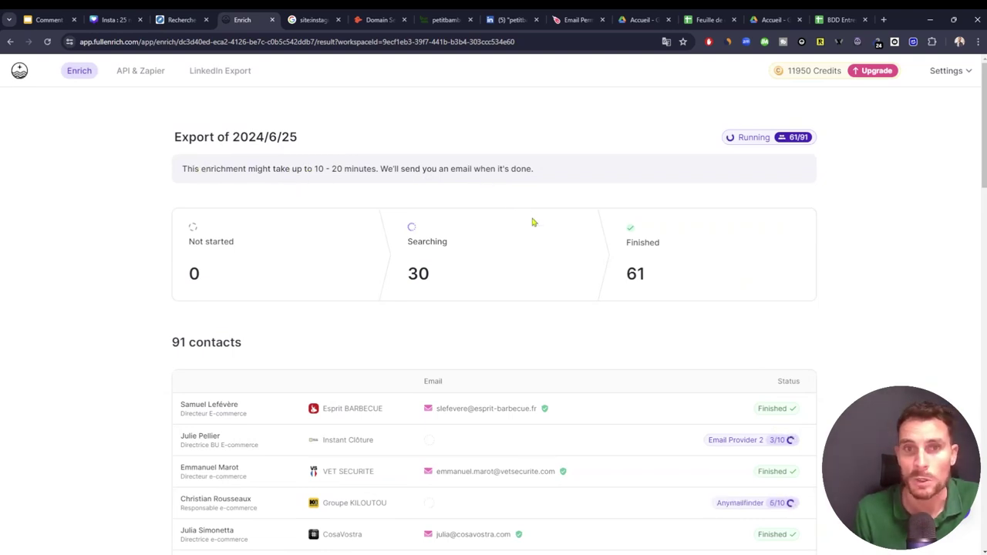
scroll(535, 223, "down", 3)
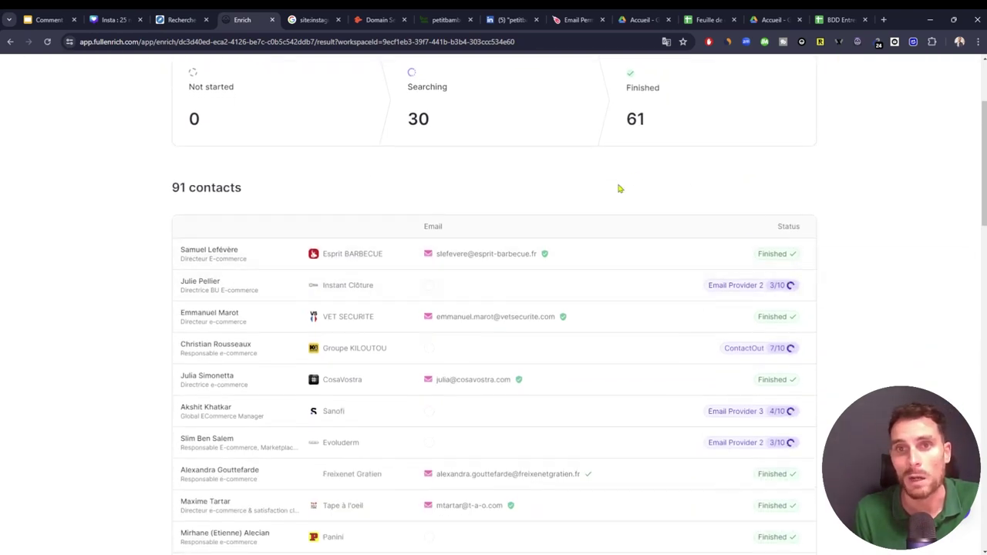
scroll(771, 293, "down", 3)
scroll(760, 386, "down", 3)
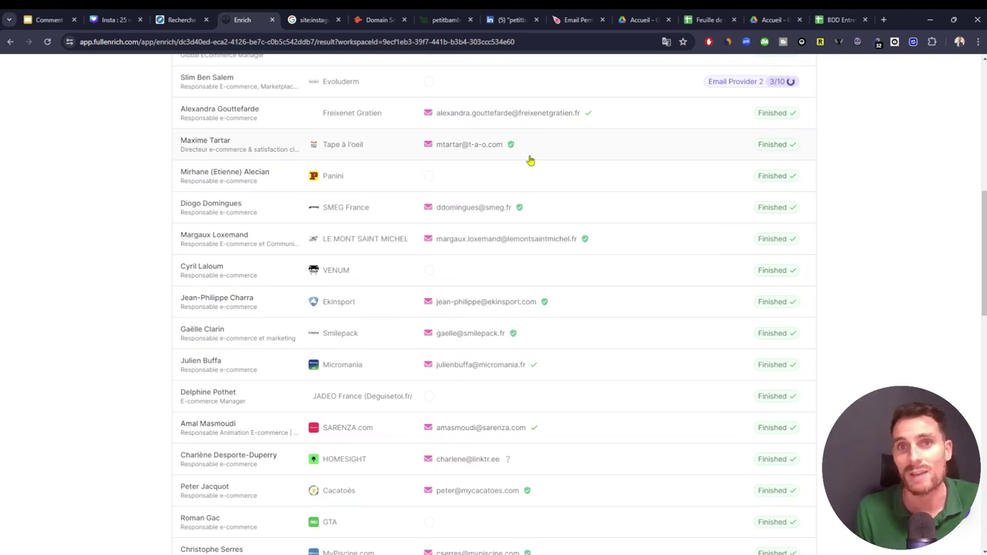
scroll(554, 179, "up", 3)
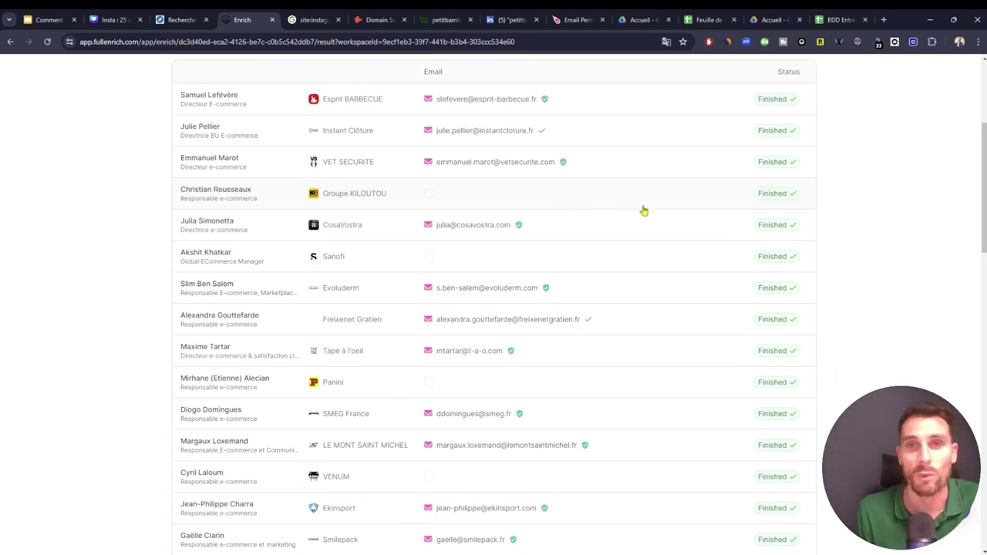
Bring up the BDD Entreprises France Google Sheet and scroll down through its company contact rows
left_click(840, 19)
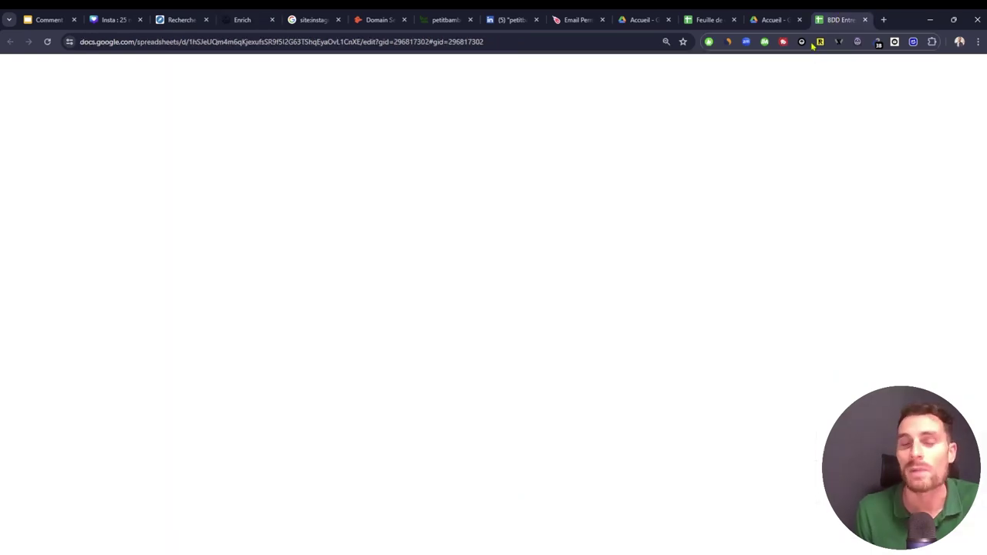
scroll(617, 204, "down", 5)
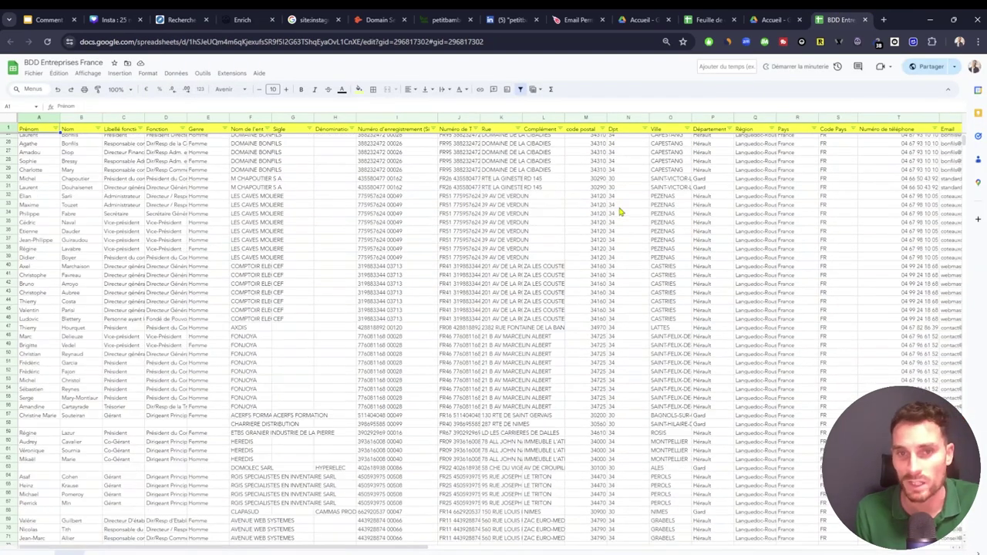
scroll(620, 212, "down", 5)
scroll(622, 216, "down", 10)
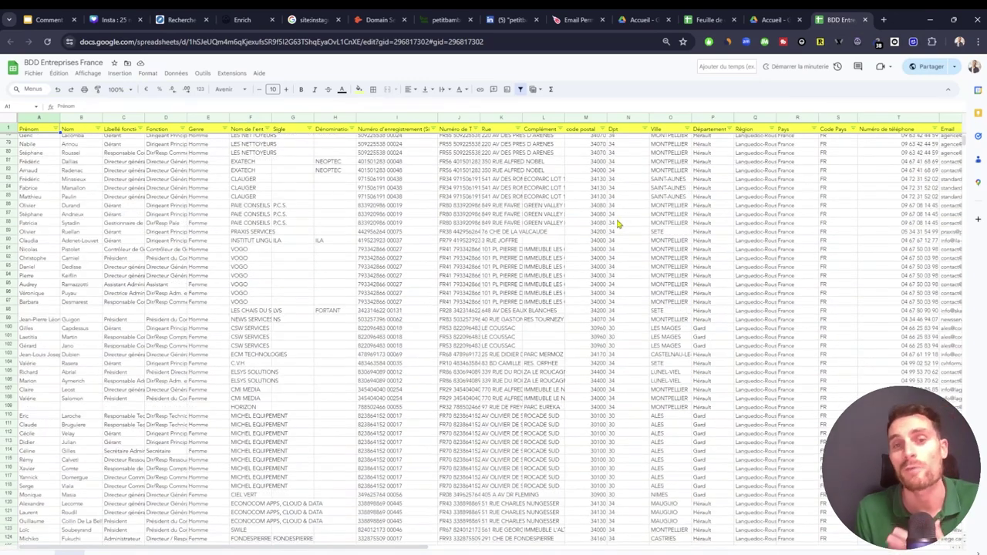
scroll(618, 223, "down", 2)
scroll(617, 228, "down", 12)
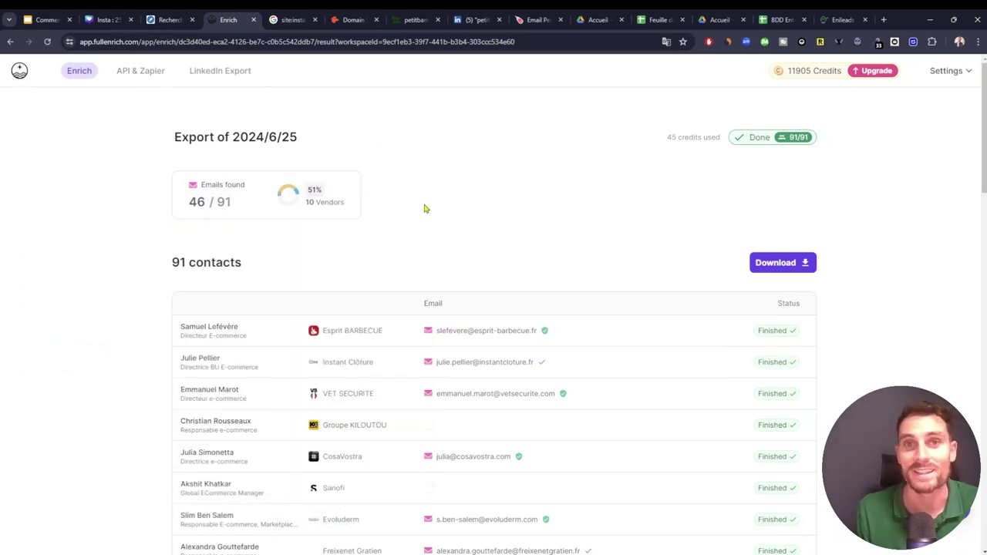
Show the Emails found deliverability breakdown and highlight the catch-all emails' estimated bounce rate
mouse_move(308, 199)
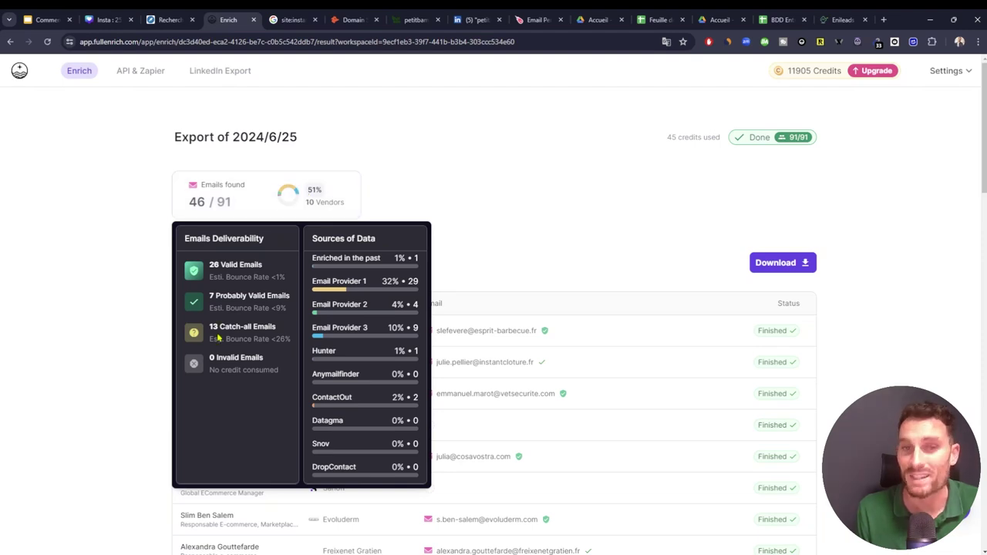
left_click_drag(209, 338, 287, 339)
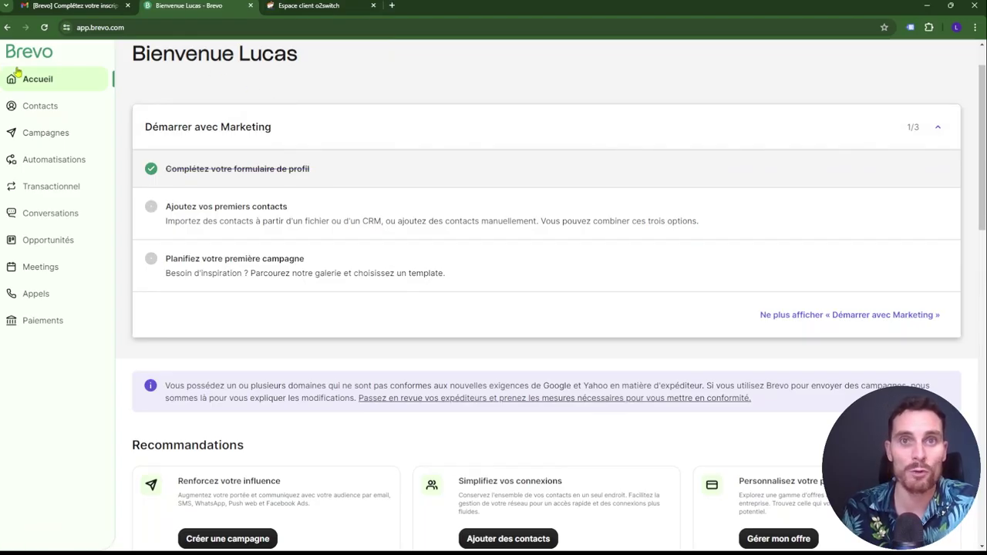
left_click(98, 6)
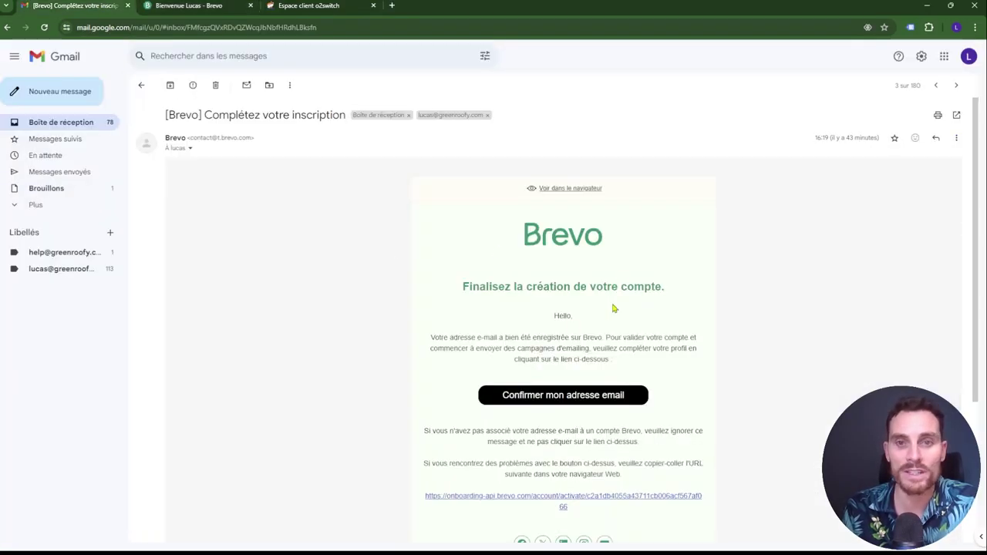
left_click(210, 6)
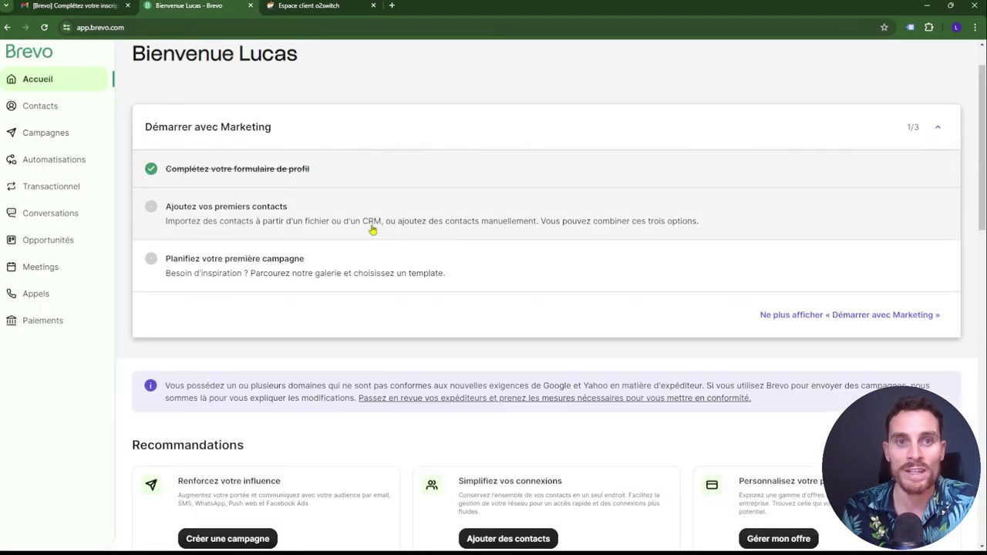
scroll(430, 274, "down", 1)
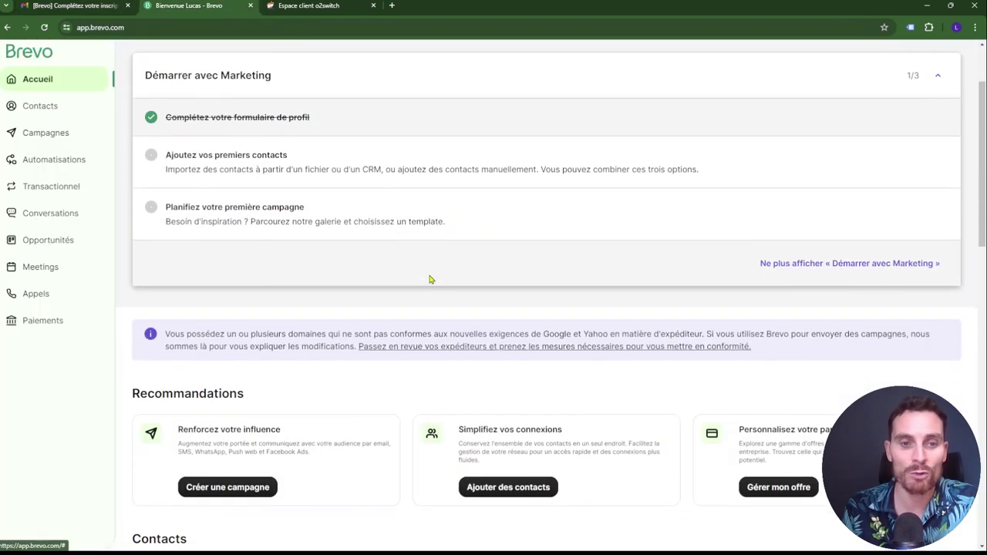
scroll(430, 279, "down", 3)
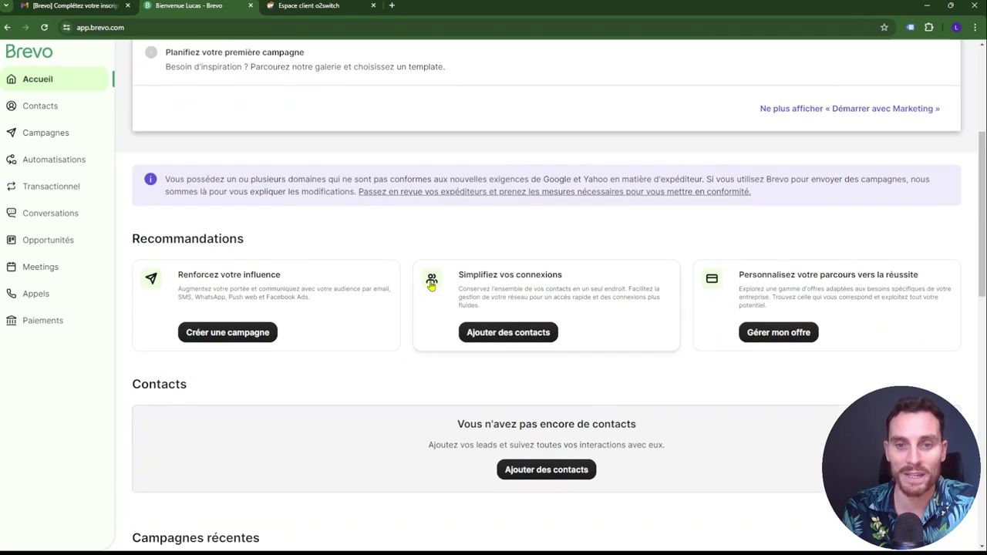
scroll(432, 284, "down", 1)
scroll(432, 286, "down", 3)
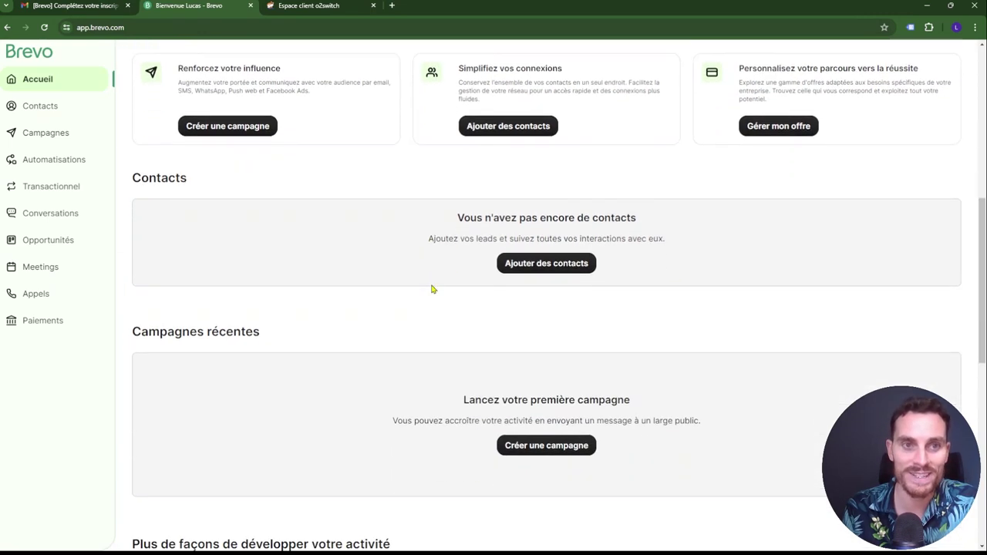
scroll(432, 289, "down", 2)
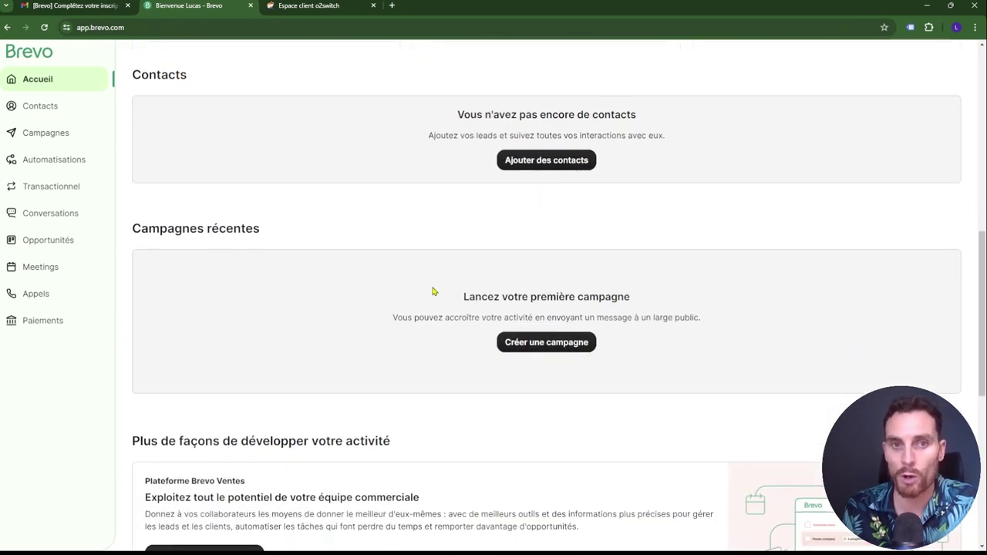
scroll(433, 291, "down", 7)
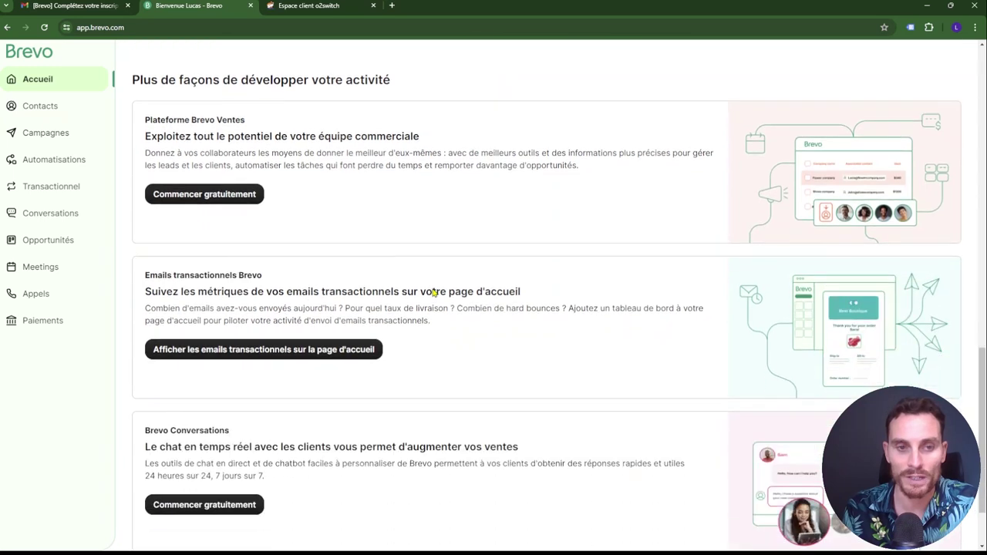
scroll(433, 291, "up", 10)
Add greenroofy.com as a new sending domain in Brevo's Domaines settings
left_click(430, 246)
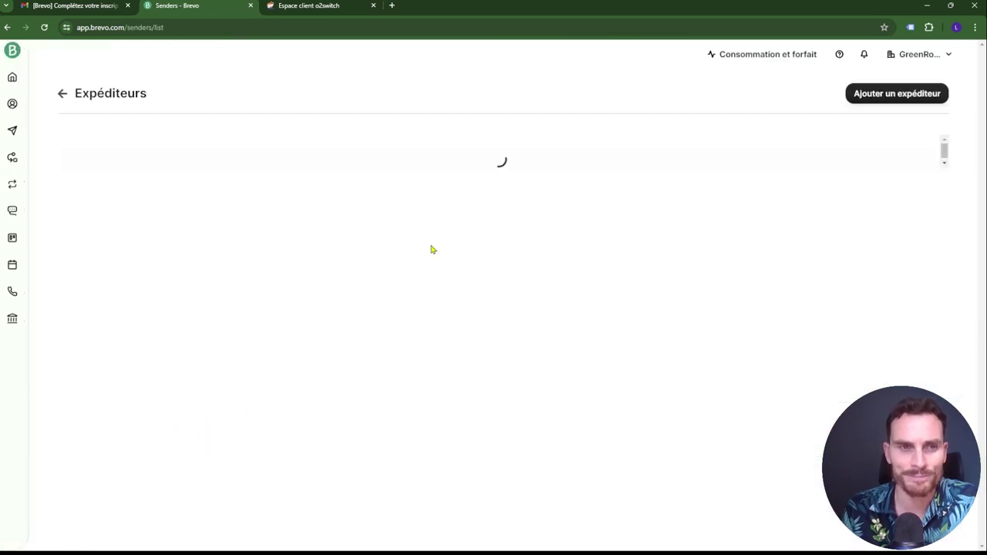
left_click(62, 93)
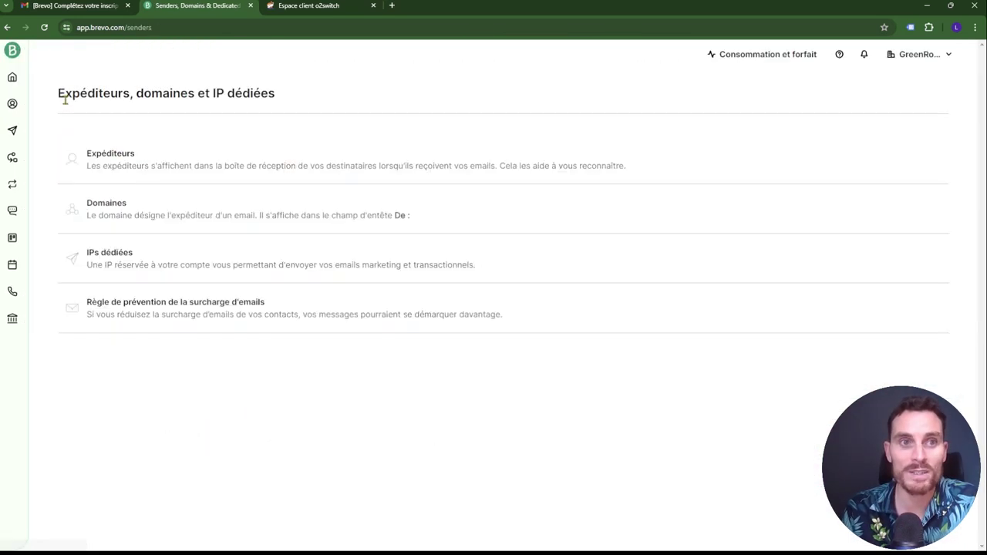
left_click(196, 218)
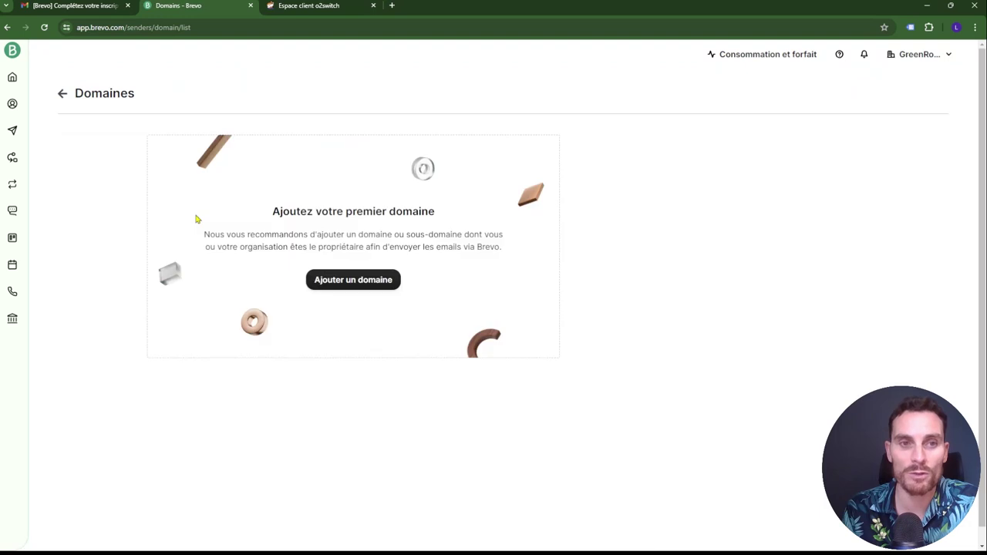
left_click(369, 284)
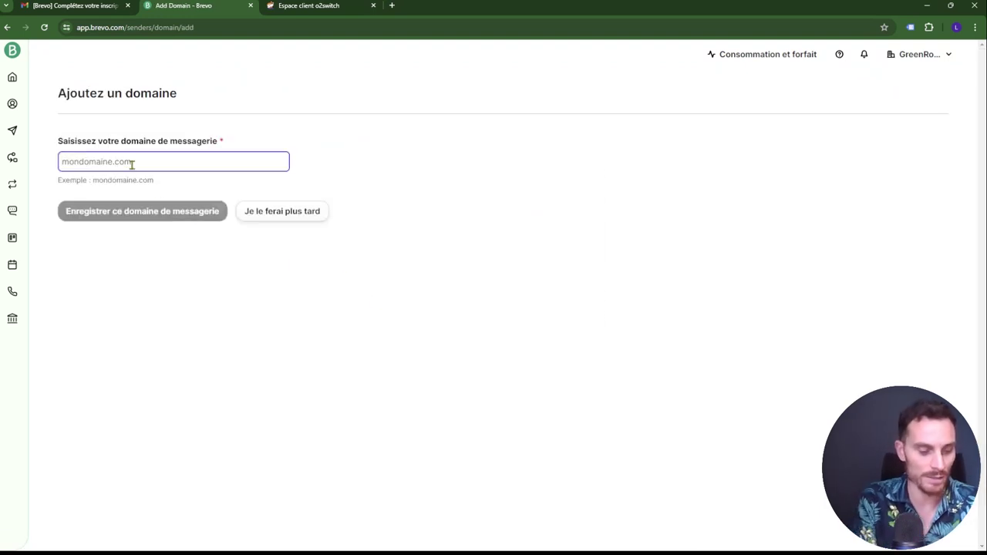
type("greenroofy.com")
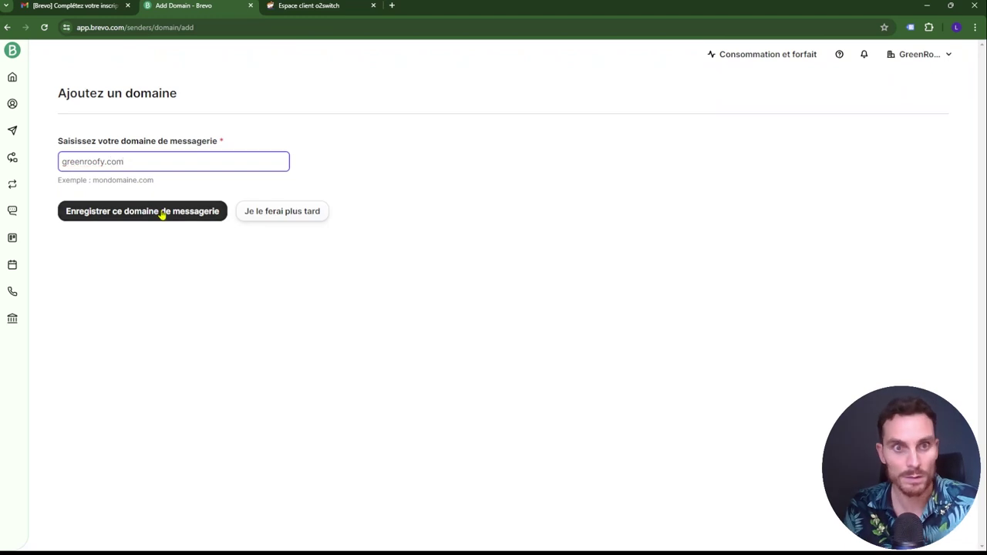
left_click(162, 215)
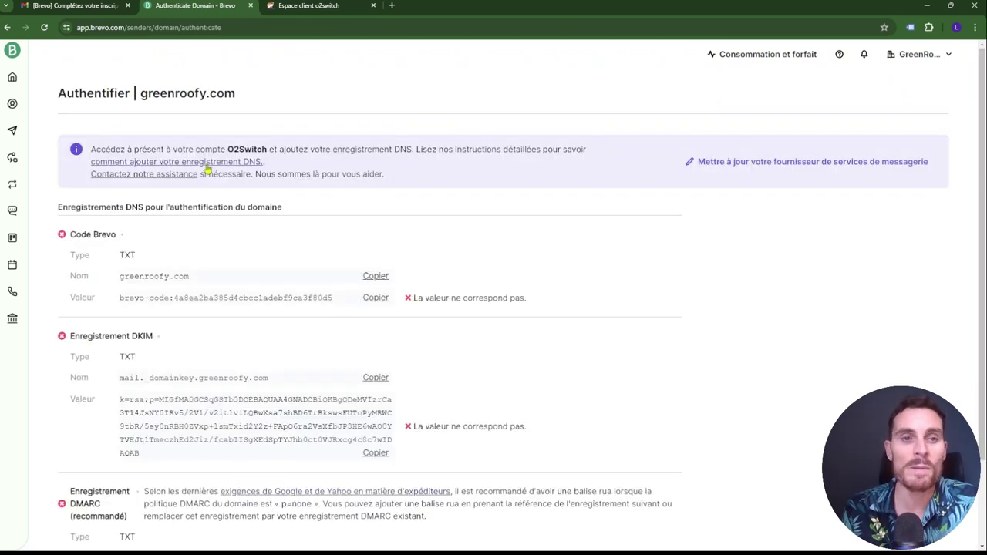
Note O2Switch as the DNS provider and copy the Brevo code TXT record value
left_click_drag(225, 151, 272, 152)
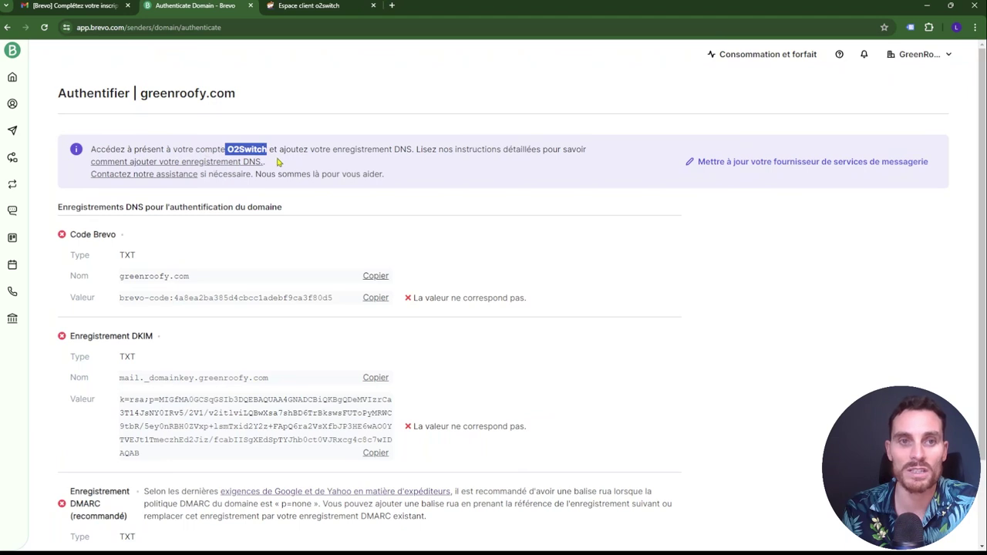
left_click_drag(456, 150, 515, 159)
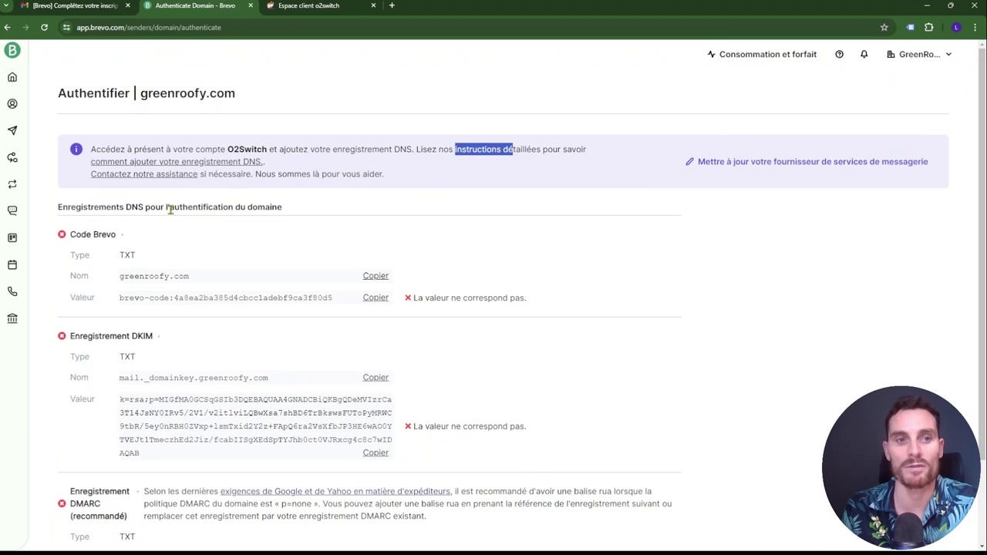
left_click(170, 209)
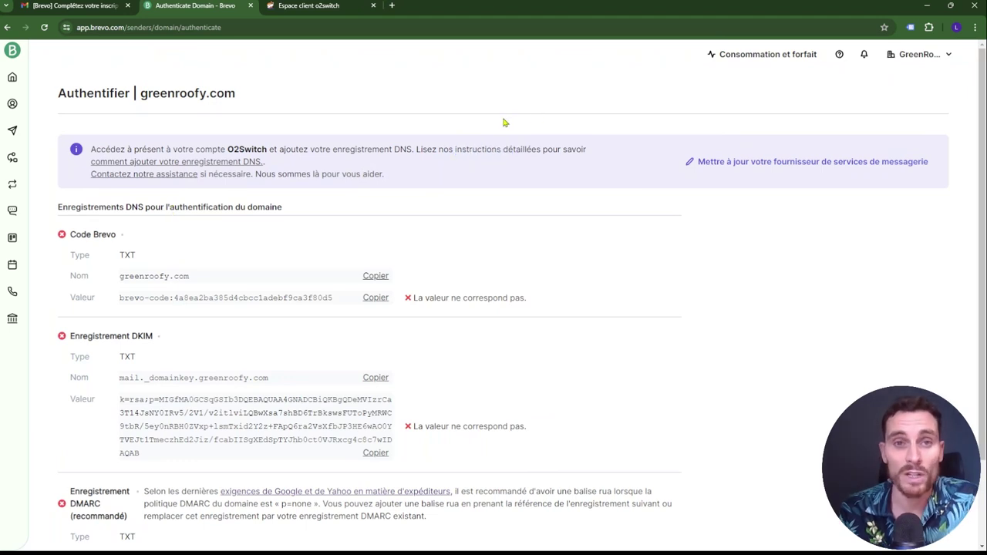
left_click(376, 302)
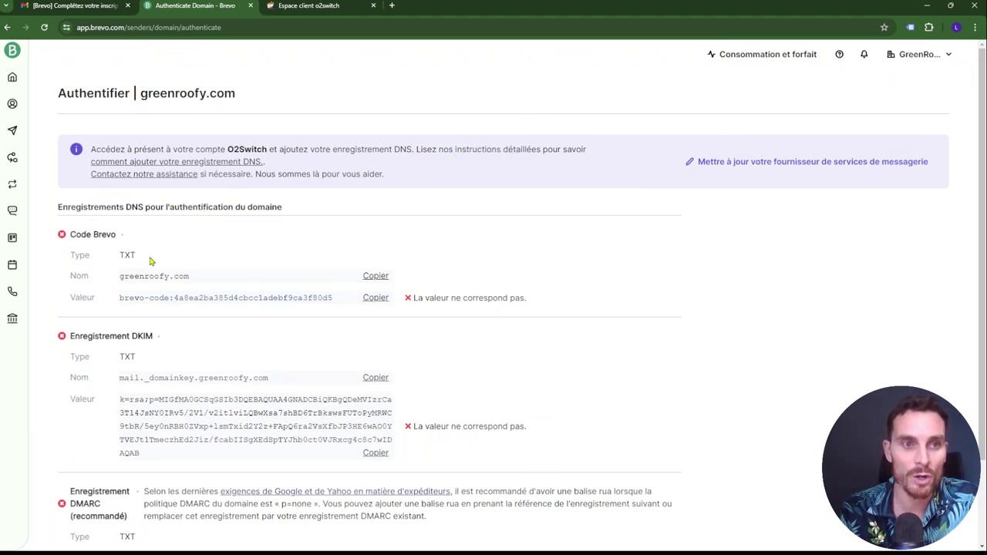
left_click(308, 6)
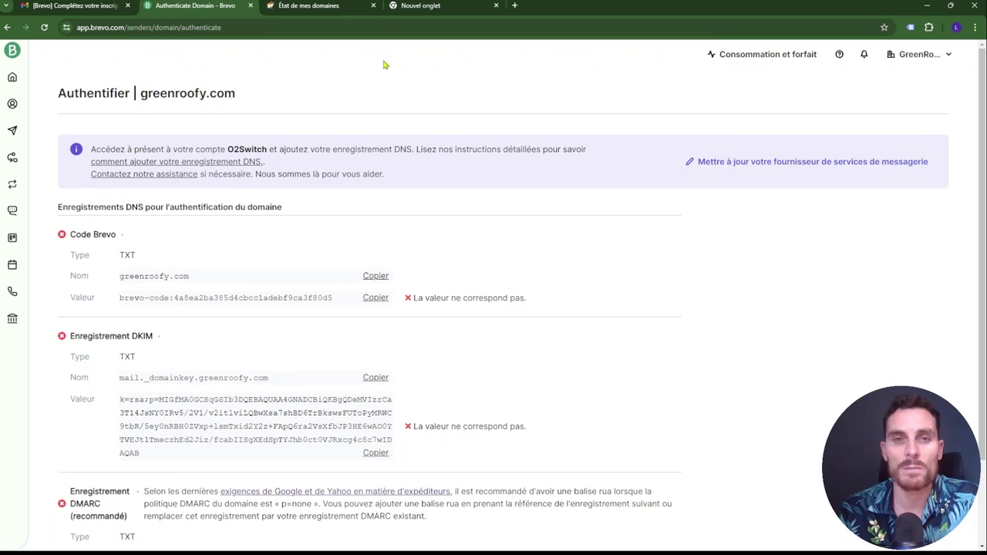
left_click(425, 5)
Go to the o2switch cPanel Zone Editor and manage the greenroofy.com DNS zone
left_click(23, 46)
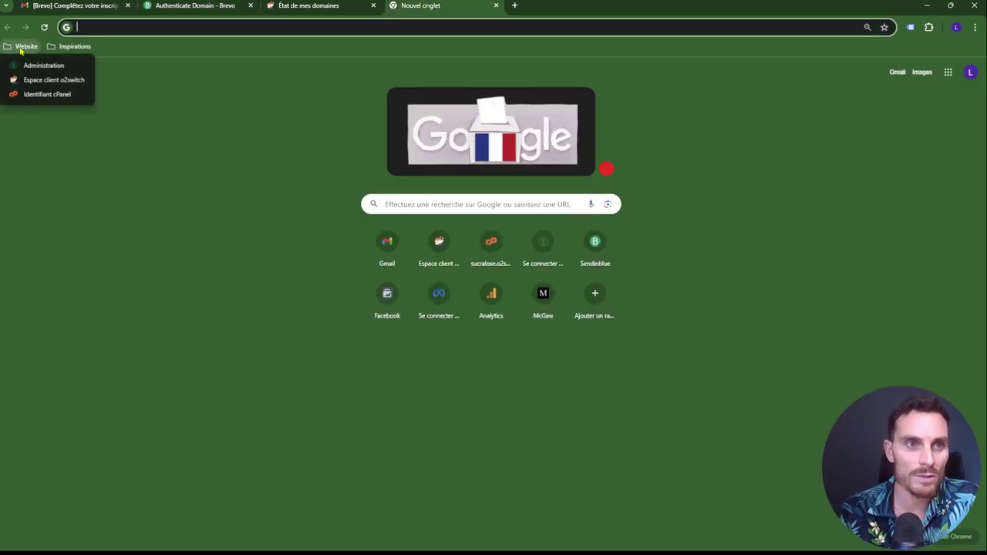
left_click(48, 93)
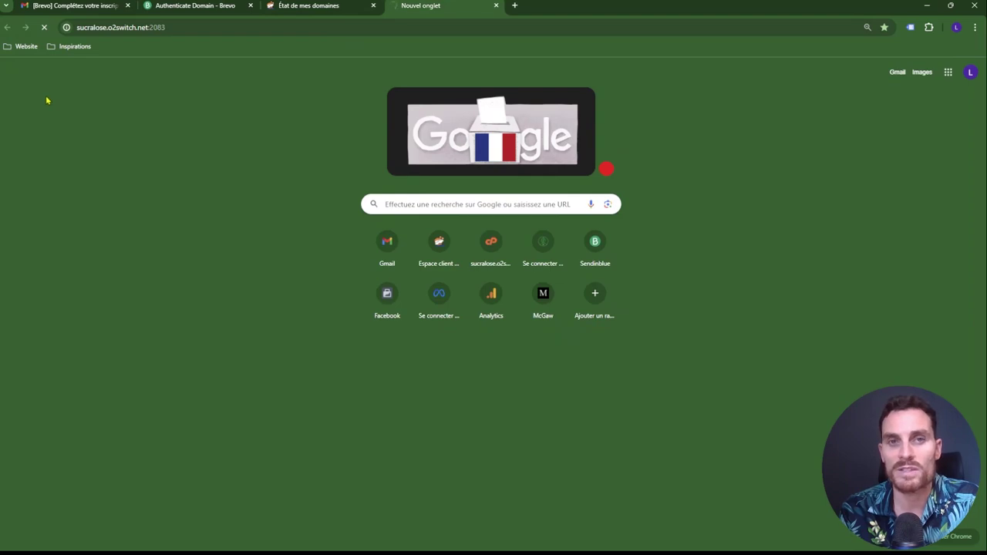
scroll(515, 244, "down", 5)
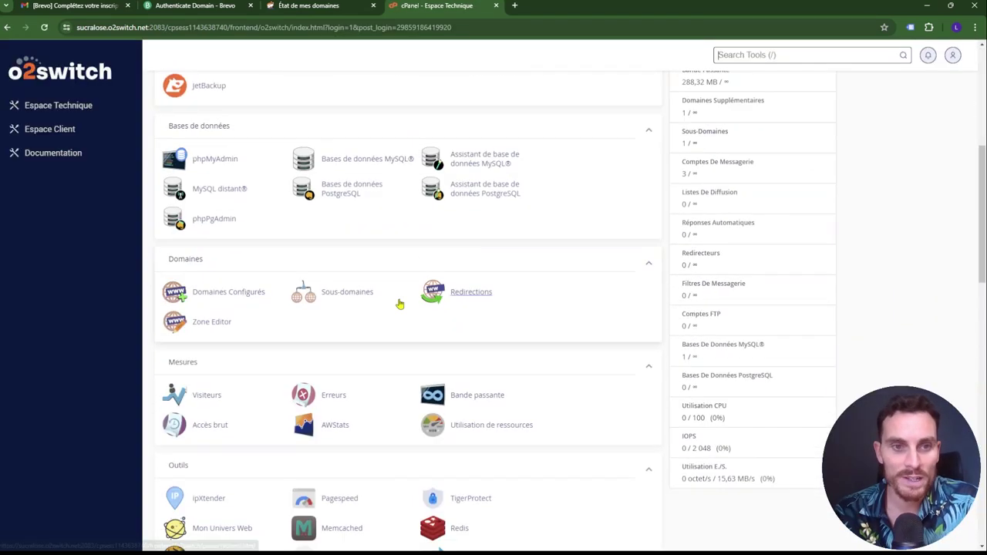
left_click(216, 324)
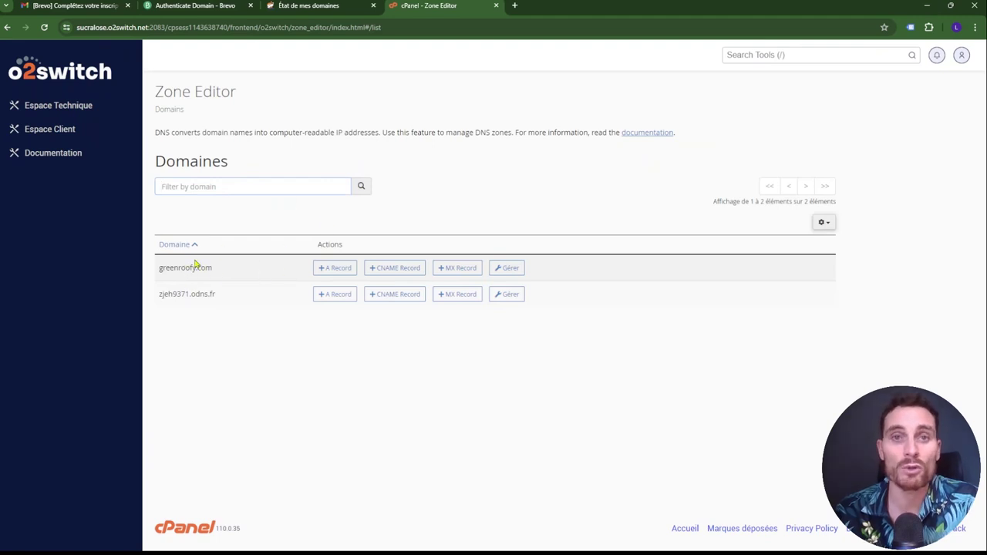
left_click(503, 269)
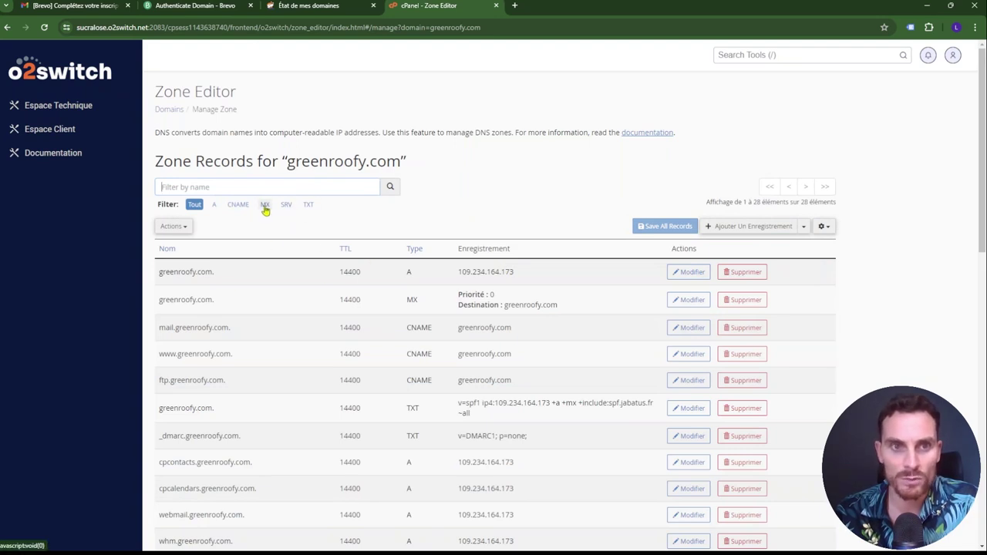
Save a TXT record named greenroofy.com containing the pasted Brevo verification code
left_click(308, 206)
scroll(308, 209, "down", 1)
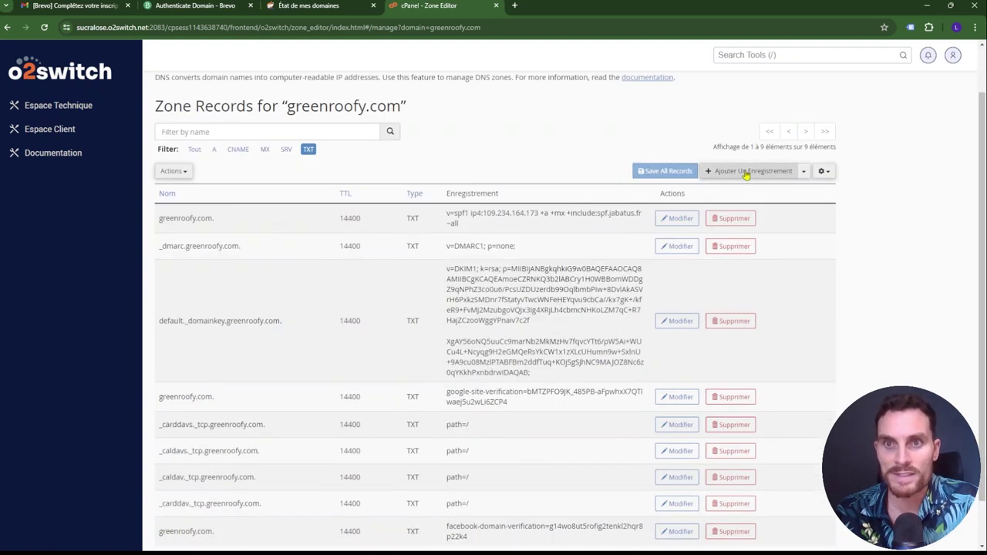
left_click(746, 176)
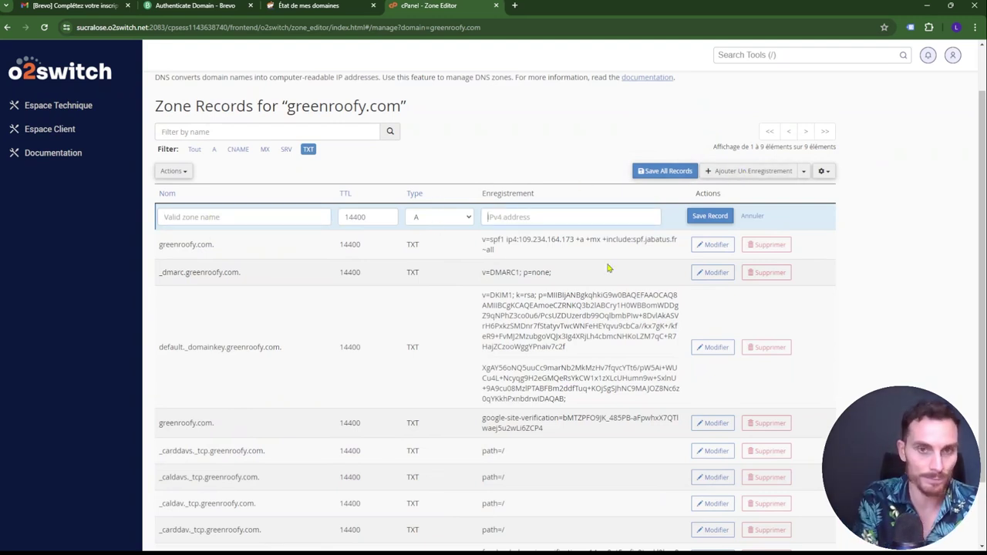
type("brevo-code:4a8ea2ba385d4cbcc1adebf9ca3f80d5")
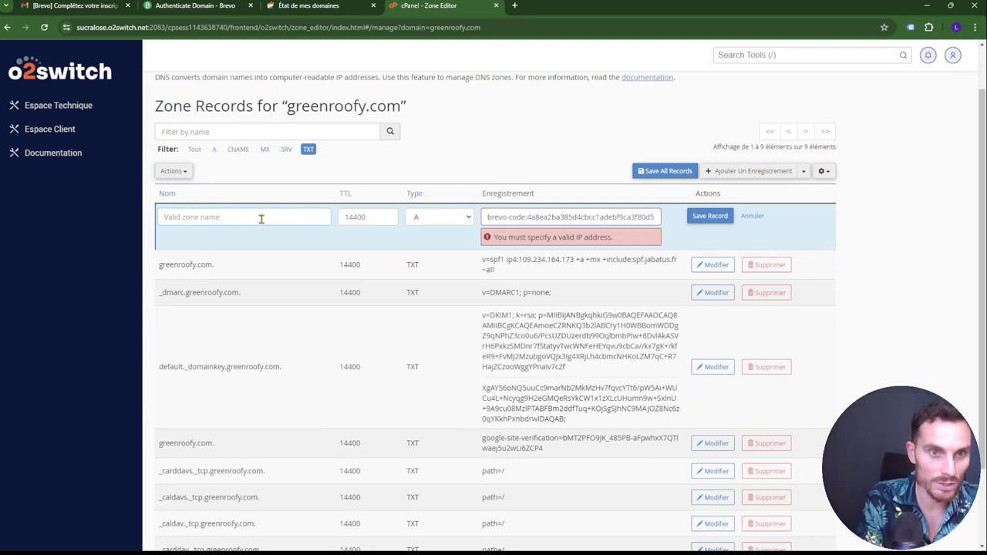
left_click(260, 219)
type("greenroofy.com")
left_click(709, 216)
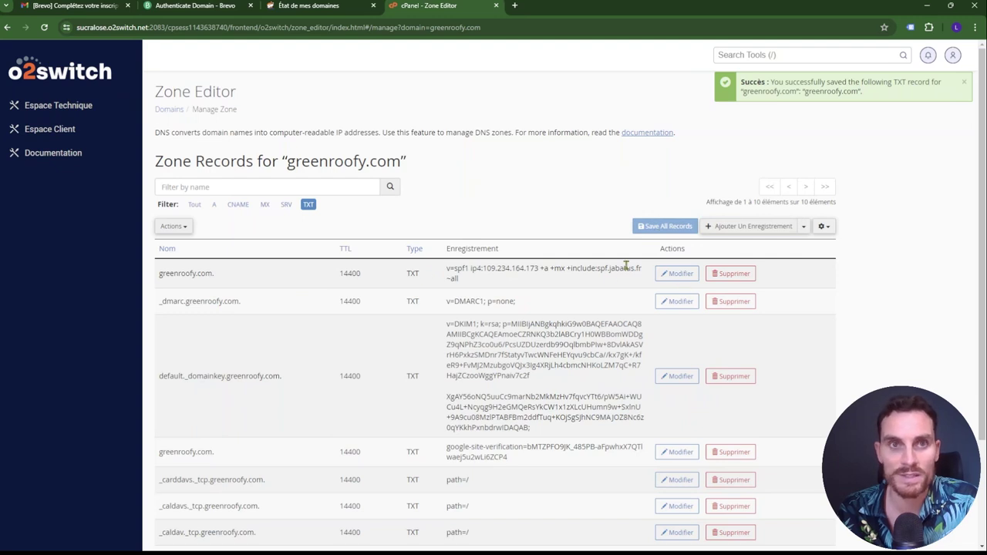
left_click(229, 4)
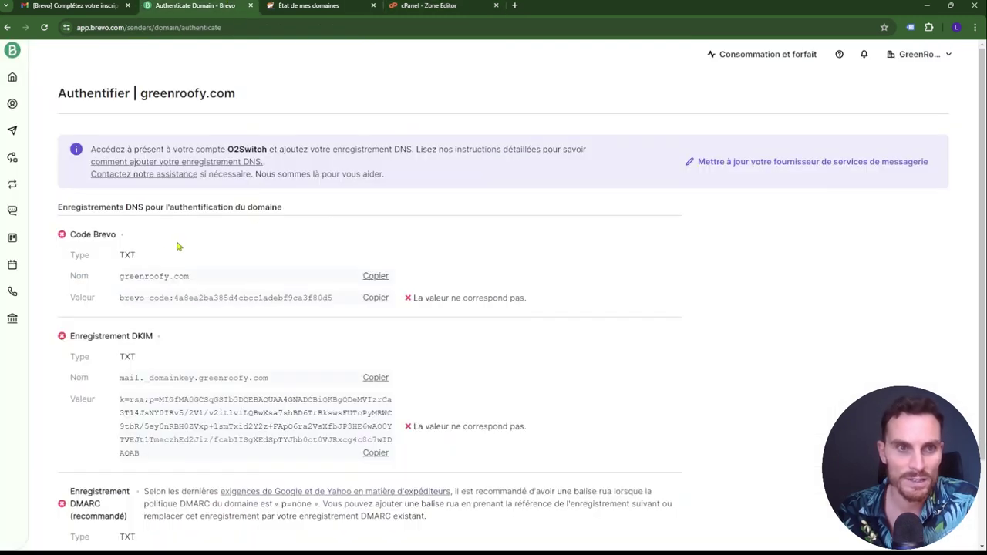
Copy the DKIM record value from Brevo's authentication page
scroll(165, 254, "down", 2)
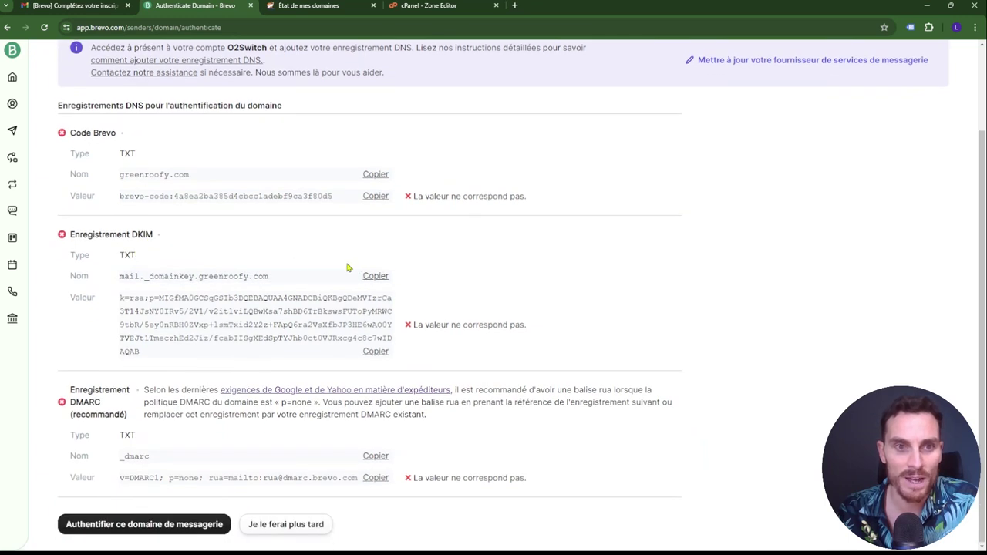
left_click(375, 351)
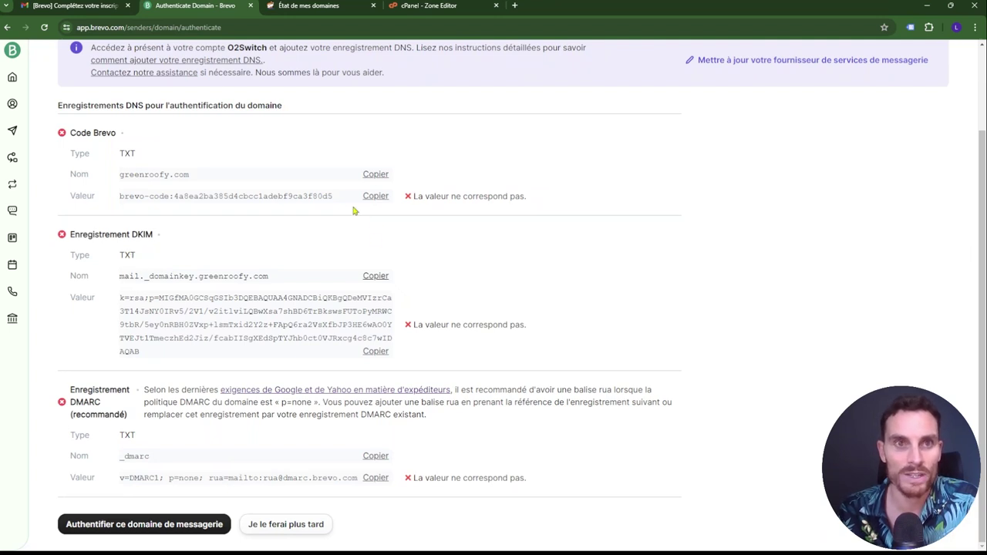
left_click(432, 6)
Start a new TXT record in cPanel with Brevo's DKIM key as its value
left_click(740, 228)
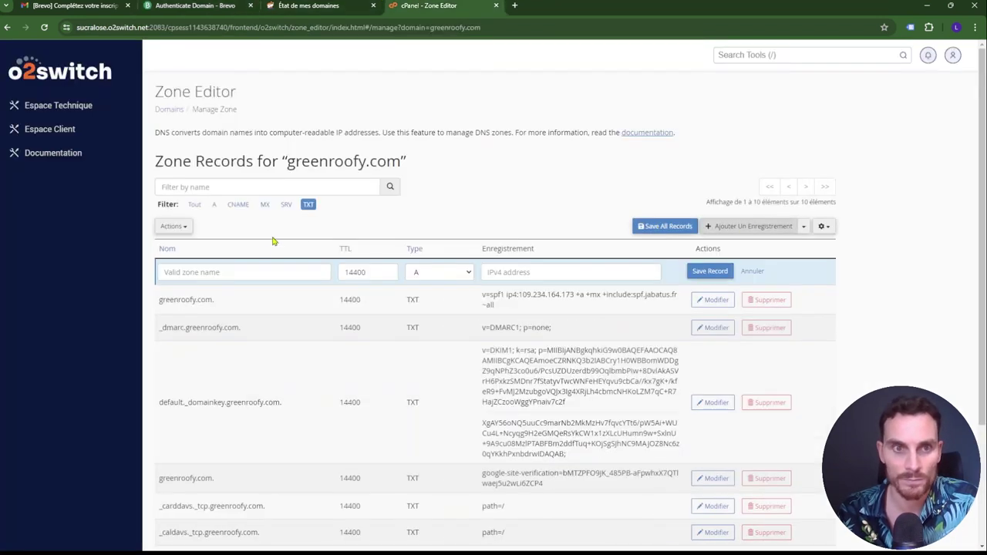
left_click(445, 277)
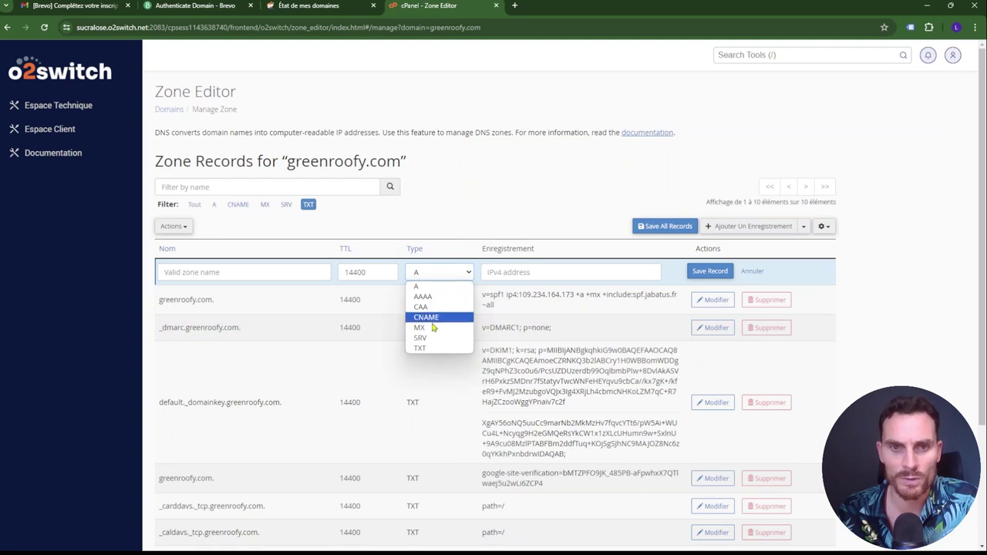
left_click(434, 349)
left_click(511, 282)
key("ctrl+v")
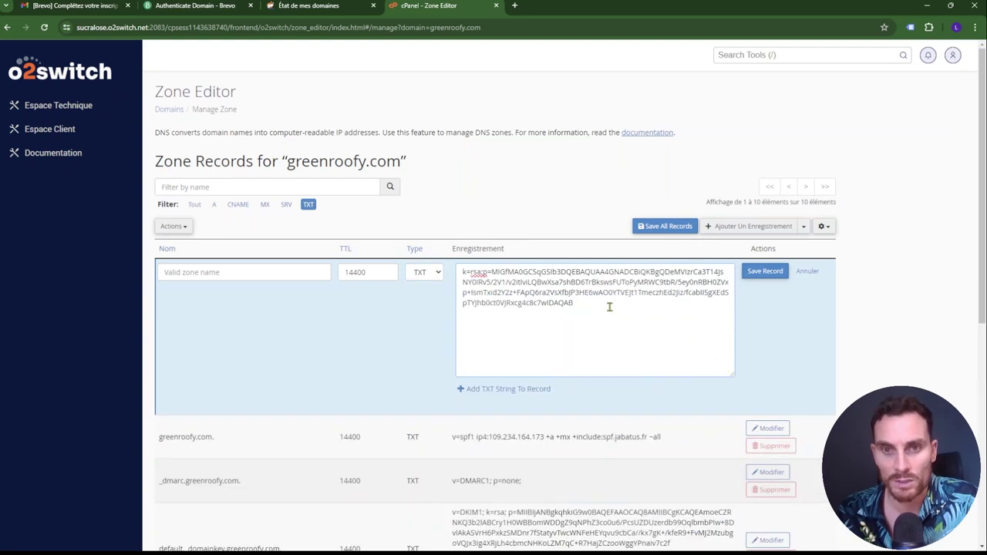
left_click_drag(571, 304, 484, 282)
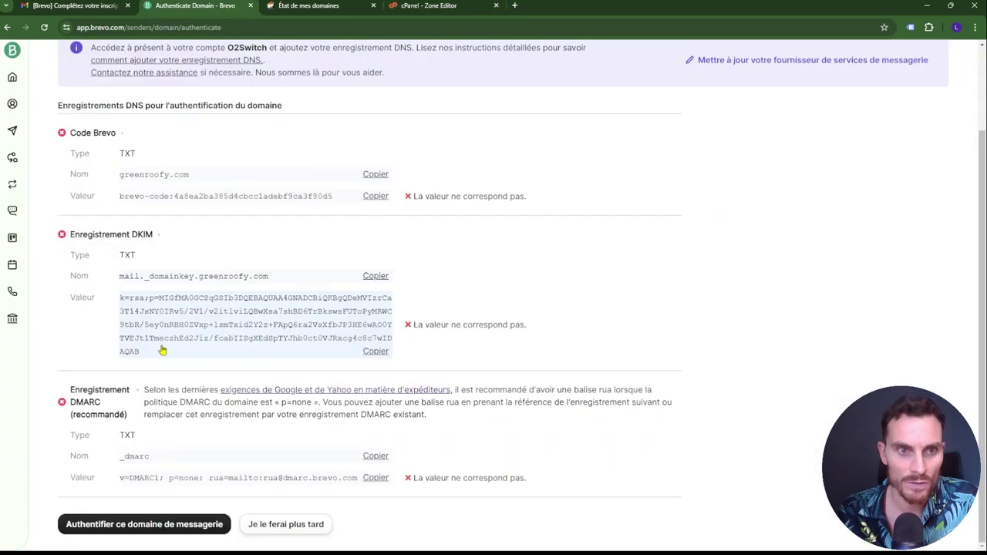
Name the DKIM record mail._domainkey.greenroofy.com and save it
left_click(376, 276)
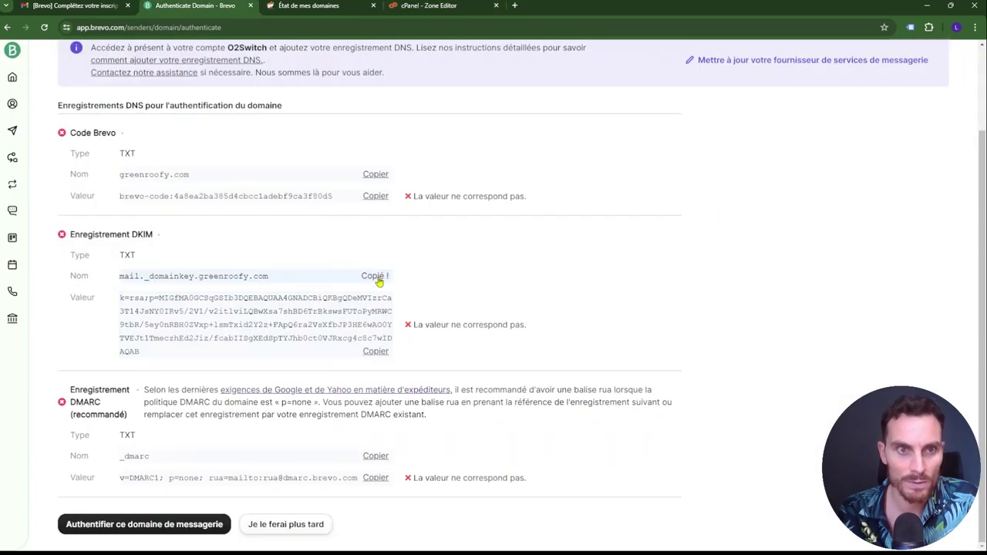
left_click(436, 5)
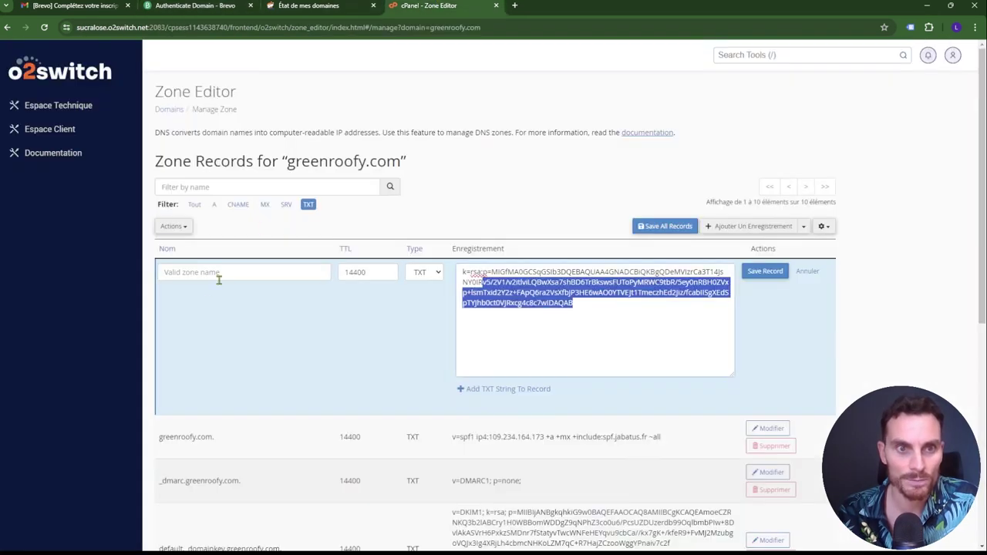
left_click(216, 273)
type("mail._domainkey.greenroofy.com")
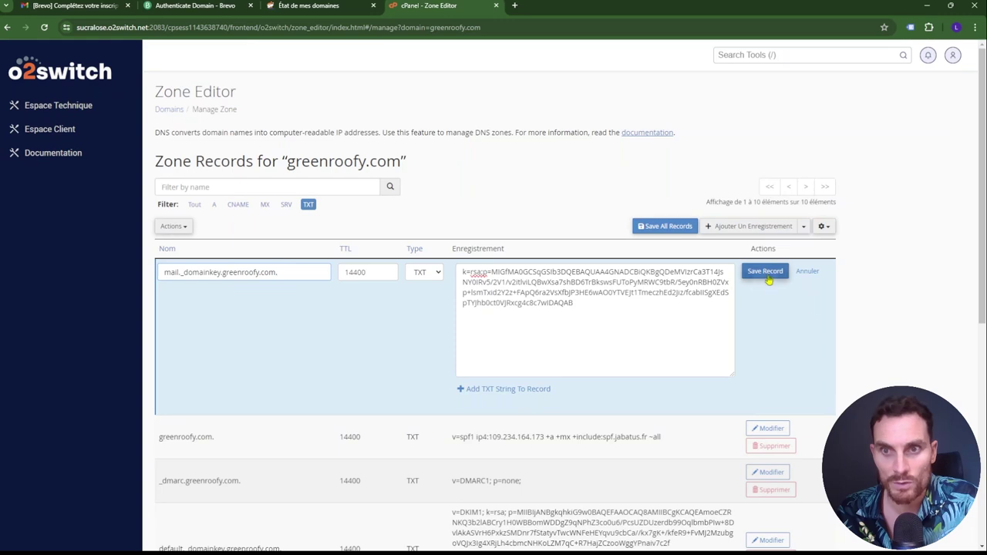
left_click(767, 273)
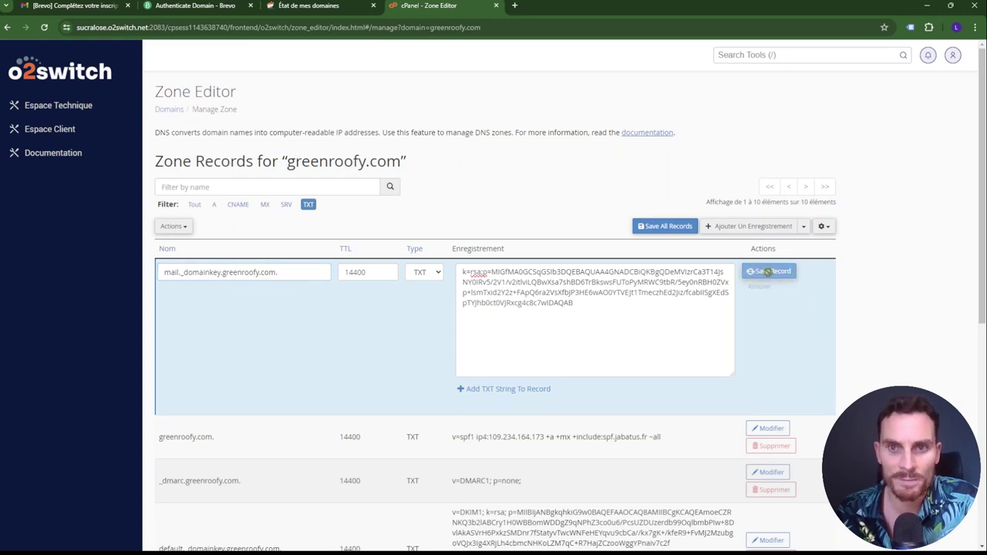
left_click(195, 5)
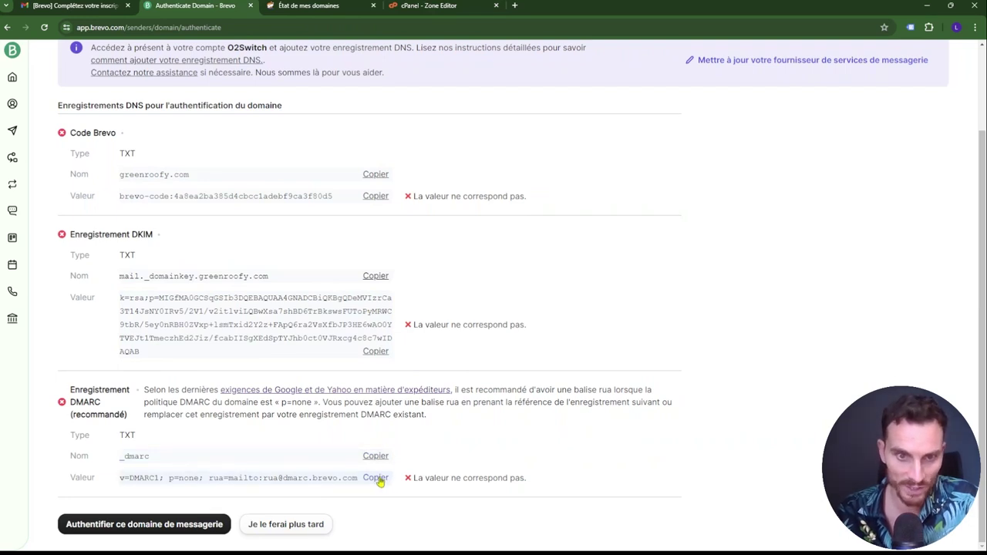
Copy Brevo's DMARC value and save it as a _dmarc TXT record in cPanel
left_click(377, 479)
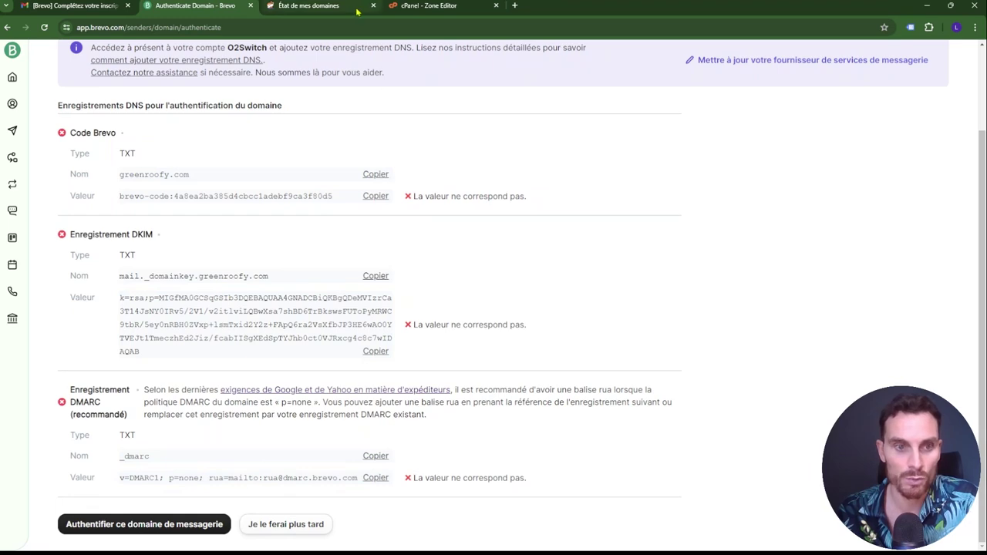
left_click(430, 6)
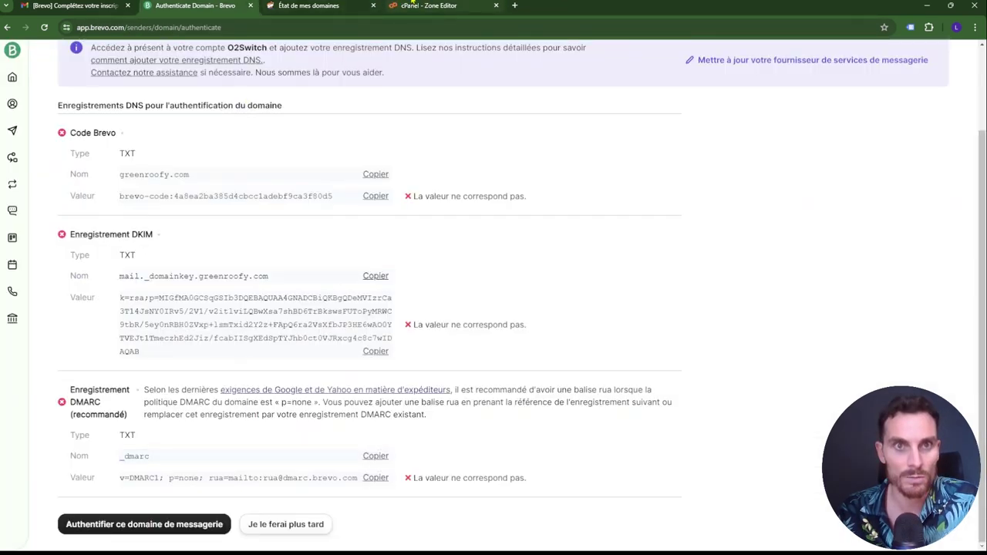
left_click(431, 6)
left_click(207, 272)
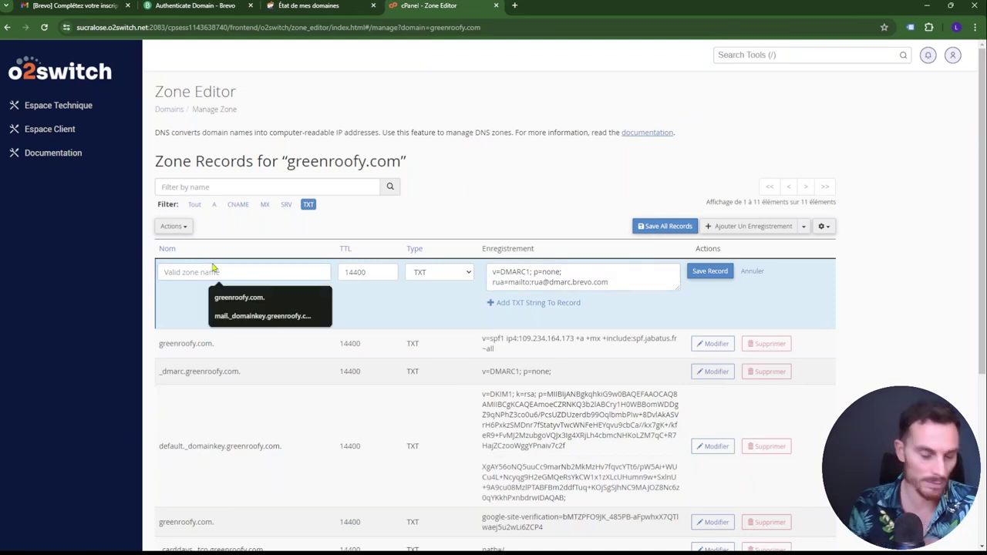
type("_dmarc")
scroll(280, 382, "down", 1)
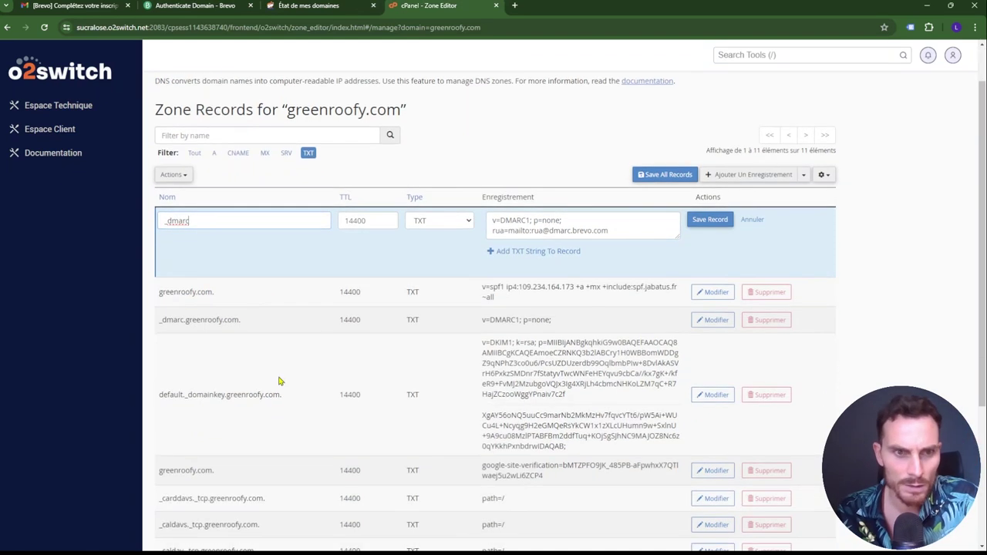
left_click(716, 220)
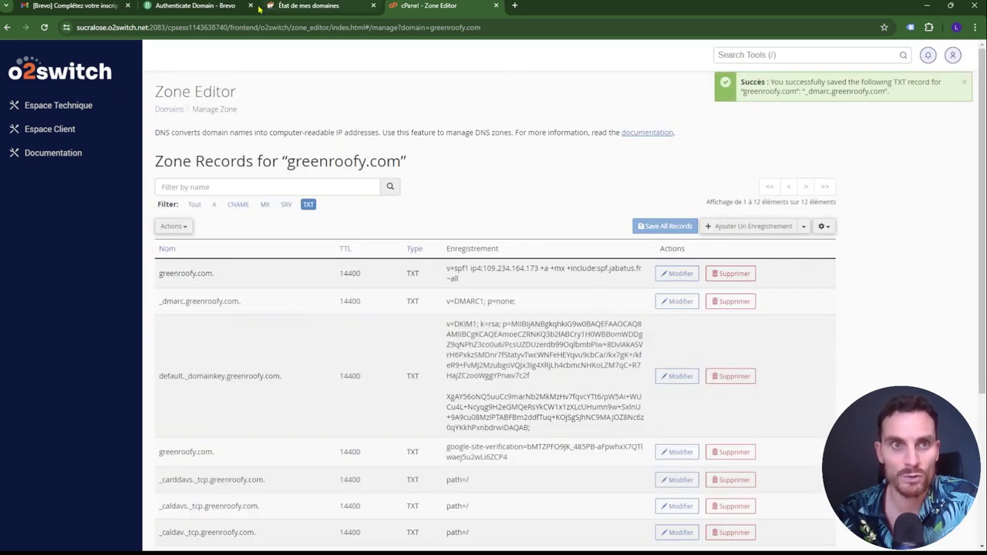
left_click(210, 3)
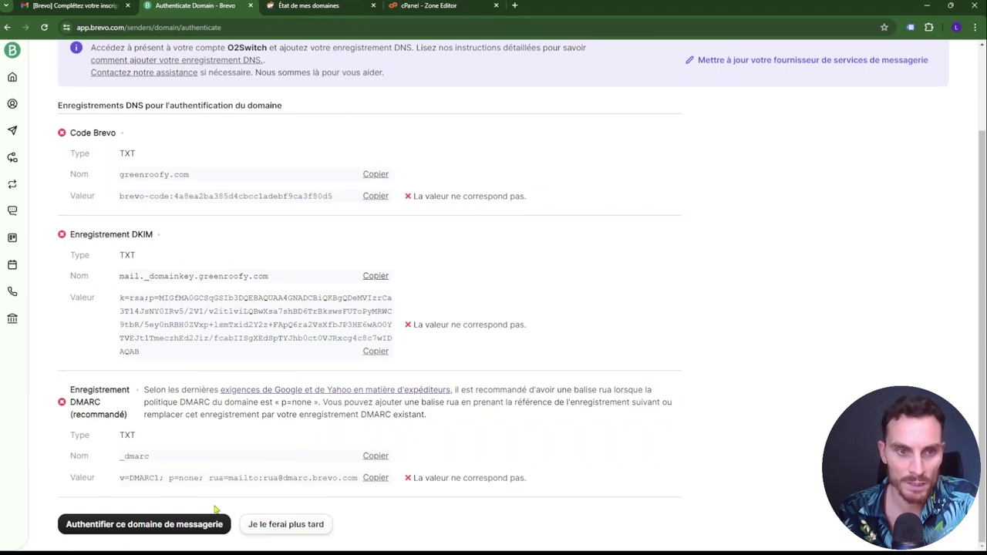
Submit greenroofy.com for authentication and check the senders list's multiple-DMARC warning
left_click(179, 529)
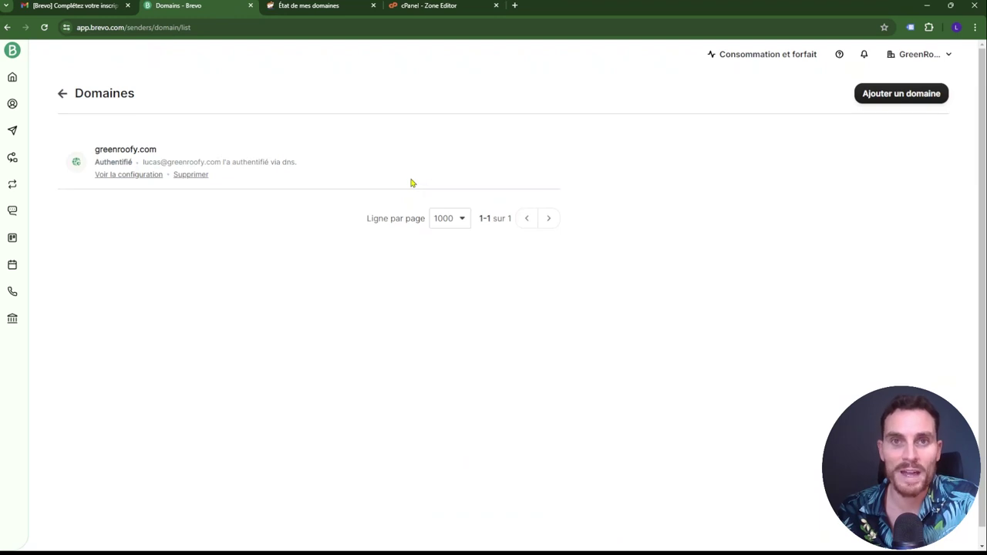
left_click(63, 94)
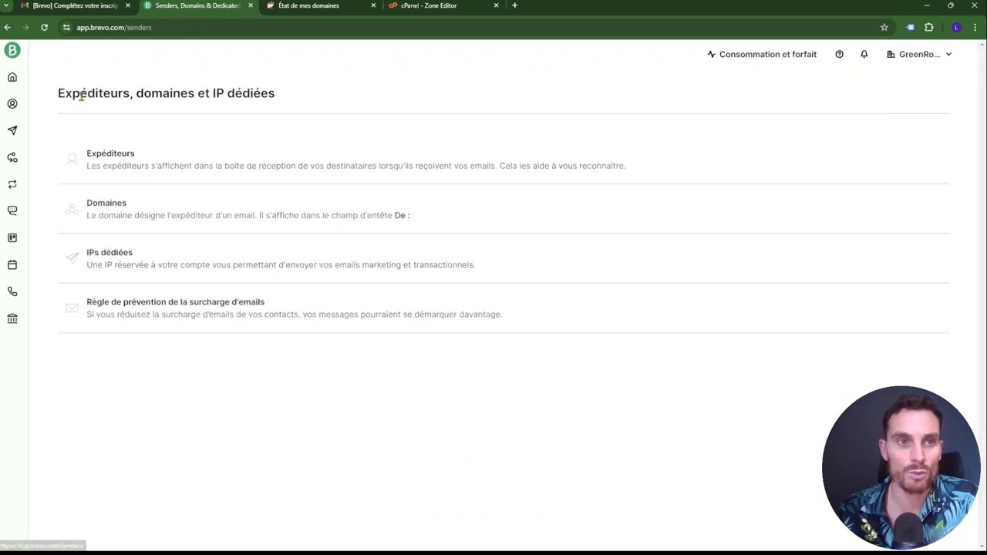
left_click(112, 156)
key("alt+Left")
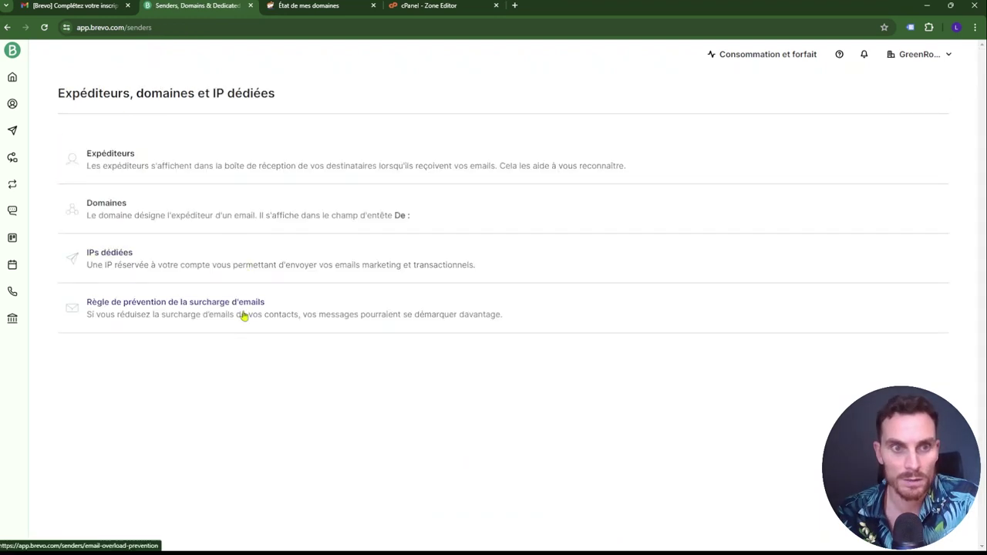
left_click(233, 170)
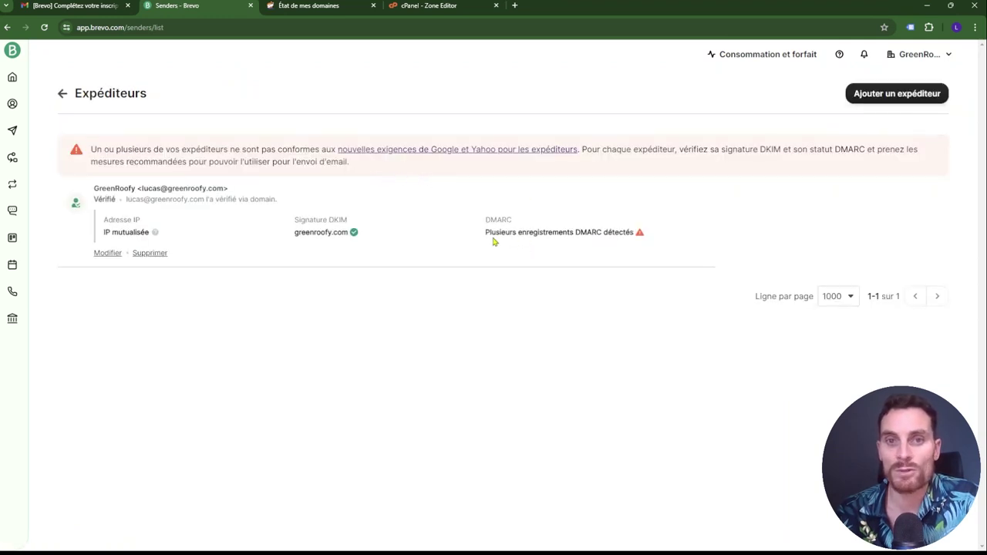
left_click(432, 6)
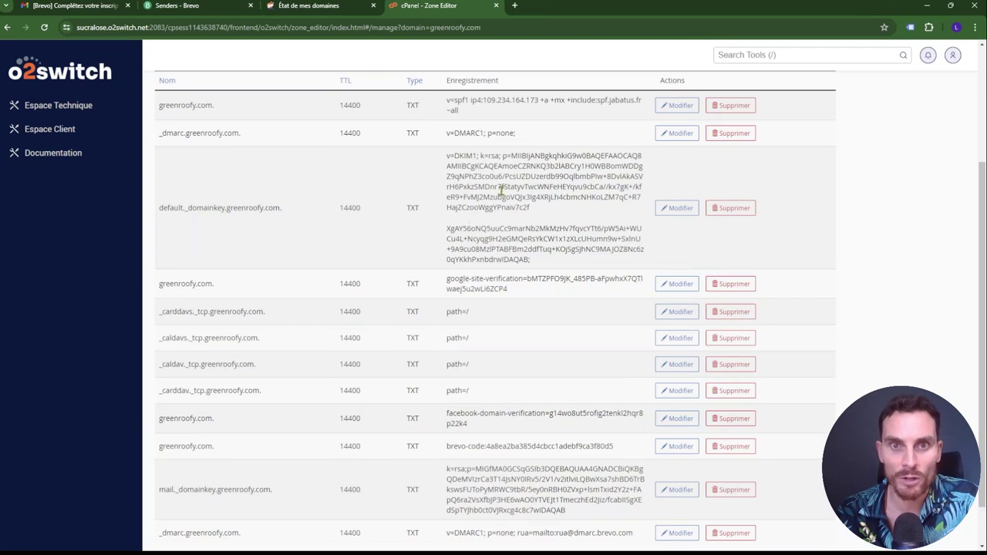
Compare the two _dmarc TXT records and delete the older 'v=DMARC1; p=none;' one
left_click_drag(161, 133, 523, 141)
scroll(523, 185, "down", 2)
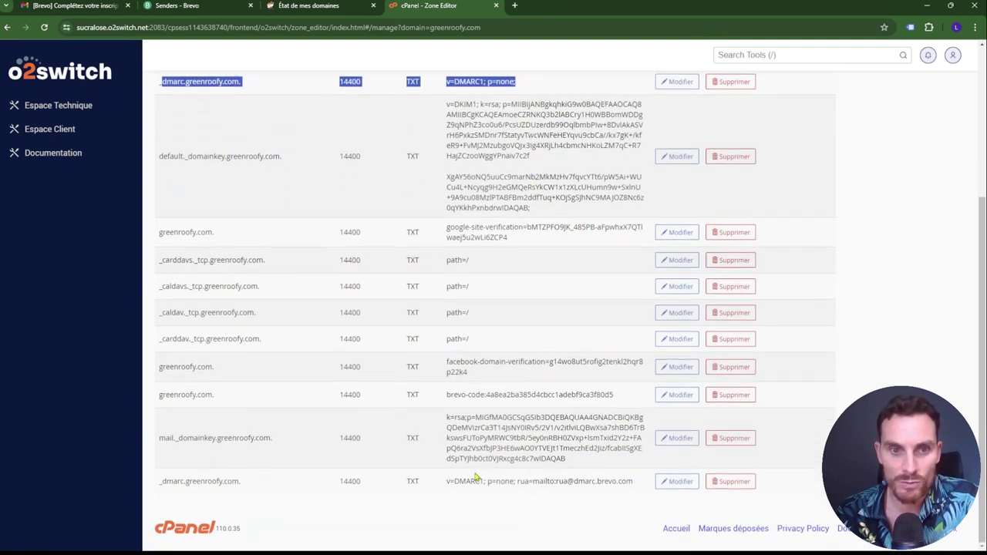
left_click_drag(460, 481, 604, 480)
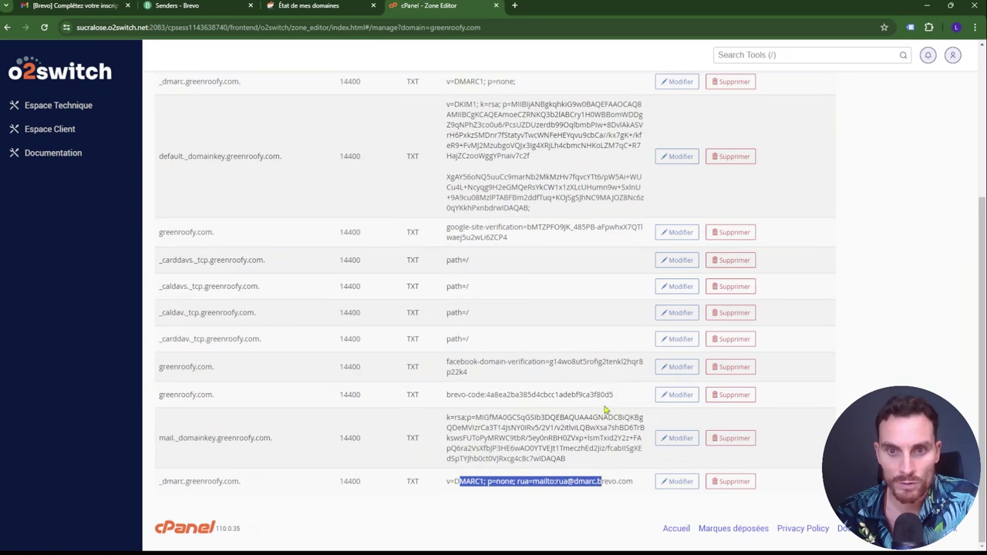
scroll(603, 327, "up", 2)
left_click(733, 236)
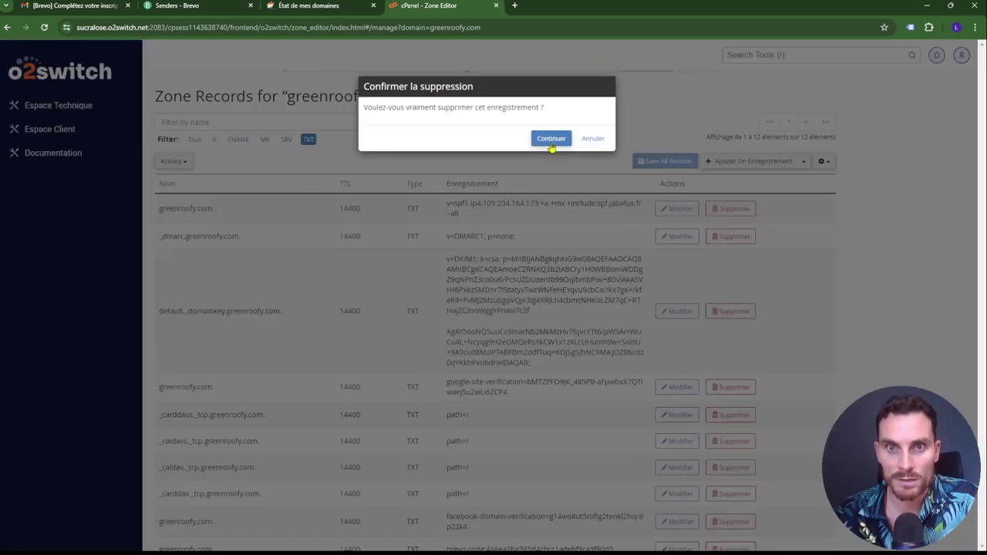
left_click(549, 140)
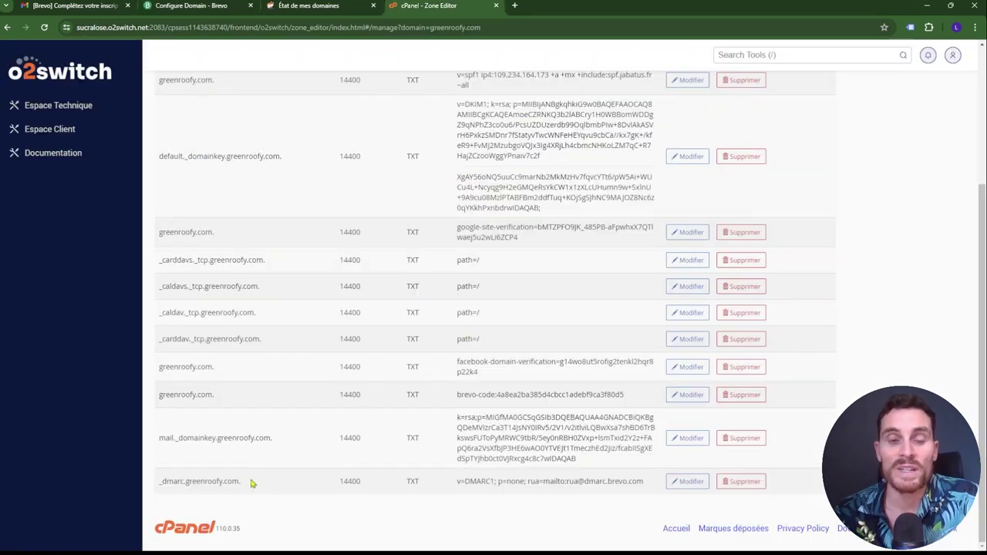
left_click(192, 5)
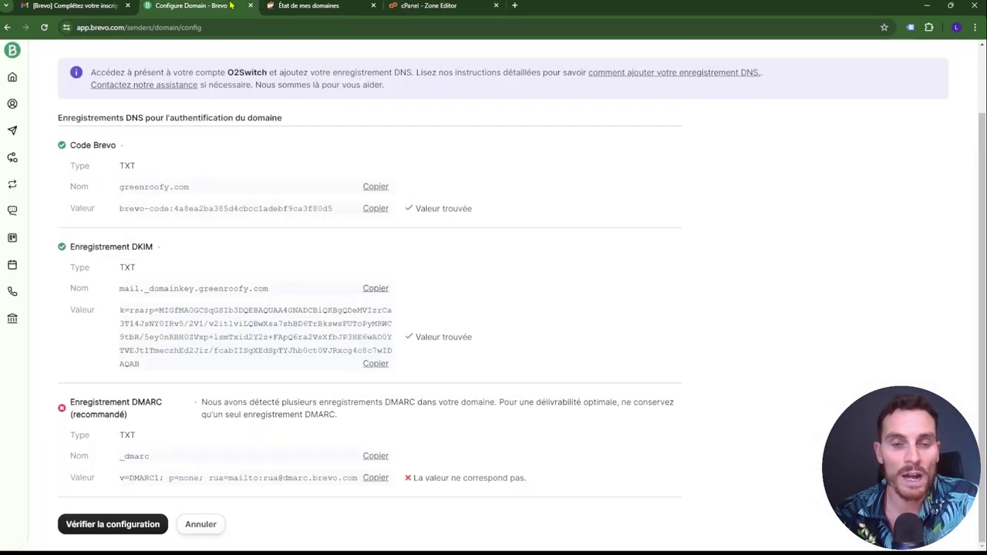
Re-verify greenroofy.com until Brevo code, DKIM and DMARC show Valeur trouvée, then view Contacts
left_click_drag(224, 401, 620, 405)
left_click(134, 529)
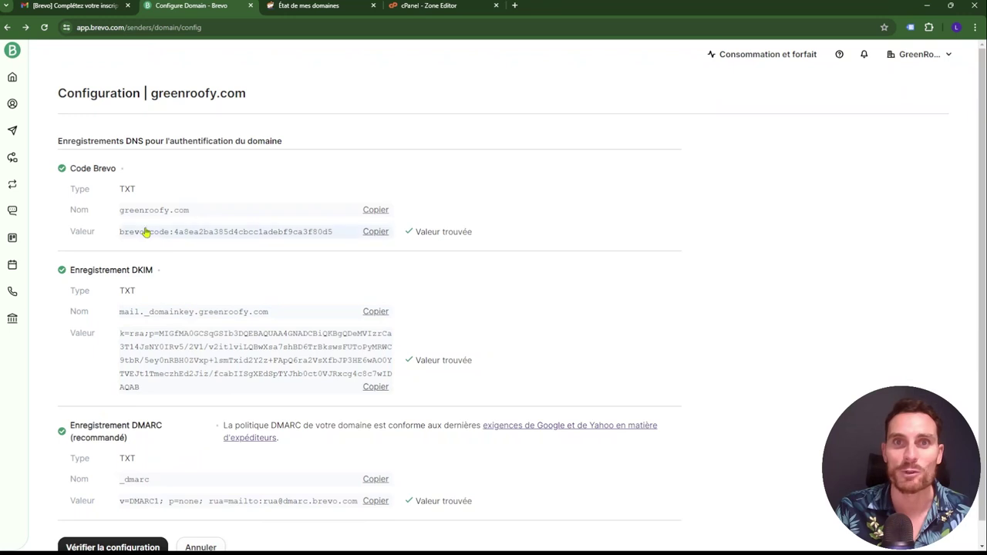
left_click(16, 106)
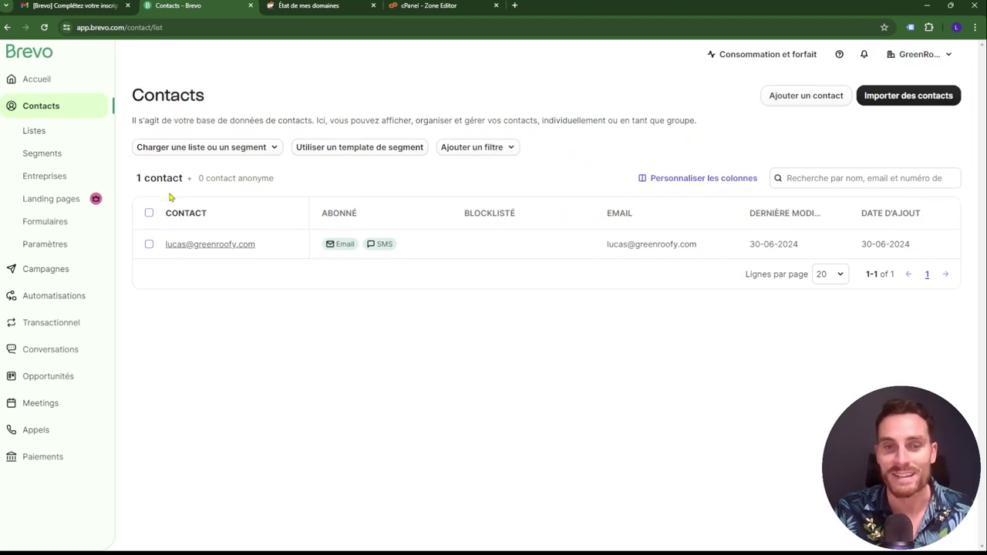
Add a new Texte contact attribute named POSTE_DE_TRAVAIL
left_click(705, 179)
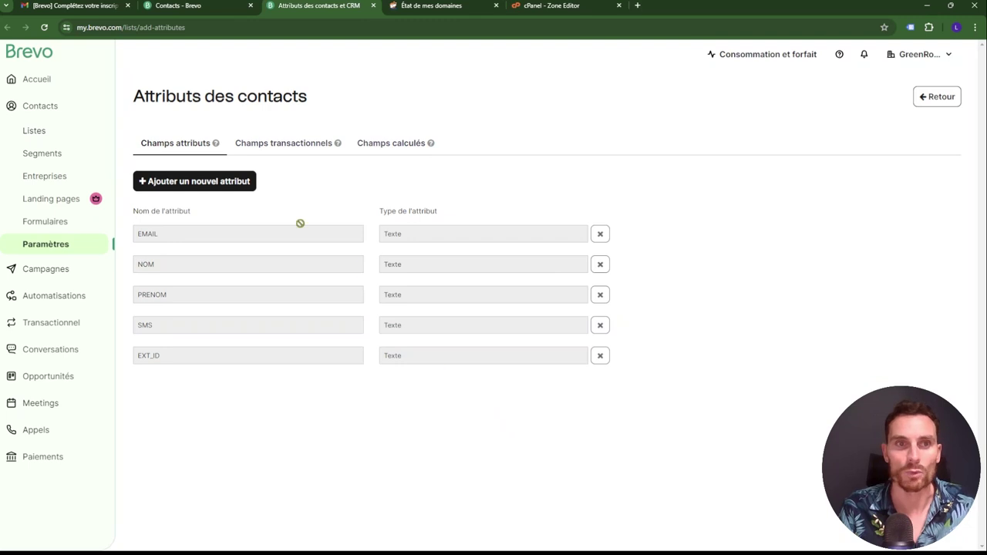
left_click(236, 183)
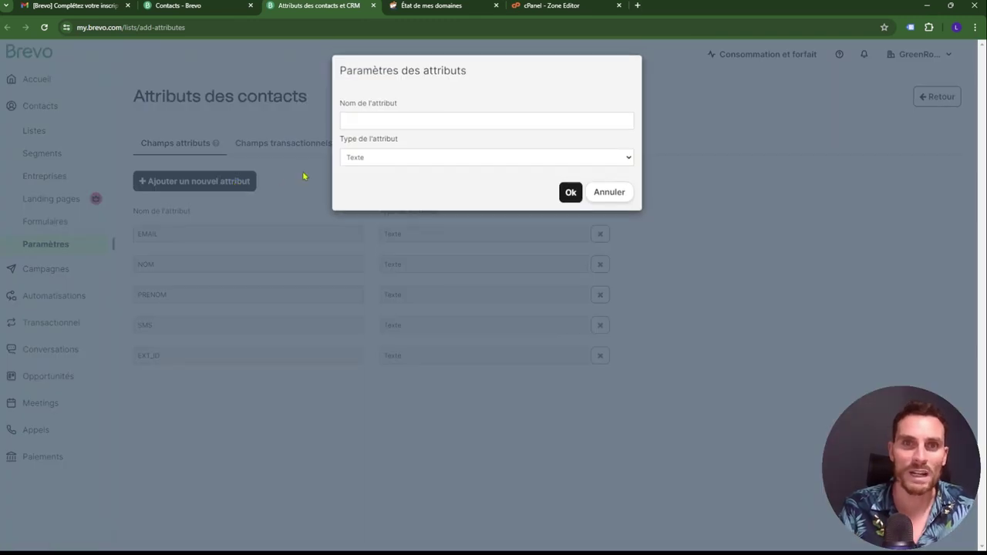
left_click(366, 123)
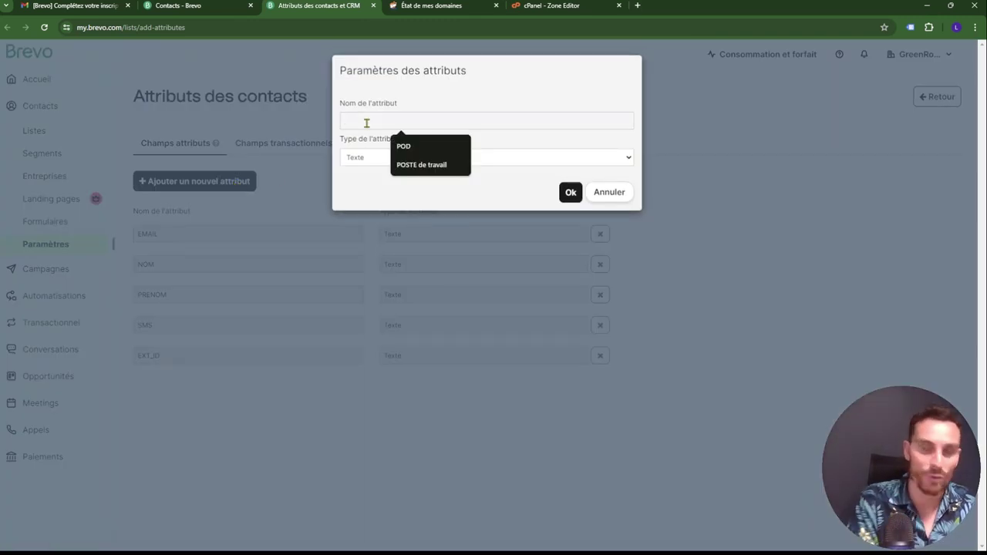
type("POSTE_DE_TRAVAIL")
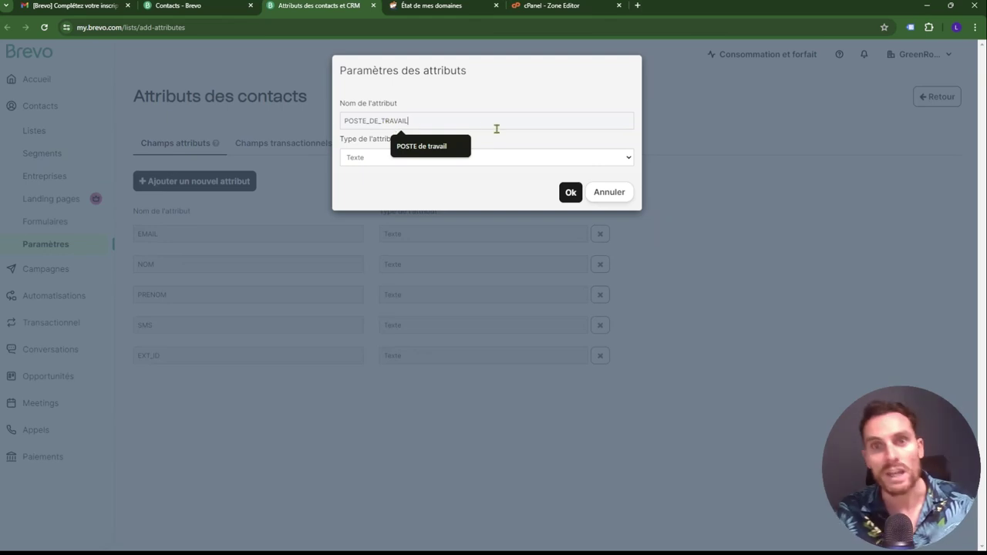
left_click(569, 194)
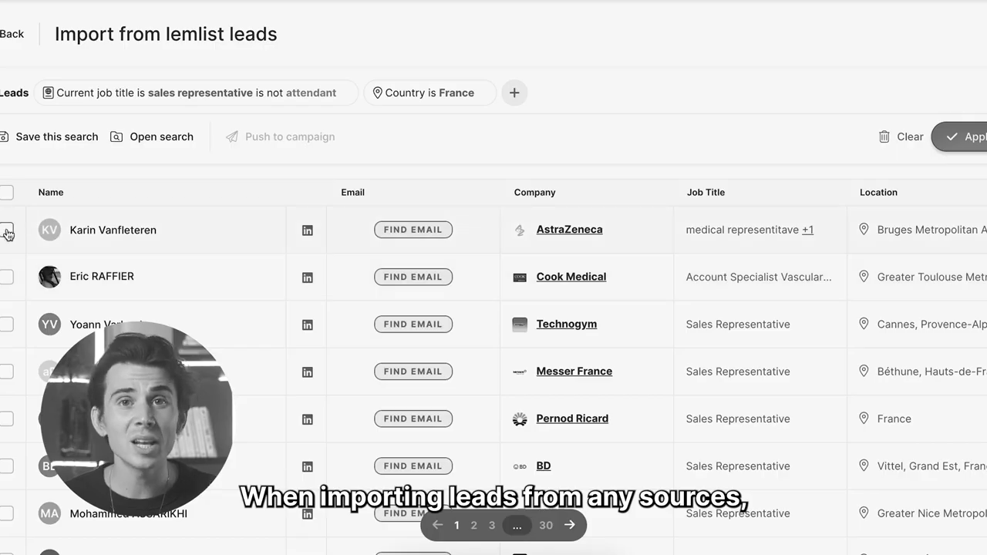
Go through the sidebar to the Automatisations start page
left_click(6, 229)
left_click(7, 277)
left_click(6, 324)
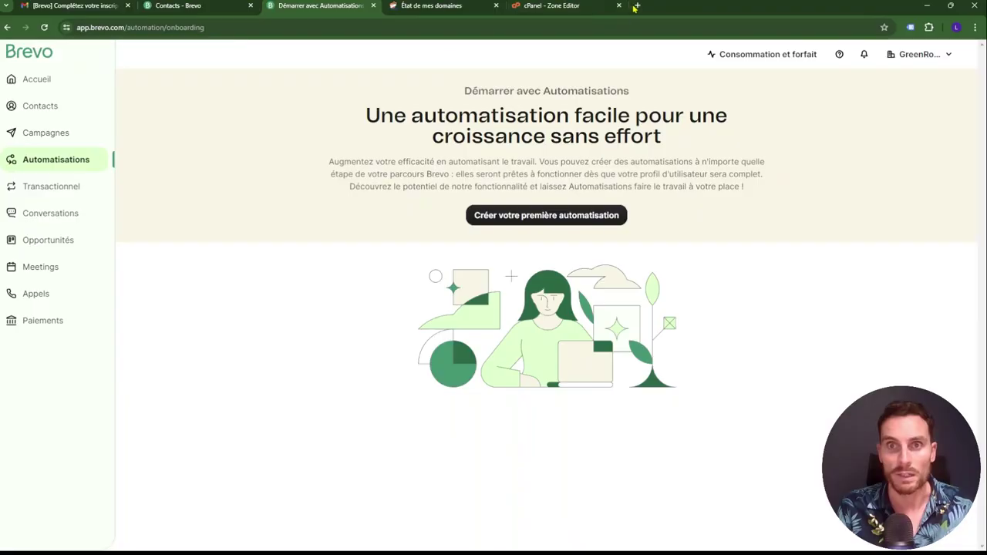
Open La Growth Machine's homepage from Google in a new tab, then maximize the Enileads window
left_click(637, 6)
type("lz")
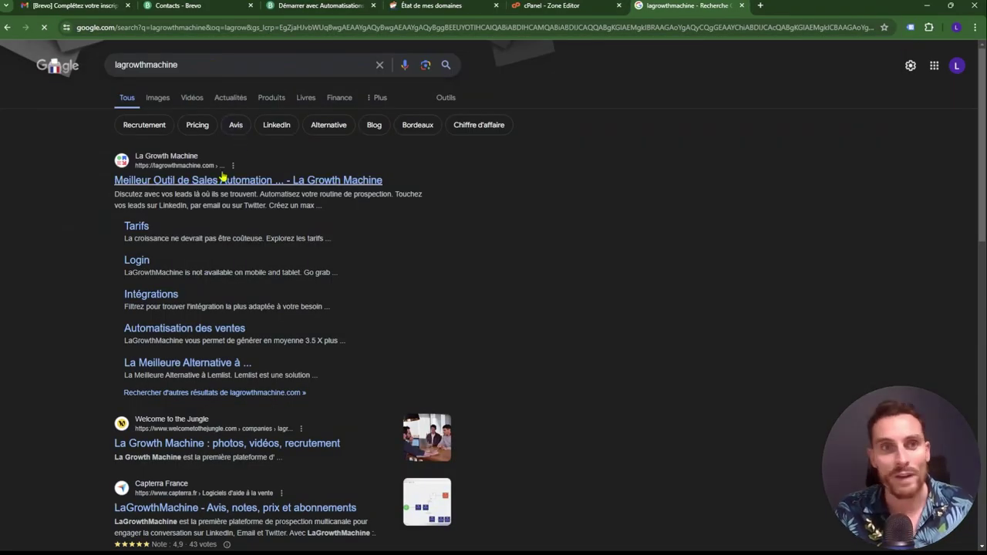
left_click(341, 189)
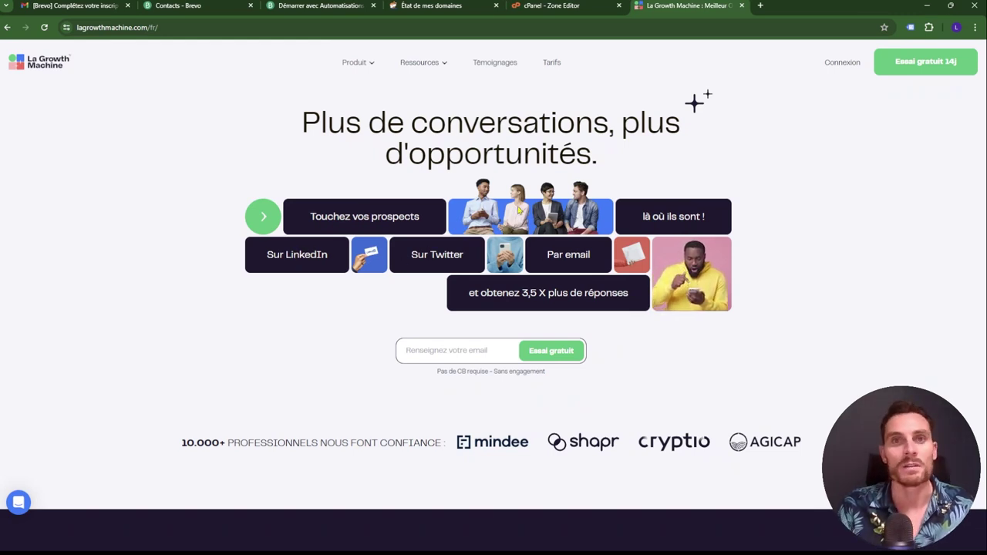
left_click_drag(669, 542, 589, 29)
left_click(937, 29)
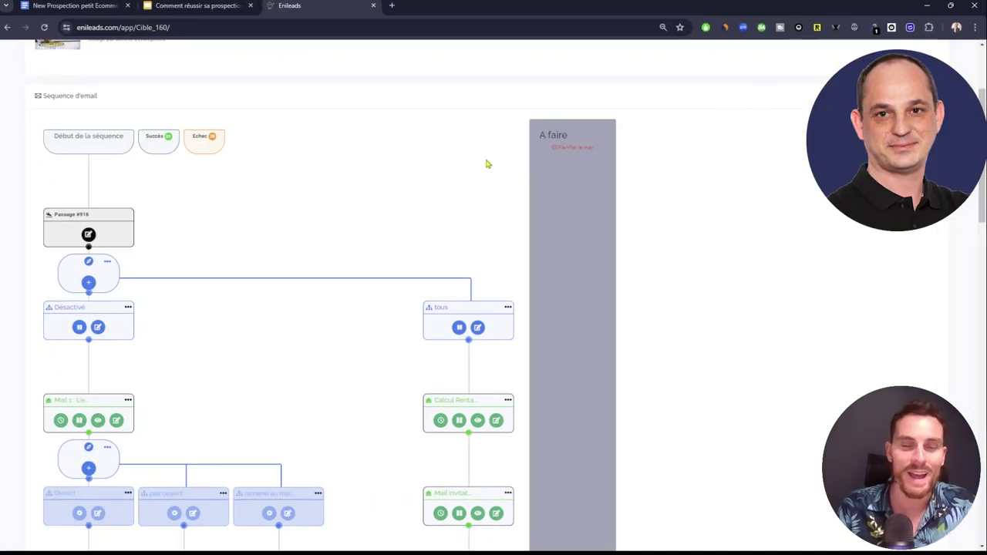
scroll(390, 171, "up", 2)
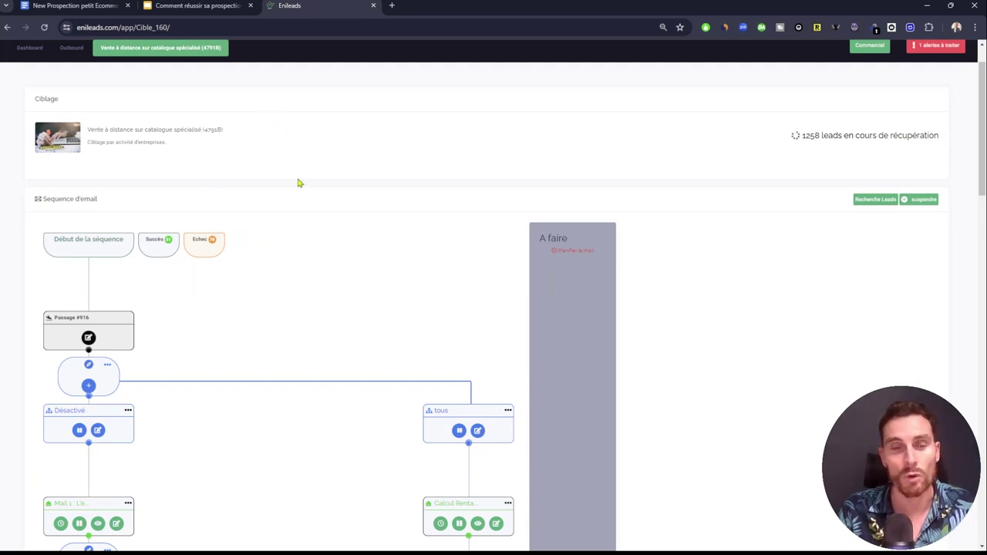
scroll(283, 179, "down", 1)
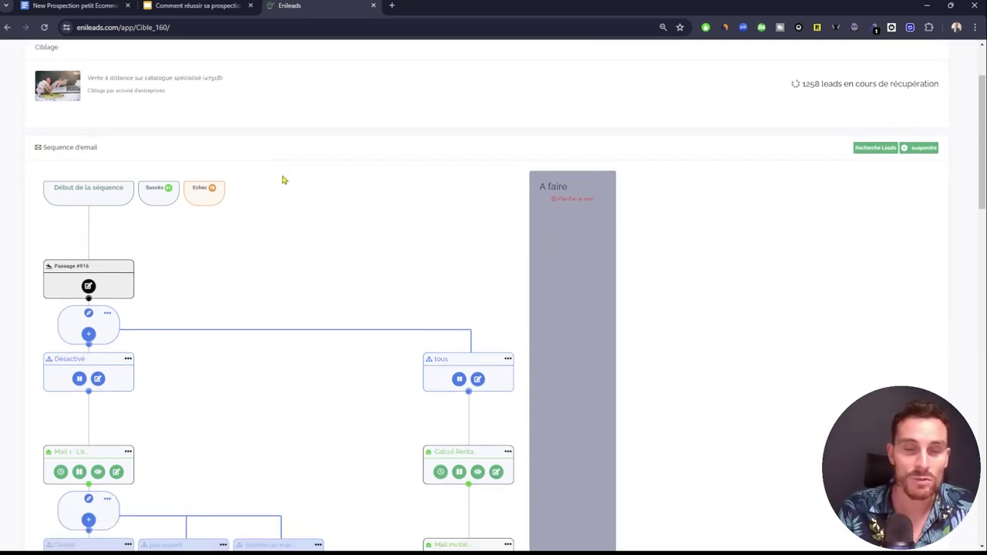
scroll(282, 185, "down", 1)
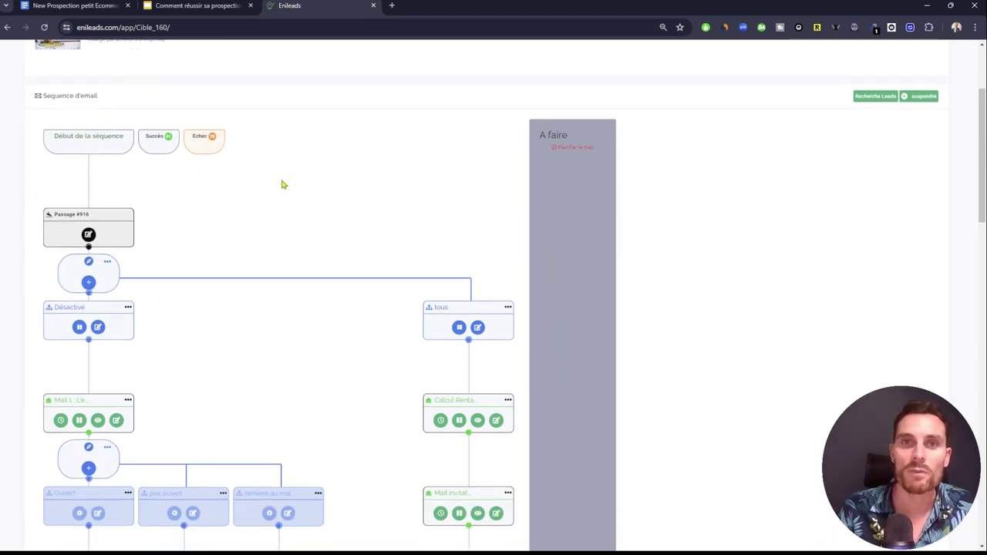
scroll(263, 222, "up", 3)
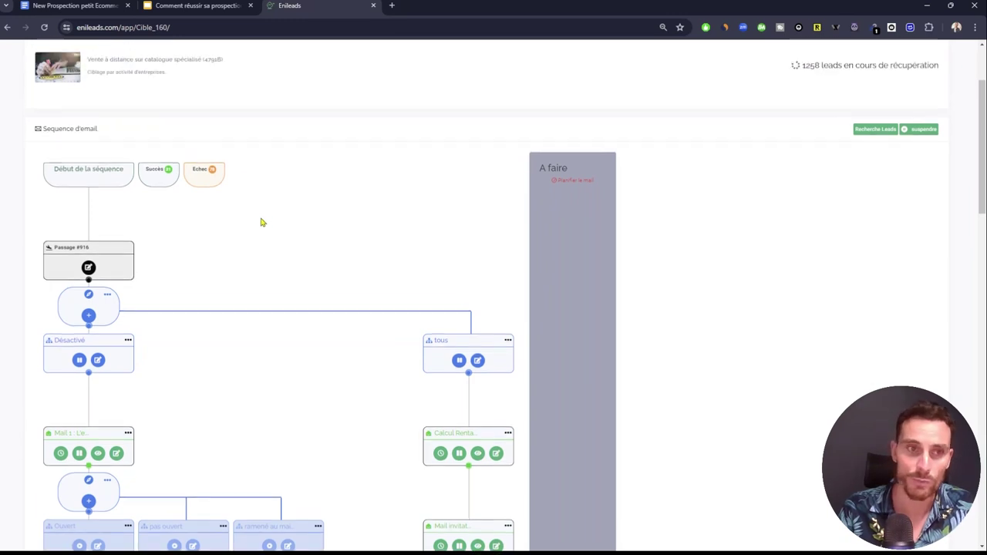
scroll(267, 225, "down", 3)
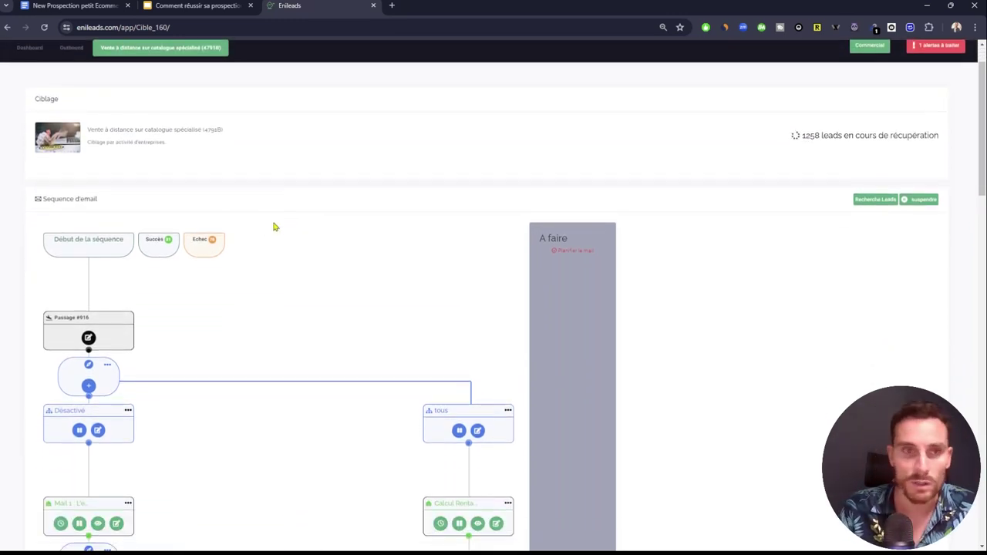
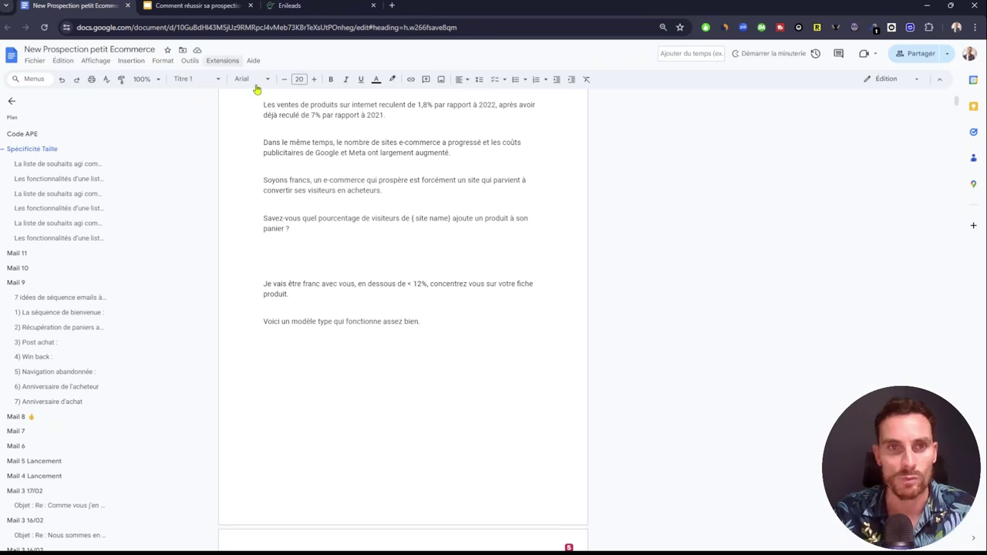
Highlight 'ventes de produits sur internet' and the paragraph on e-commerce sites and ad costs
scroll(474, 276, "up", 3)
scroll(474, 276, "down", 1)
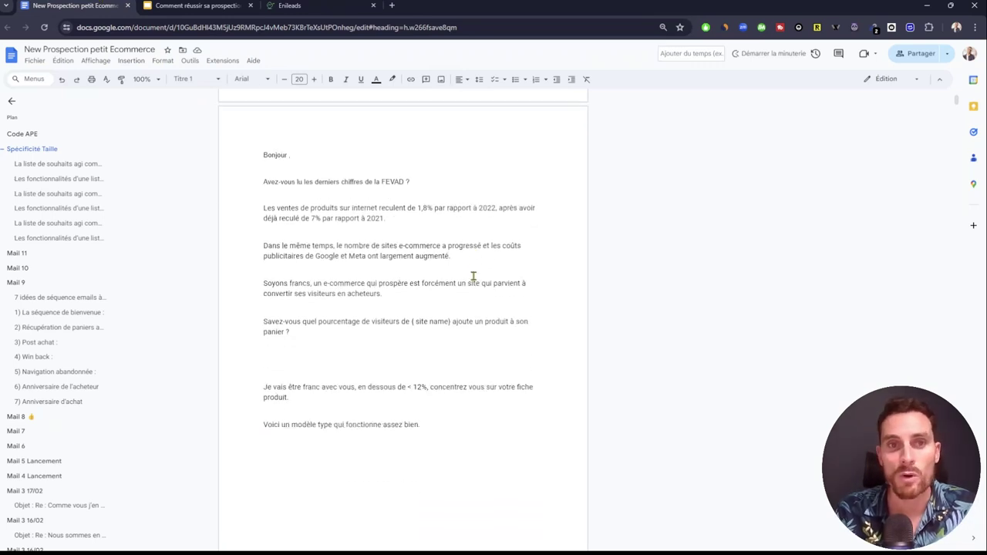
scroll(470, 270, "down", 1)
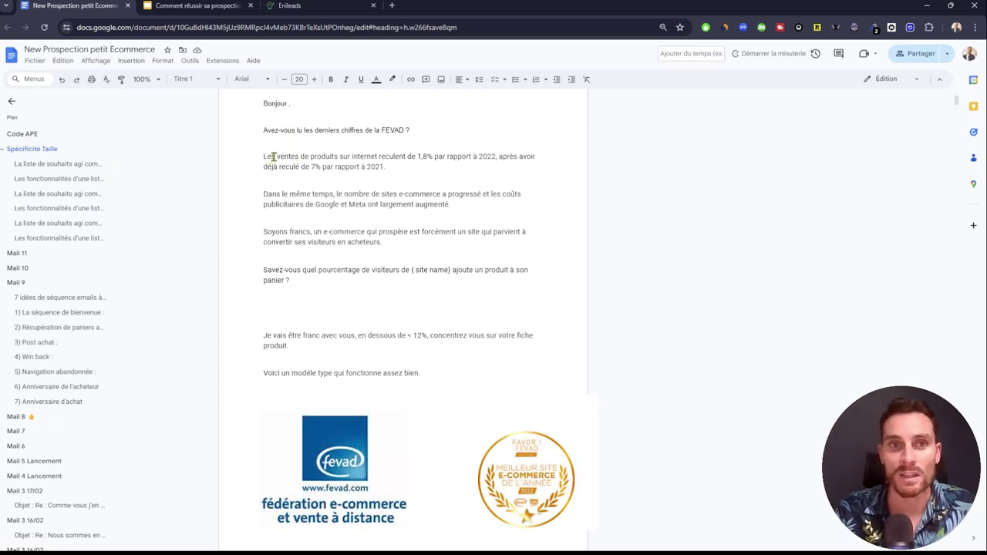
left_click_drag(278, 156, 379, 157)
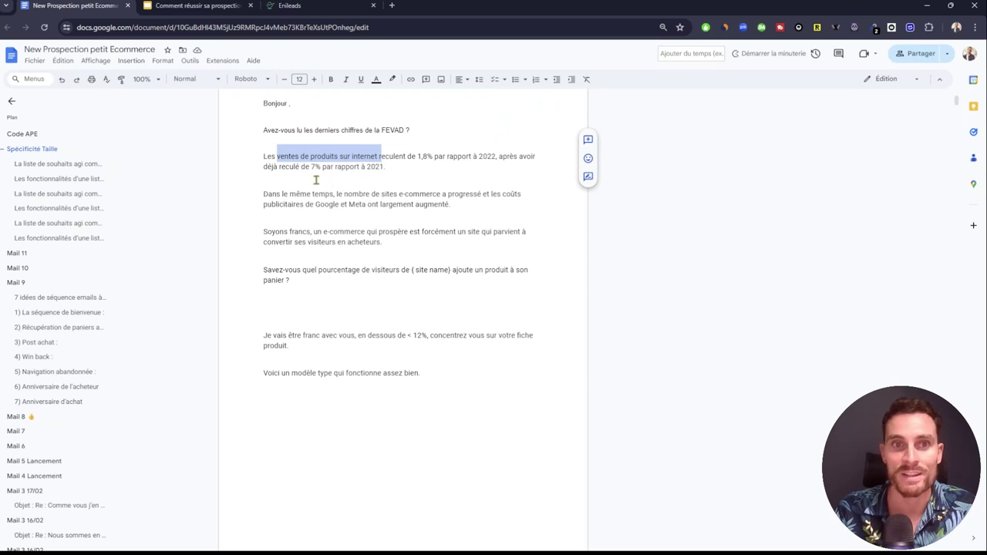
left_click_drag(264, 194, 421, 203)
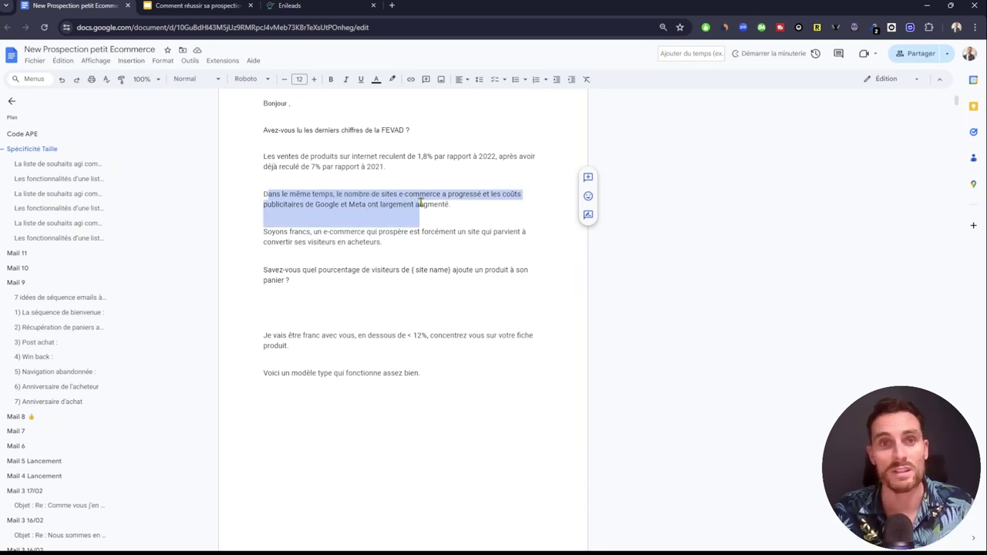
left_click(422, 204)
Move down the email, highlighting the 'Savez-vous' question and later passages toward the reply options
scroll(308, 141, "down", 1)
scroll(311, 165, "up", 1)
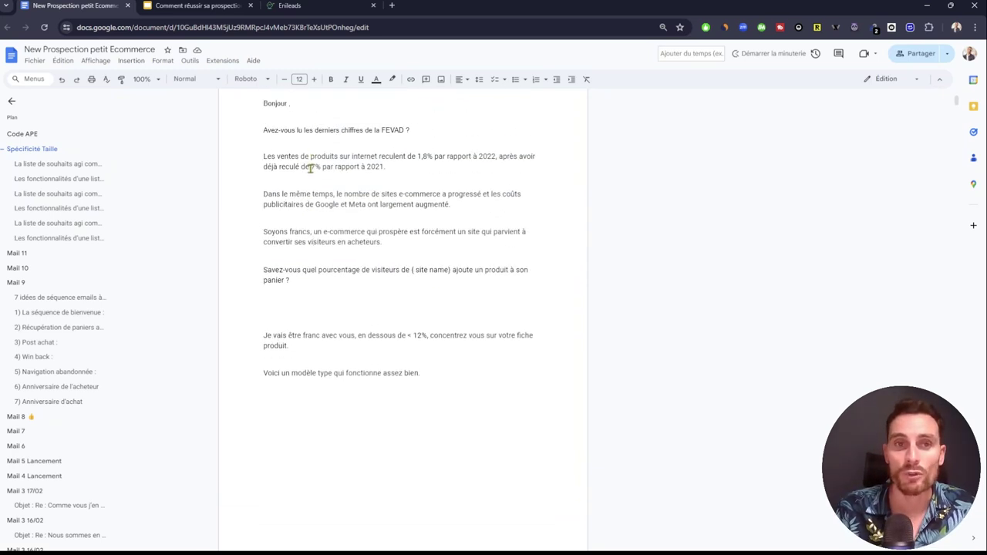
scroll(310, 185, "down", 1)
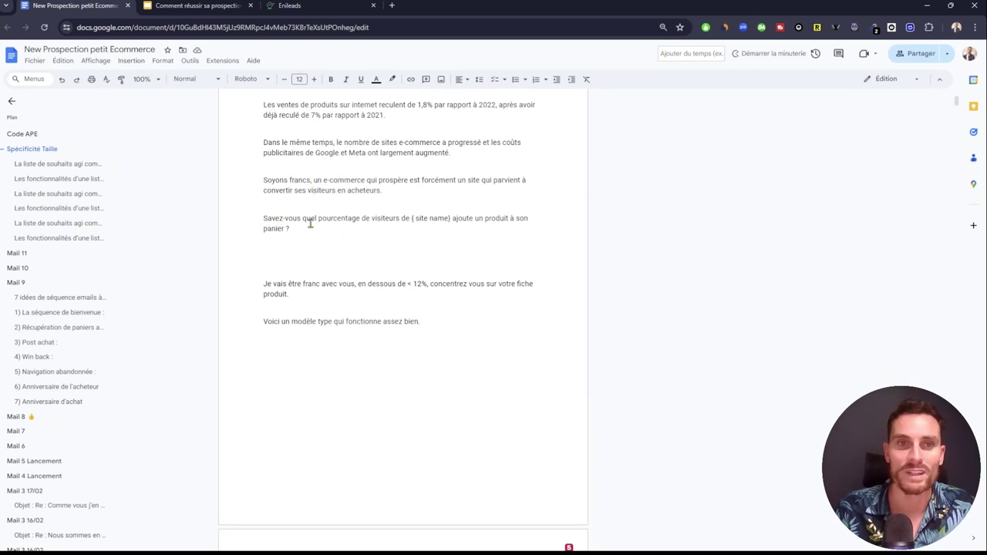
left_click_drag(309, 235, 257, 218)
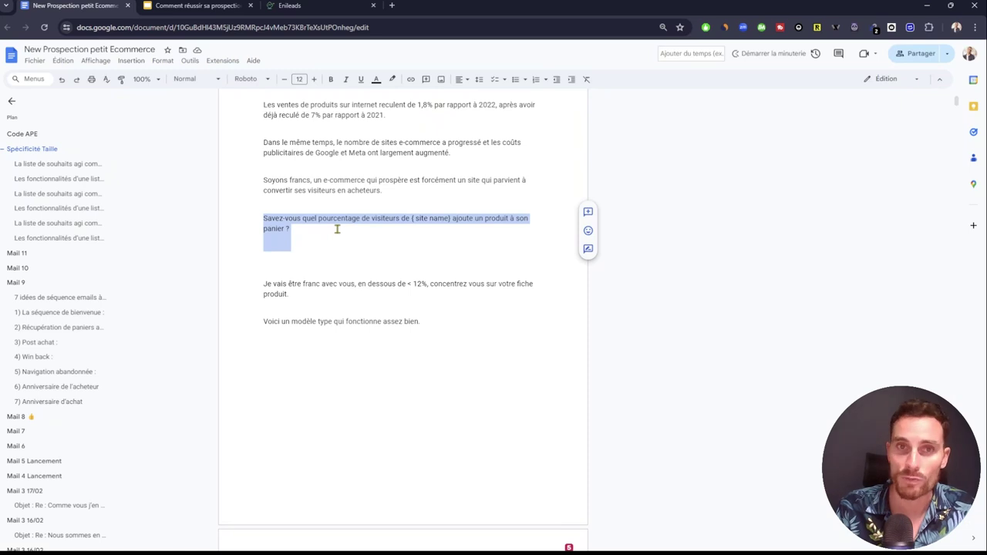
key("Right")
scroll(344, 201, "down", 2)
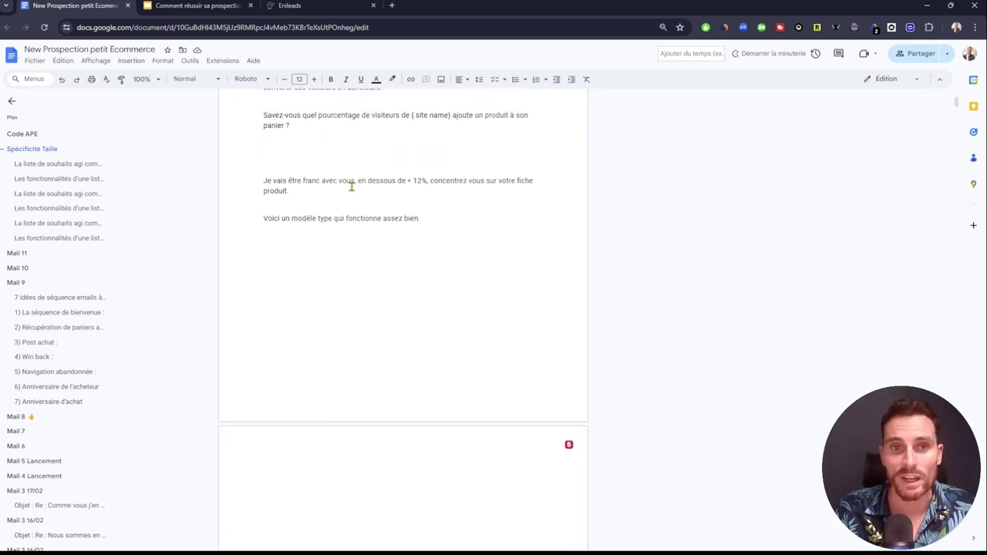
left_click_drag(439, 223, 276, 231)
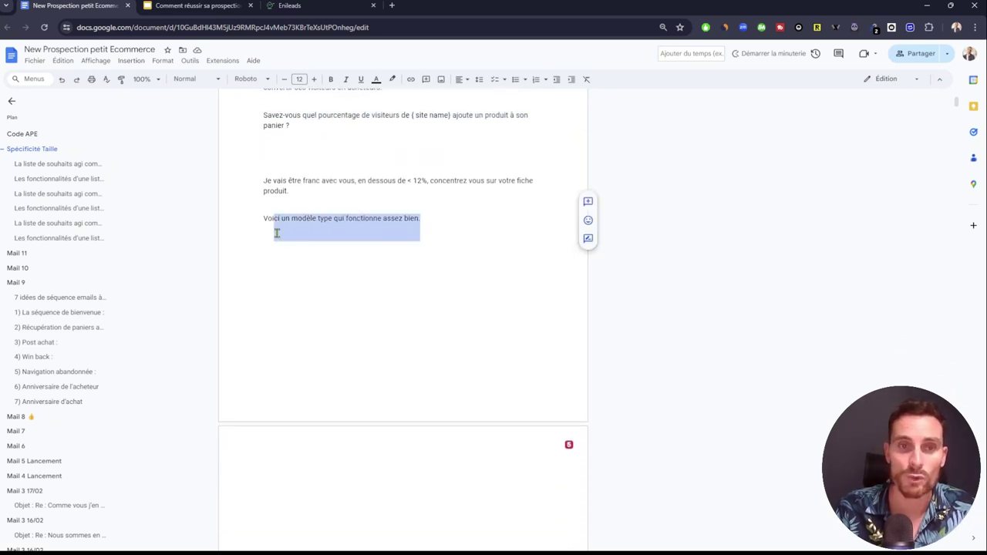
scroll(297, 246, "down", 1)
scroll(301, 248, "down", 4)
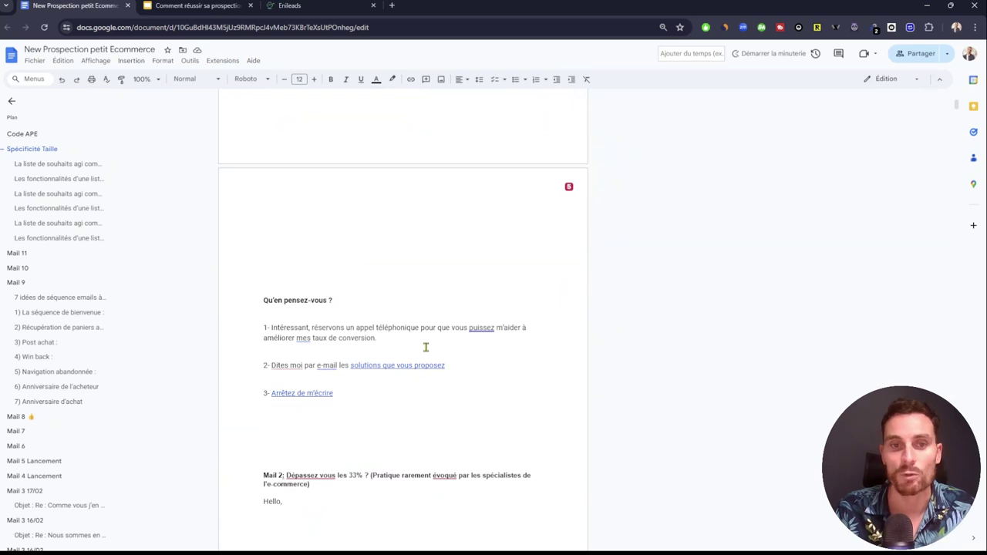
left_click_drag(425, 347, 370, 359)
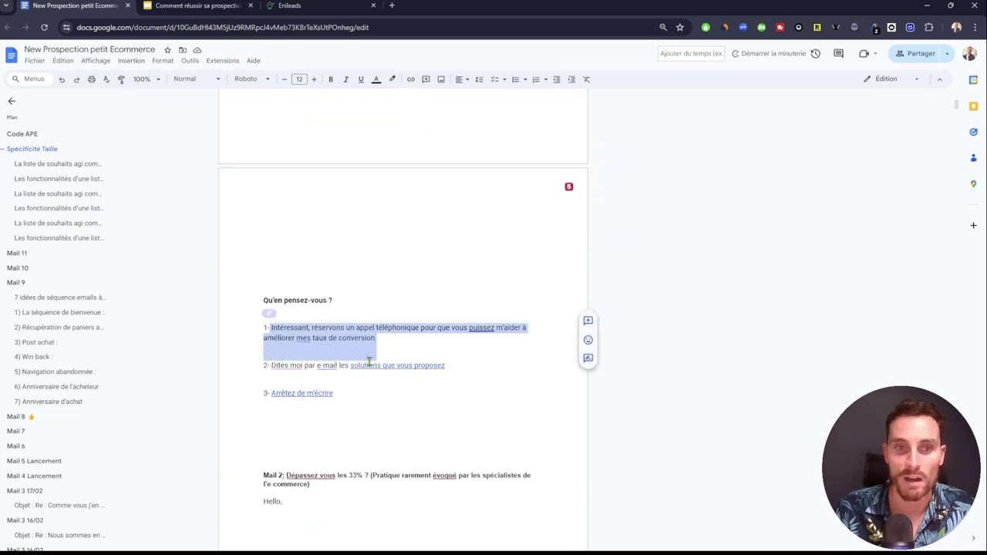
scroll(438, 180, "up", 4)
scroll(438, 181, "down", 7)
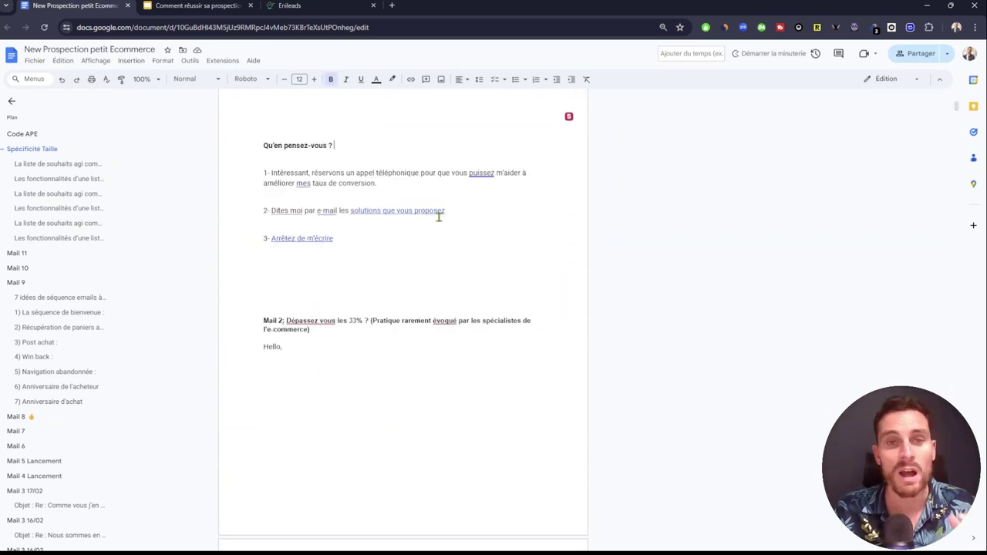
Select the 'Arrêtez de m'écrire' link text, then place the cursor right after it
left_click_drag(333, 238, 271, 240)
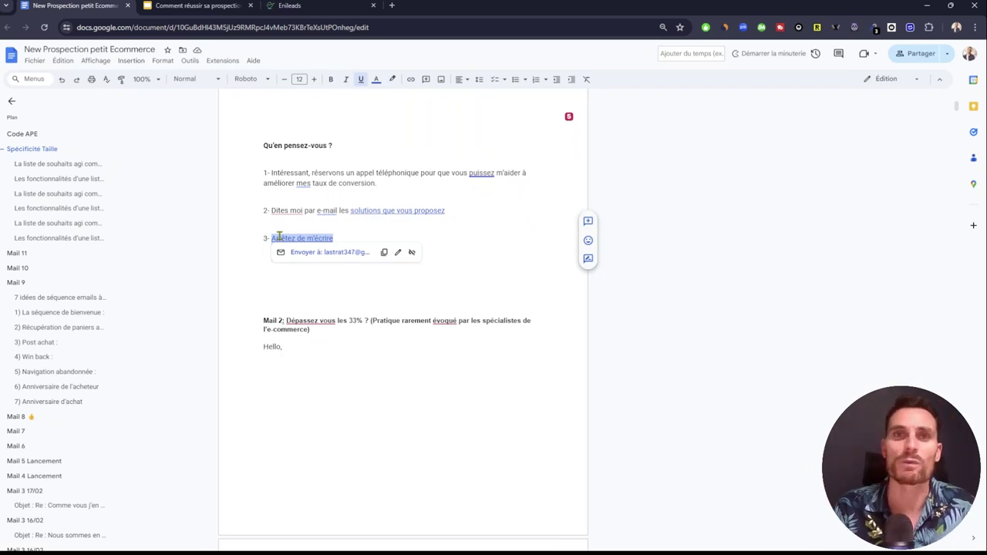
scroll(469, 177, "up", 3)
left_click(469, 177)
scroll(462, 193, "down", 3)
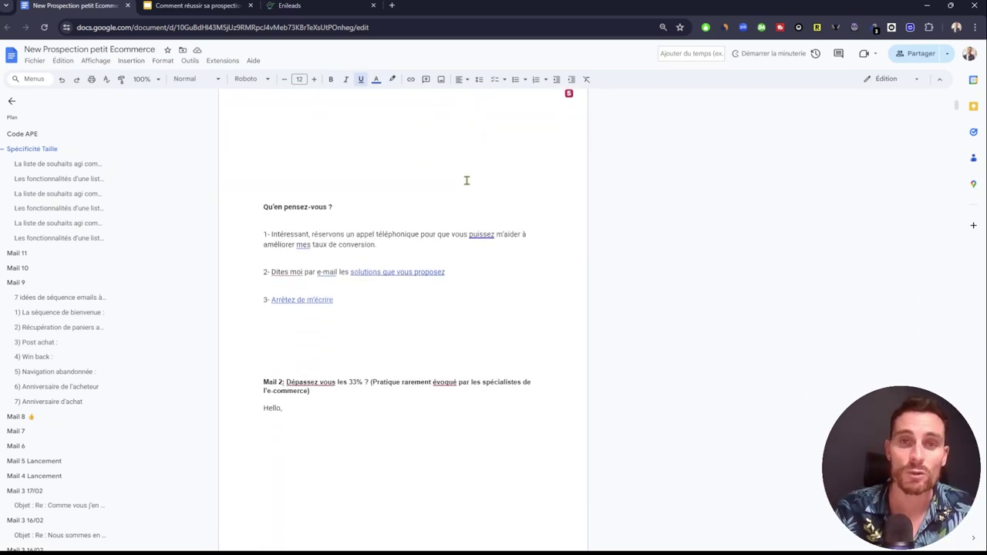
left_click(379, 186)
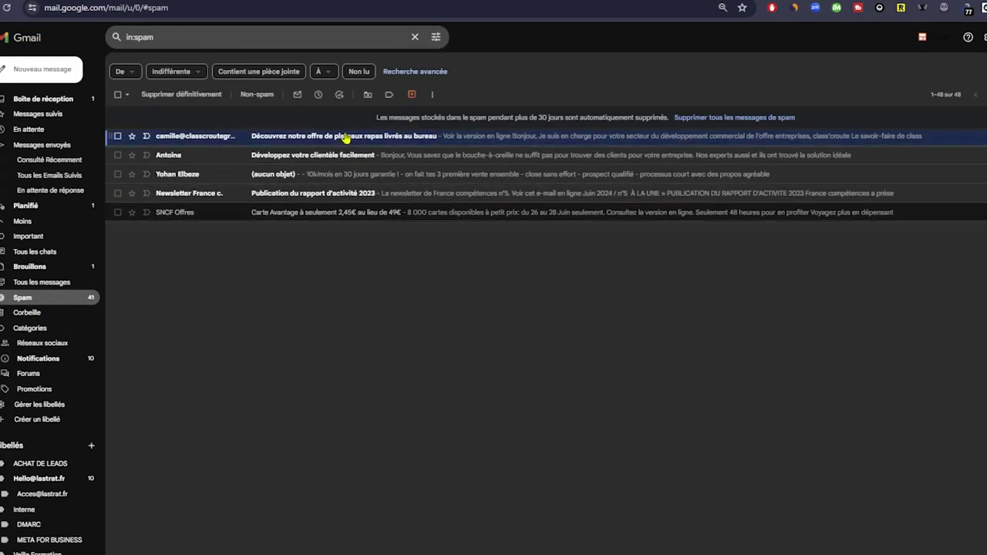
Preview several spam messages, including 'Développez votre clientèle facilement' and one without a subject
left_click(345, 137)
scroll(379, 314, "down", 3)
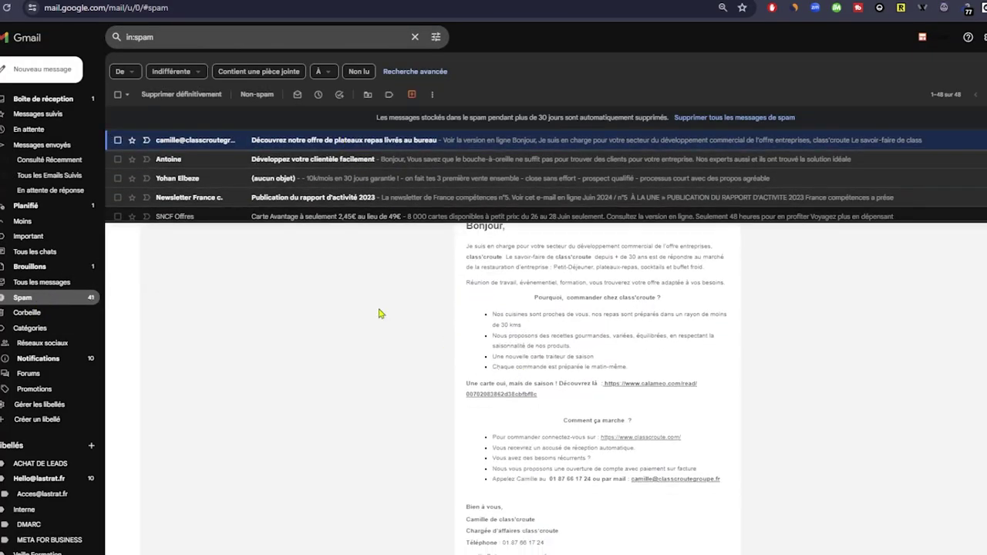
left_click(379, 156)
left_click(242, 179)
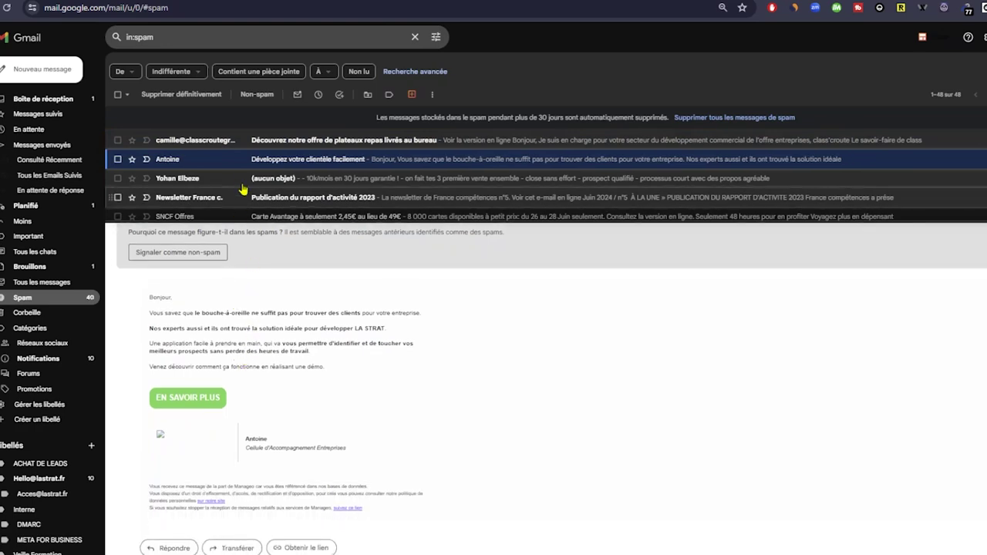
left_click(236, 209)
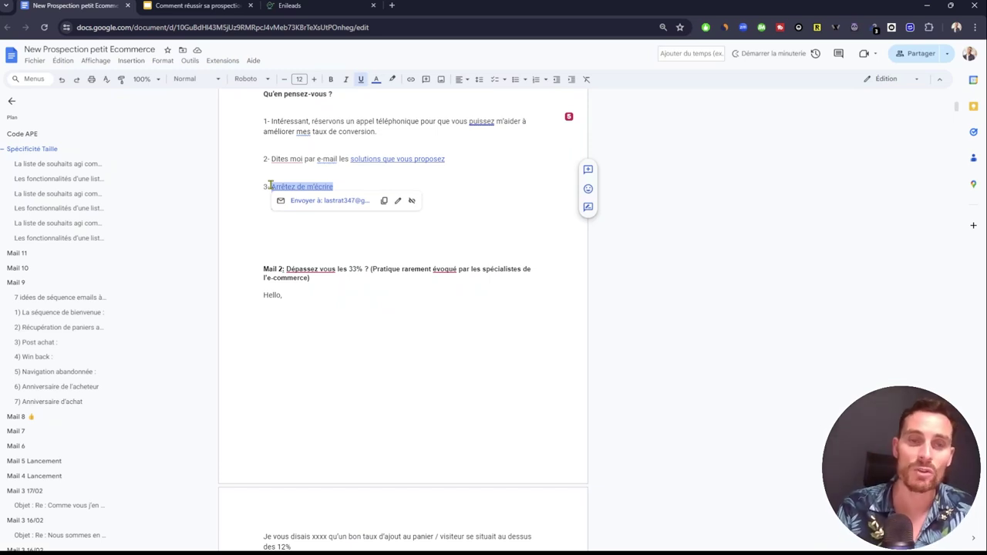
Check the mailto address behind 'solutions que vous proposez', then select 'Arrêtez de m'écrire'
left_click(360, 183)
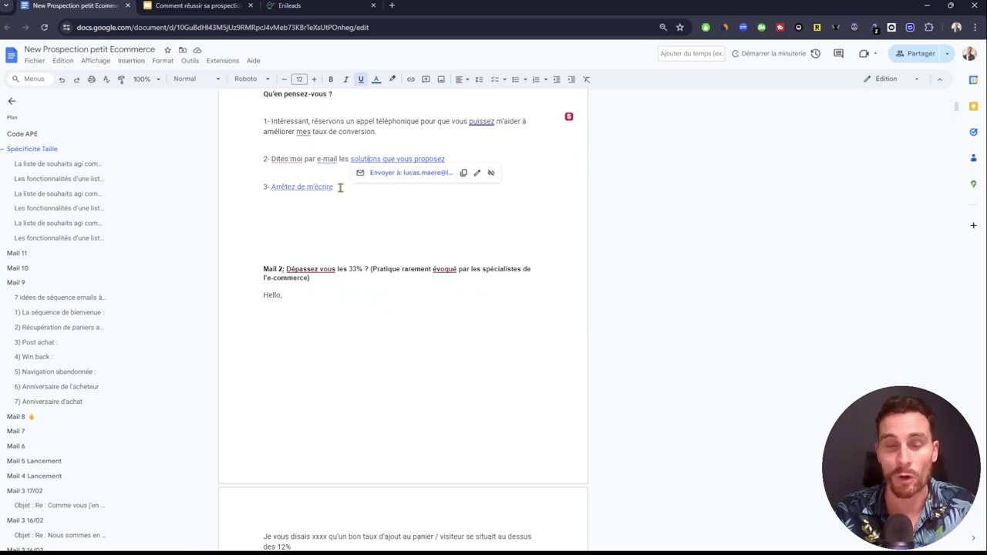
left_click(340, 187)
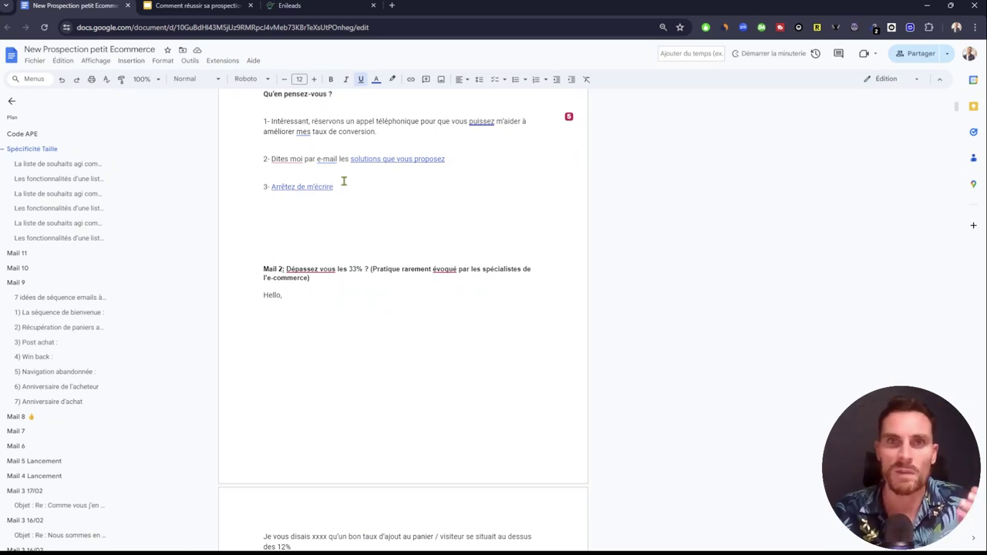
left_click_drag(333, 188, 271, 187)
Back in the Enileads sequence, add a new email-type step below Mail 12
left_click(297, 5)
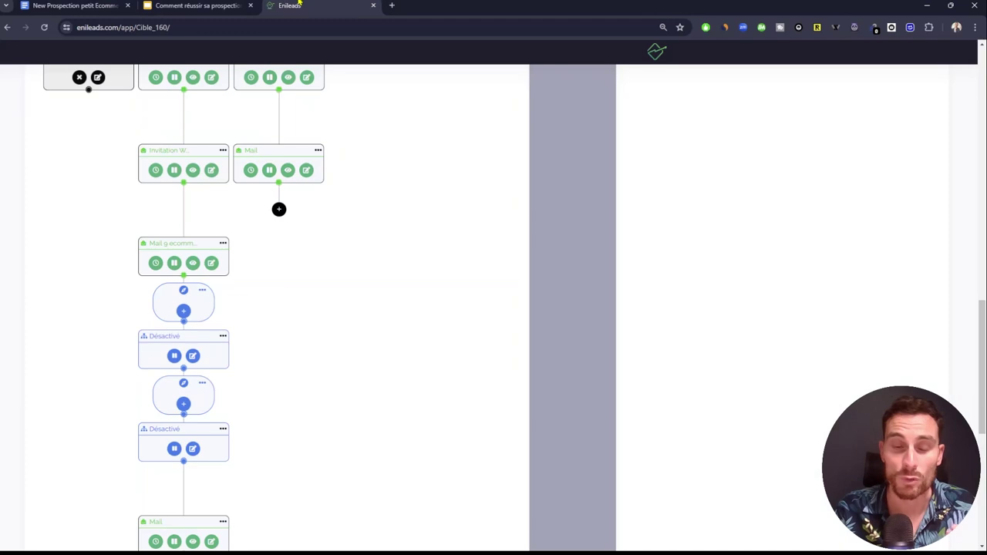
scroll(282, 231, "down", 5)
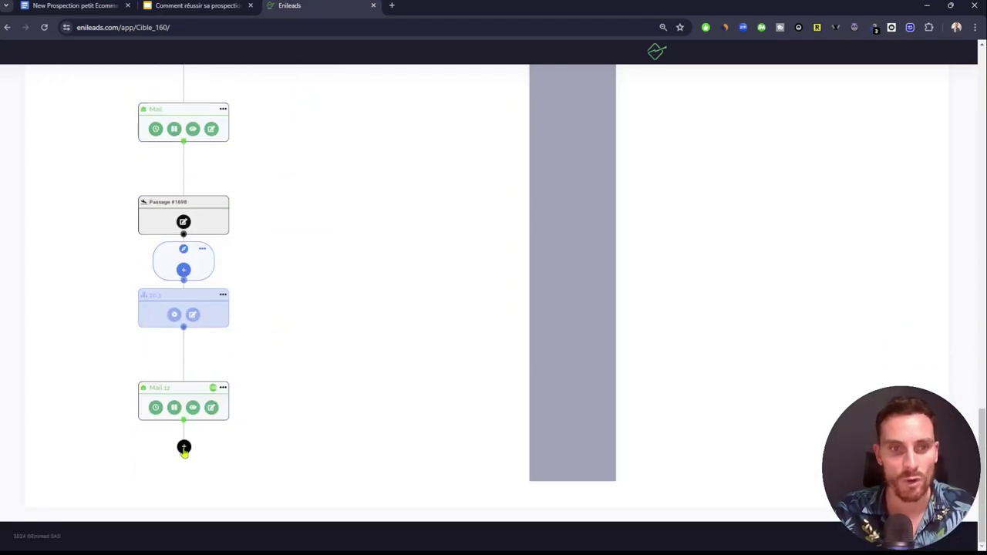
left_click(184, 448)
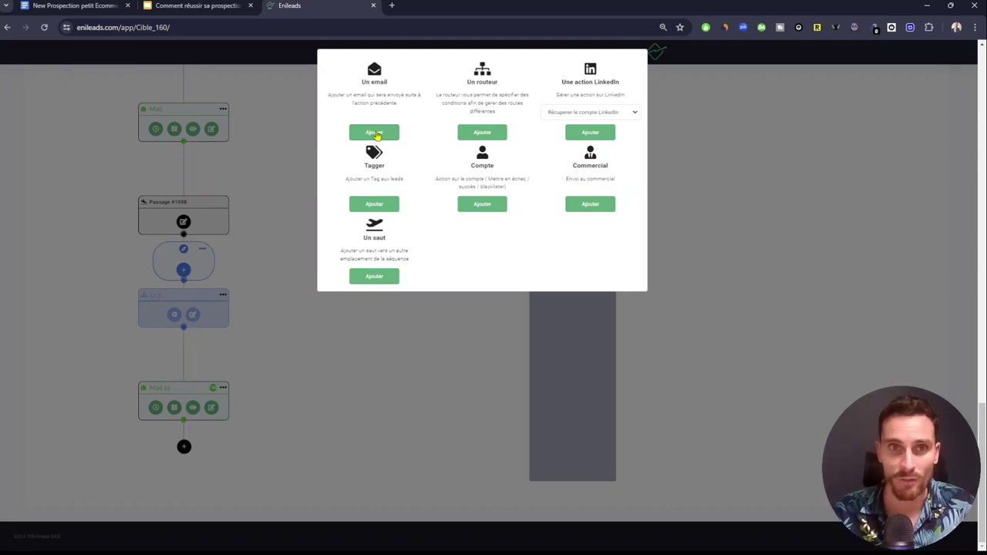
left_click(375, 133)
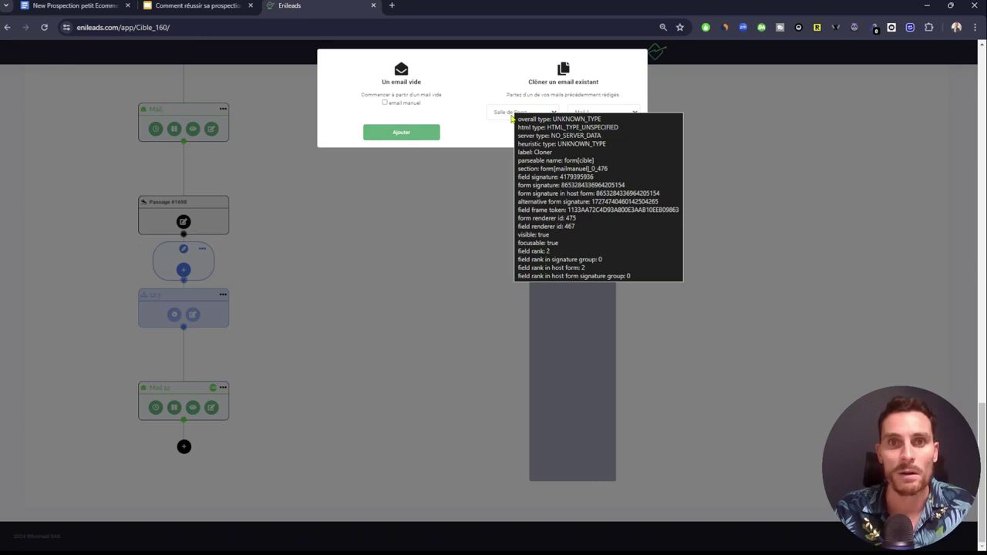
Add the email after Mail 12 and view its schedule: 9:45, 50 per day, 3-day gap
left_click(563, 132)
left_click(165, 482)
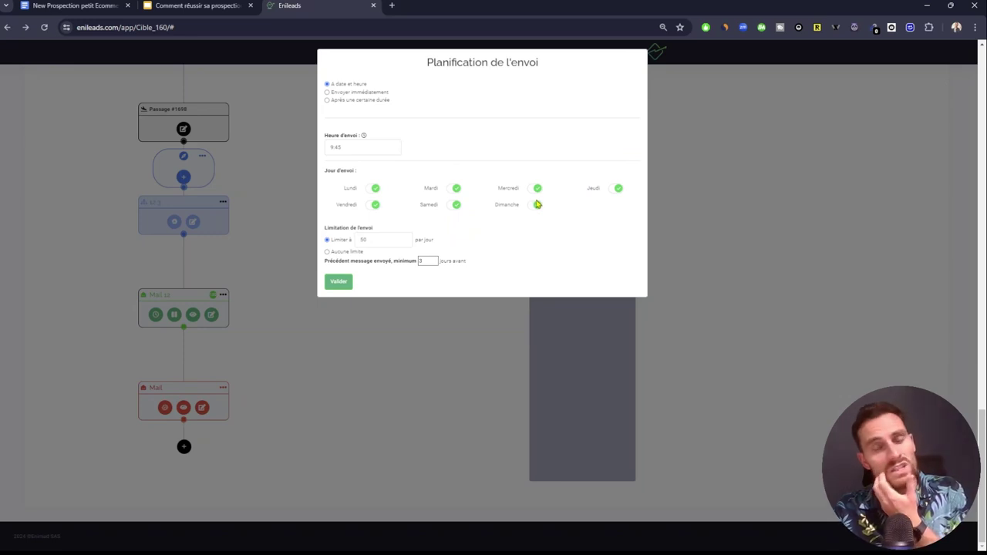
Switch off Saturday and Sunday sending so the new email goes out Monday to Friday only
left_click(537, 205)
left_click(538, 205)
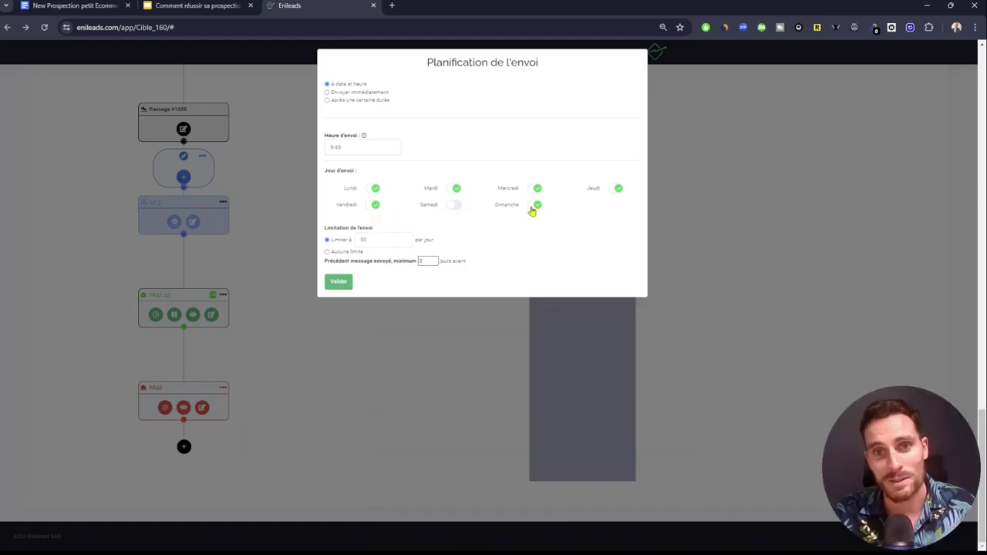
left_click(537, 206)
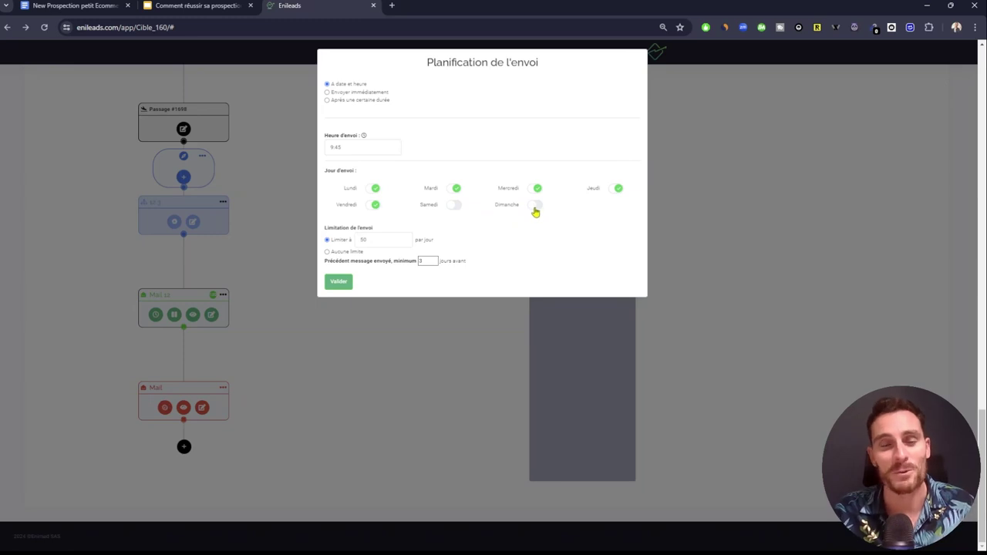
left_click(661, 407)
Preview Mail 1's content at the top of the sequence, then edit it in the mail editor
scroll(494, 378, "up", 3)
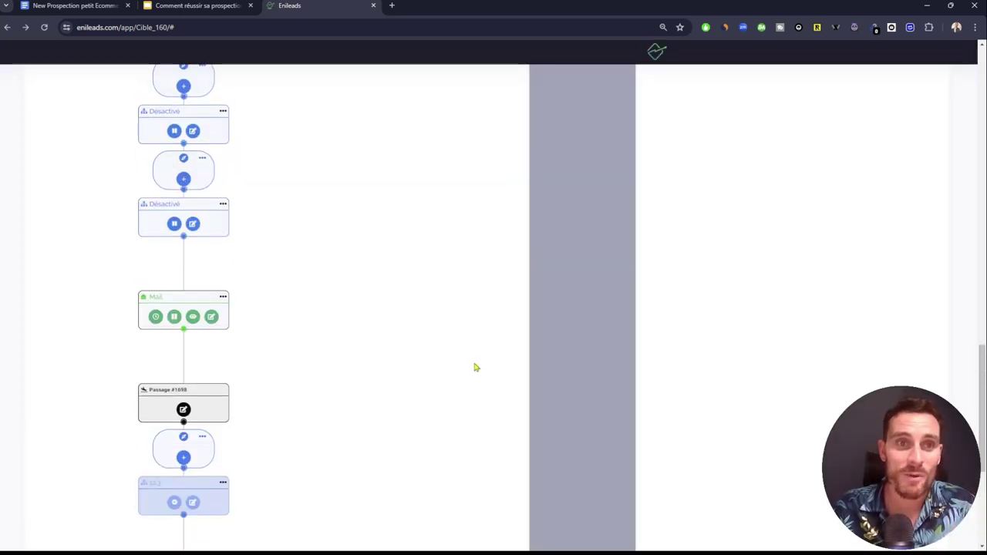
scroll(476, 368, "up", 15)
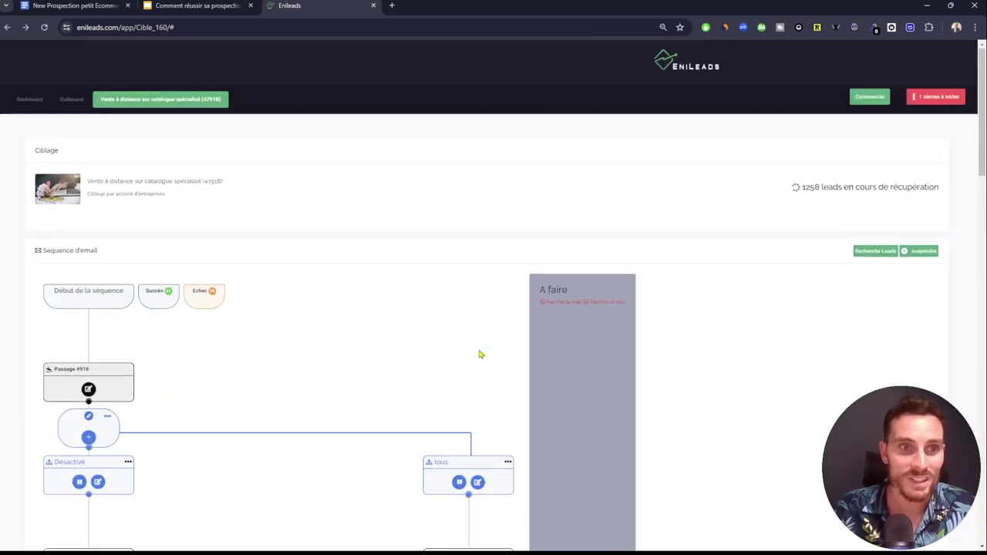
scroll(477, 352, "down", 2)
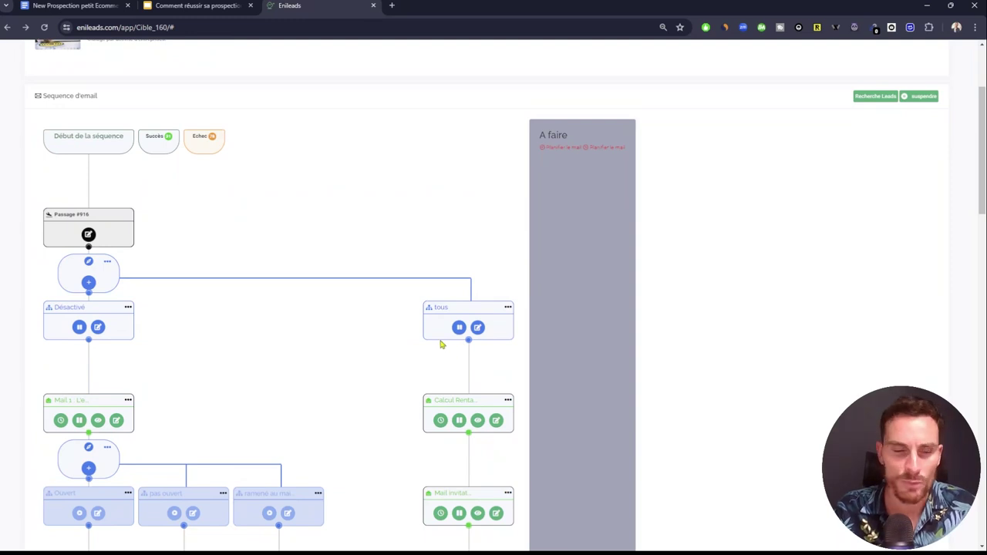
left_click(98, 420)
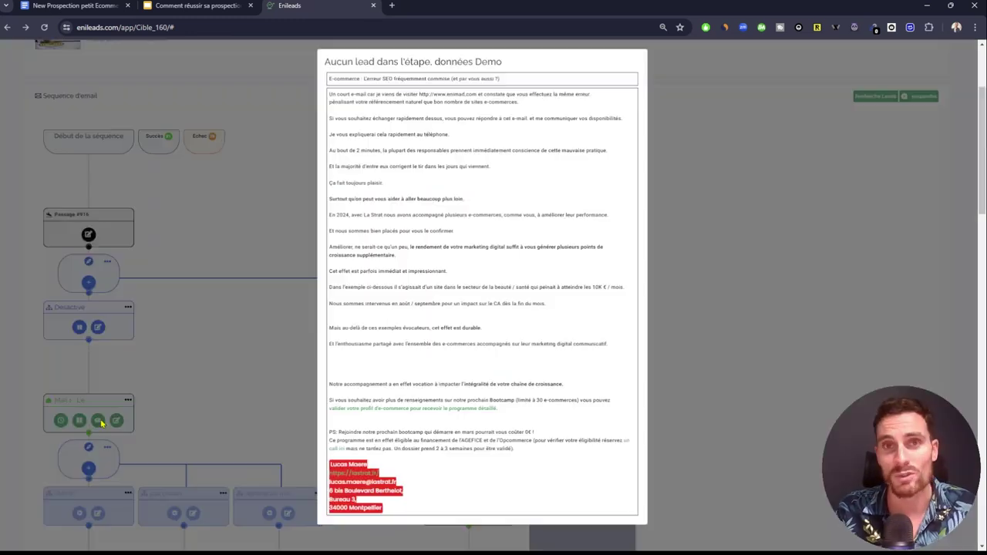
left_click(459, 221)
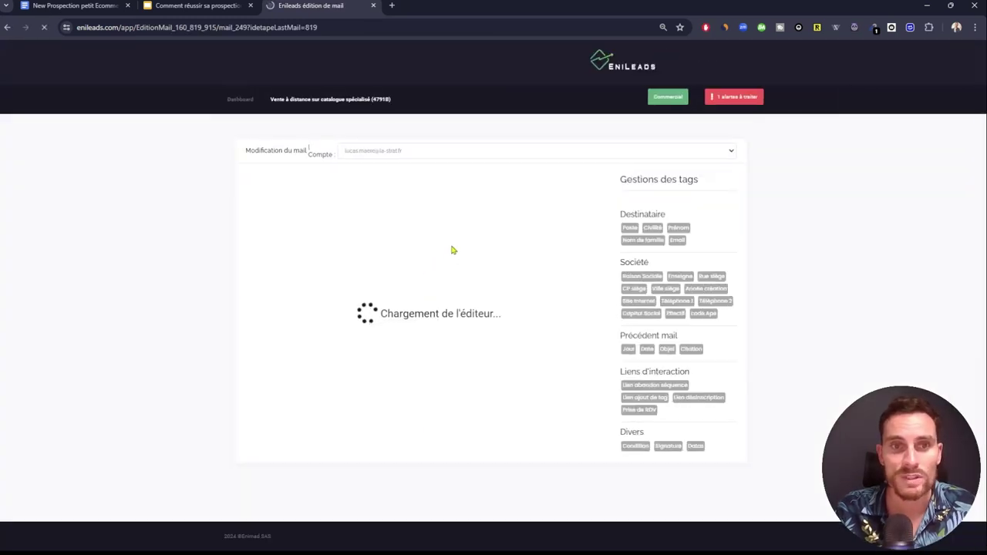
Inspect the Raison sociale subject tag and the Site Internet body tag with its 'votre site' fallback
left_click(417, 185)
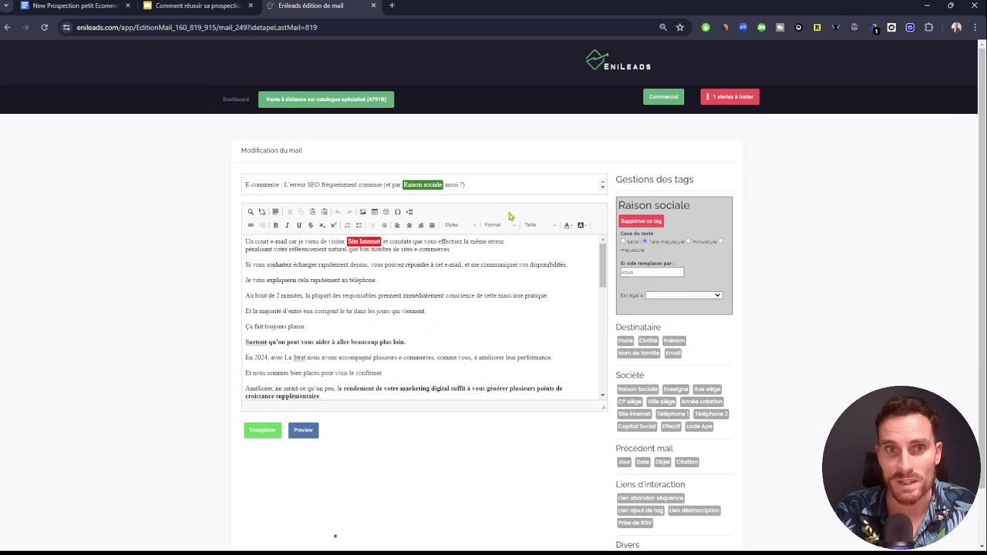
left_click(366, 242)
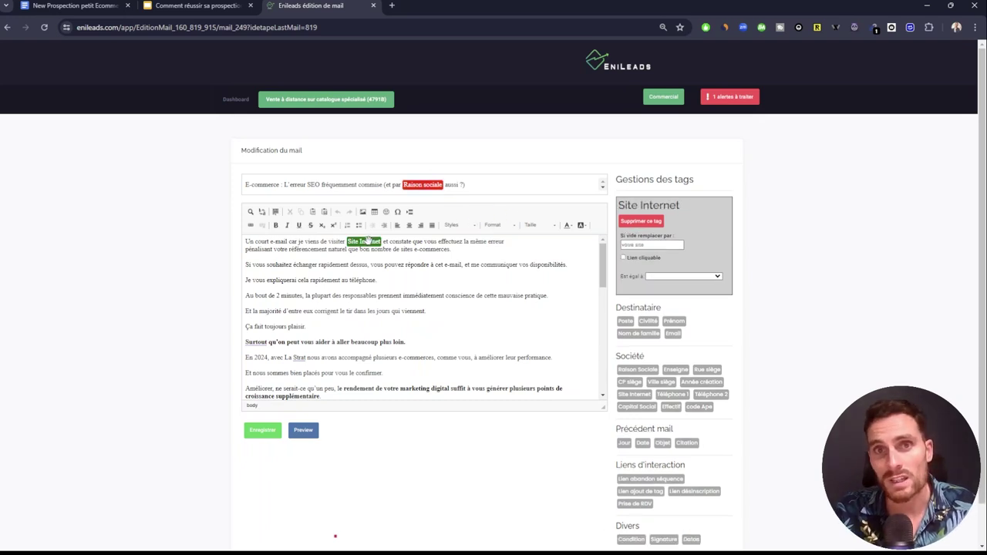